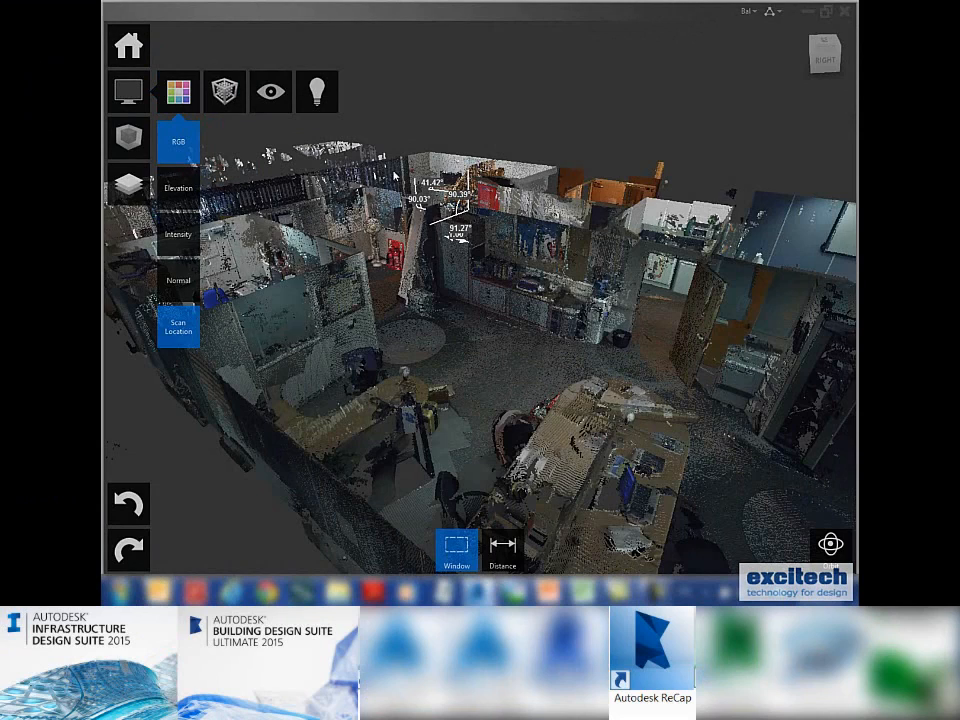
Colour the point cloud by scan location and show the whole building from the top.
{"action": "left_click", "coordinate": [178, 326]}
{"action": "left_click", "coordinate": [808, 60]}
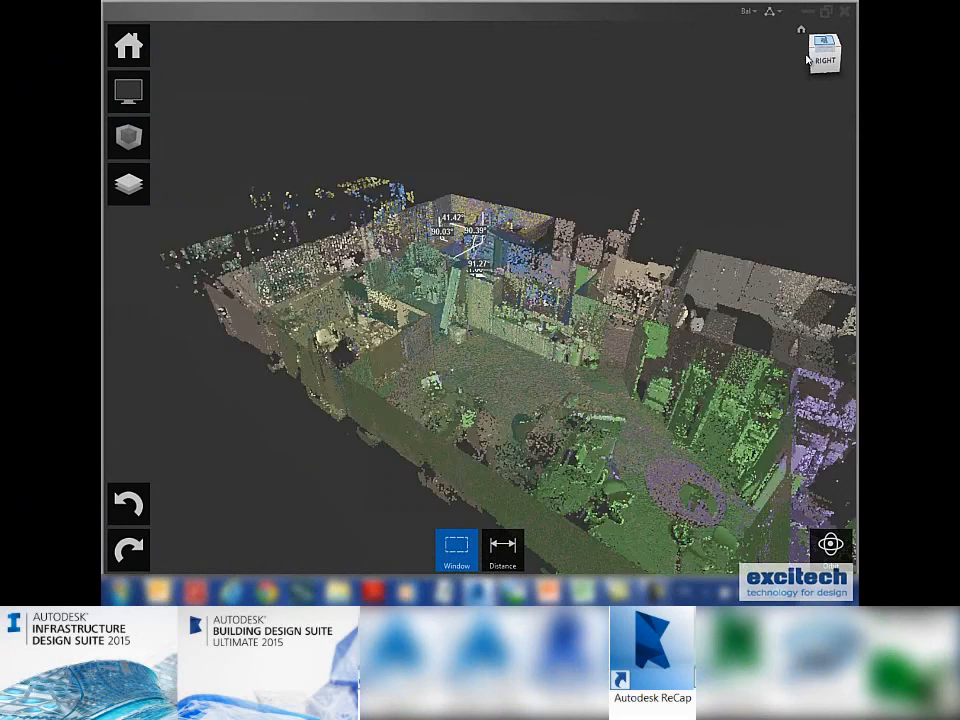
{"action": "scroll", "coordinate": [503, 303], "scroll_direction": "up", "scroll_amount": 5}
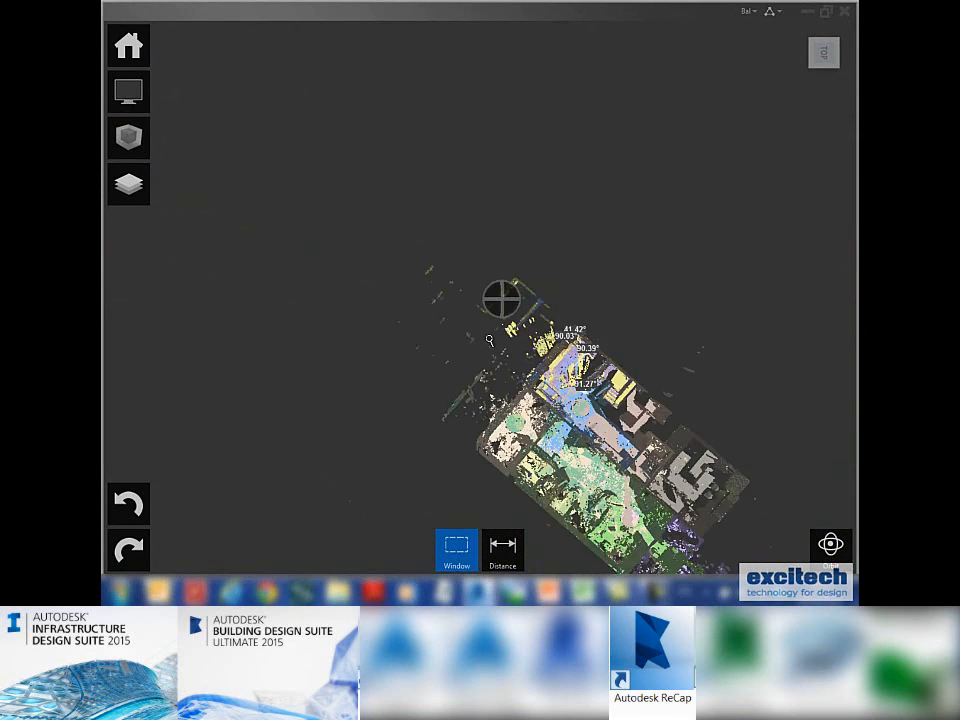
Turn on the scan location markers for the point cloud in the plan view.
{"action": "left_click", "coordinate": [128, 91]}
{"action": "left_click", "coordinate": [270, 91]}
{"action": "left_click", "coordinate": [270, 141]}
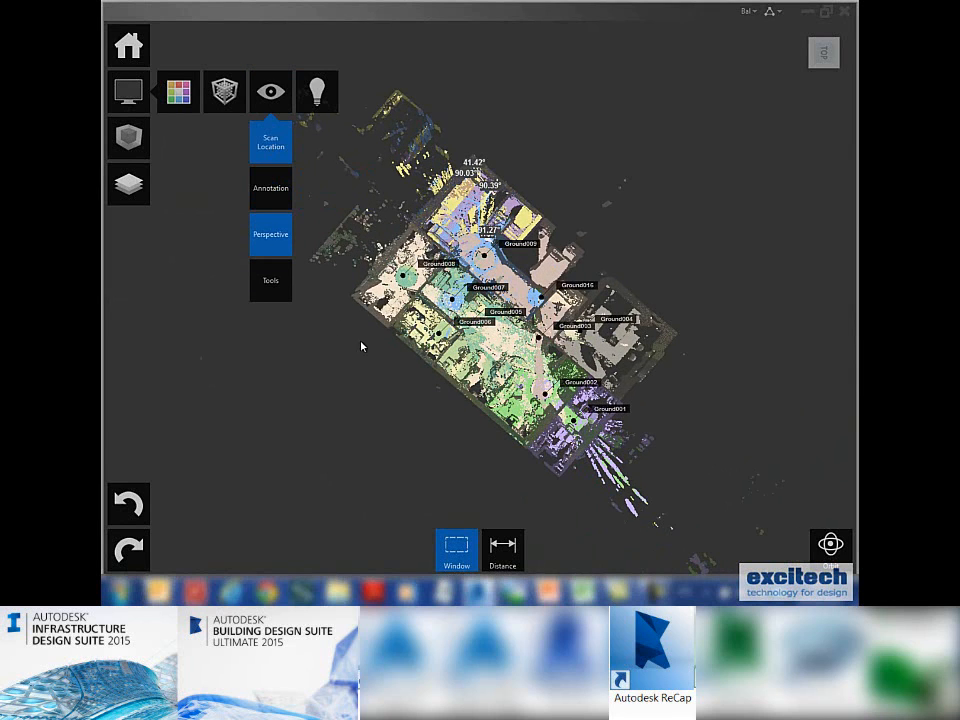
{"action": "middle_click_drag", "start_coordinate": [310, 300], "coordinate": [327, 324]}
{"action": "scroll", "coordinate": [421, 190], "scroll_direction": "up", "scroll_amount": 1}
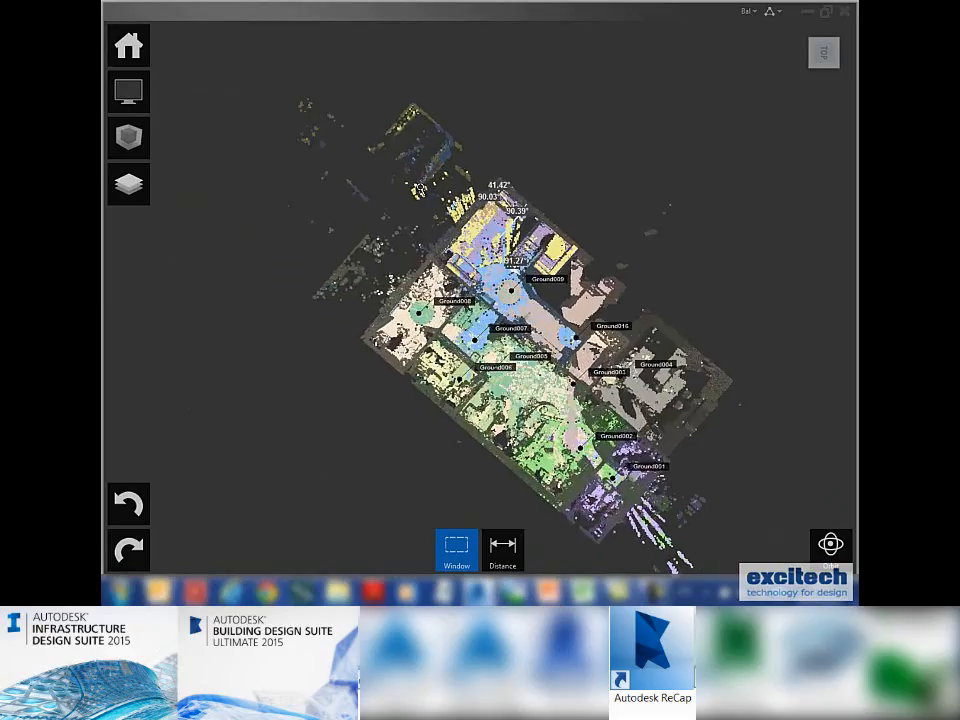
{"action": "scroll", "coordinate": [421, 189], "scroll_direction": "up", "scroll_amount": 1}
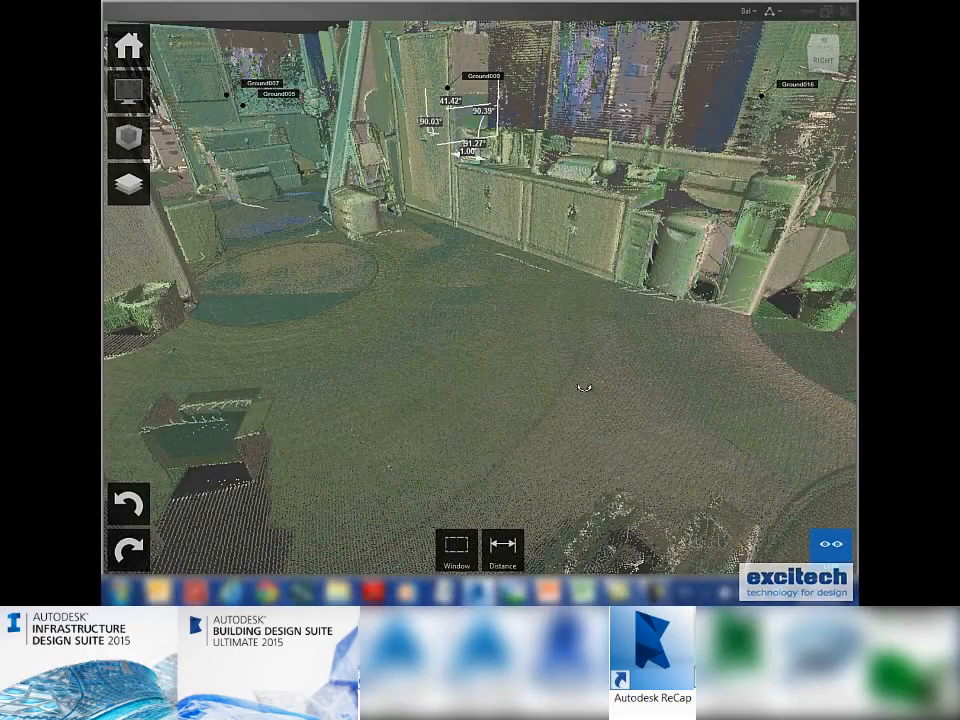
Level the view inside the main office and colour the point cloud by RGB.
{"action": "left_click_drag", "start_coordinate": [581, 389], "coordinate": [618, 340]}
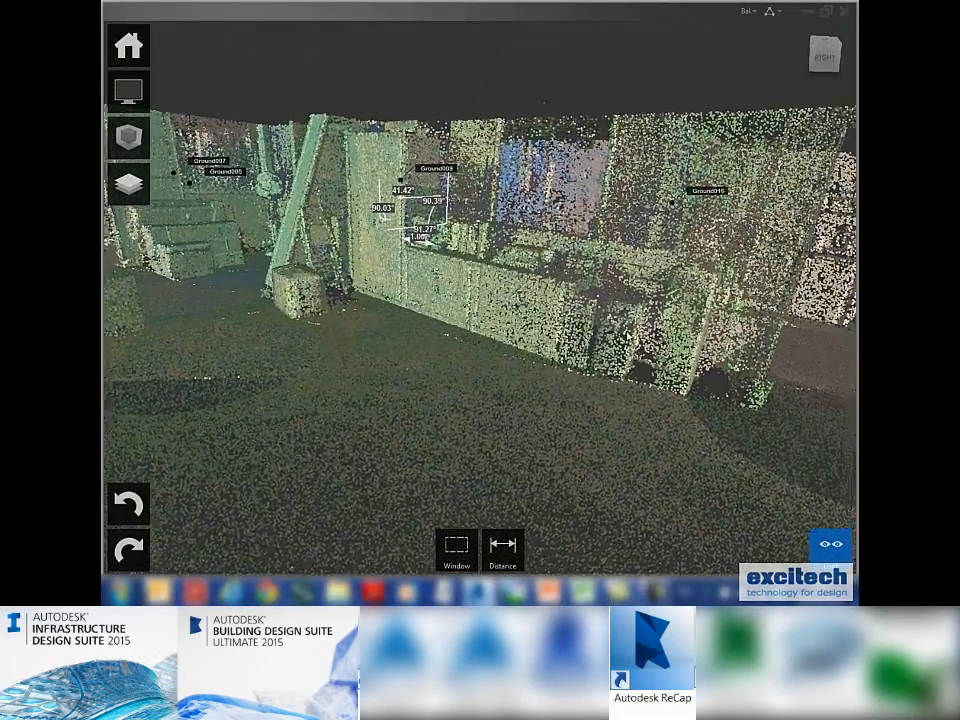
{"action": "left_click", "coordinate": [128, 91]}
{"action": "left_click", "coordinate": [178, 91]}
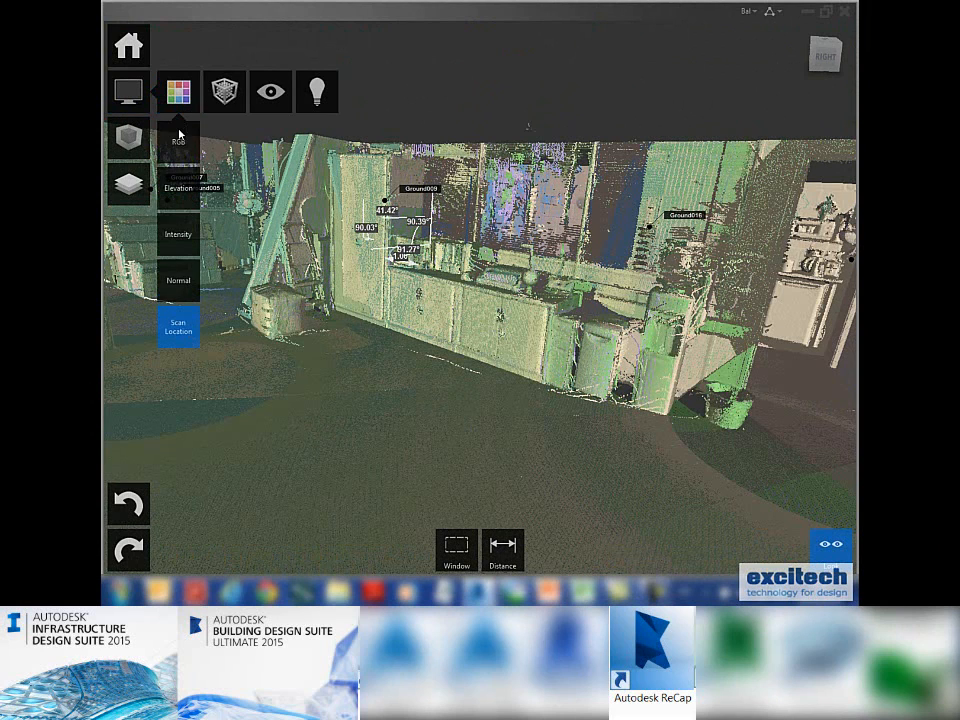
{"action": "left_click", "coordinate": [178, 140]}
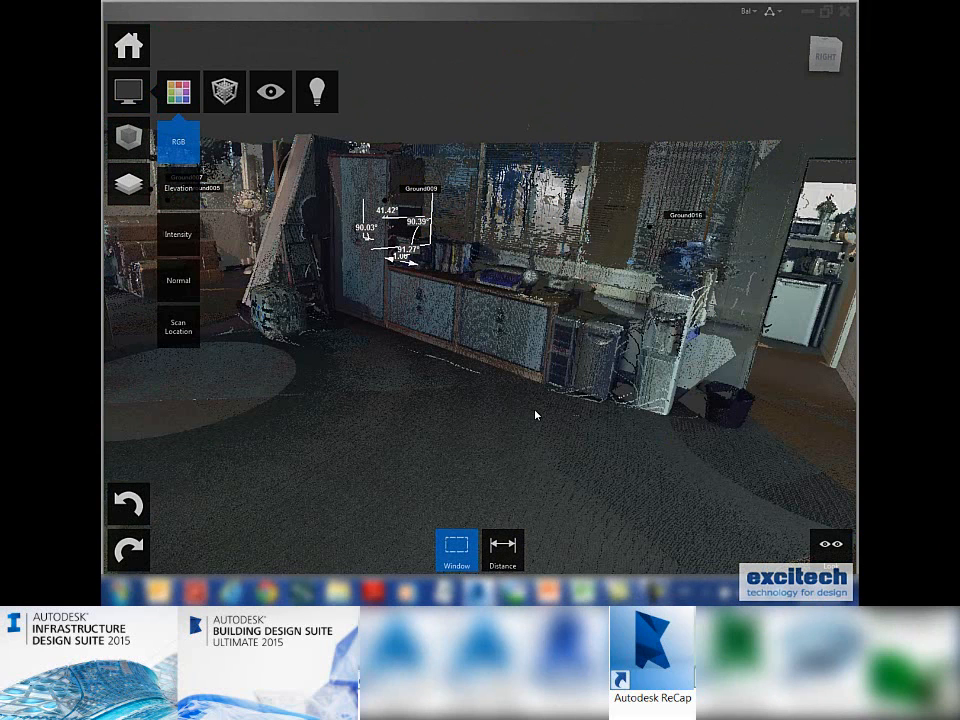
Look around and fly through the scanned interior, examining the office cabinets, staircase, red banner and adjoining corridor.
{"action": "left_click", "coordinate": [830, 543]}
{"action": "left_click", "coordinate": [831, 362]}
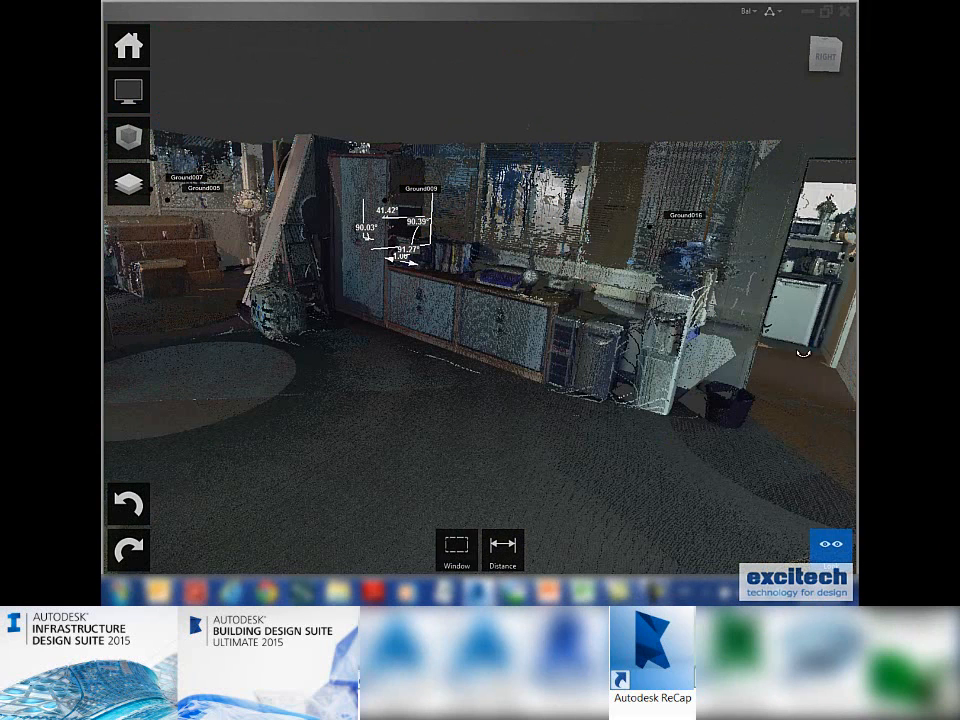
{"action": "left_click_drag", "start_coordinate": [603, 344], "coordinate": [744, 483]}
{"action": "mouse_move", "coordinate": [549, 418]}
{"action": "left_mouse_down"}
{"action": "mouse_move", "coordinate": [199, 354]}
{"action": "mouse_move", "coordinate": [244, 352]}
{"action": "left_mouse_up"}
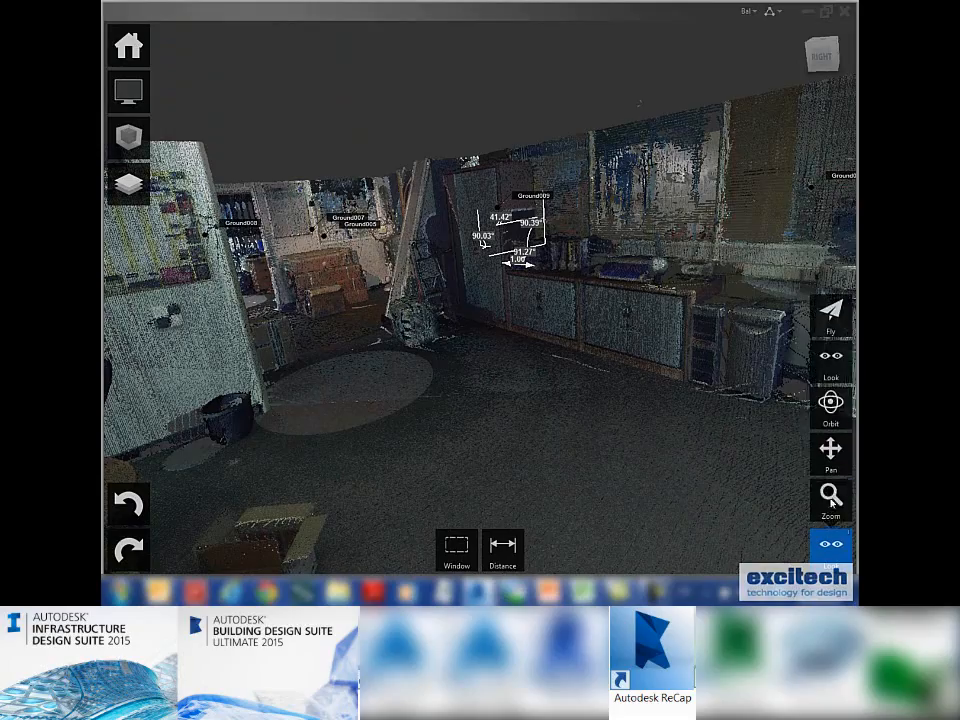
{"action": "left_click_drag", "start_coordinate": [468, 349], "coordinate": [498, 321]}
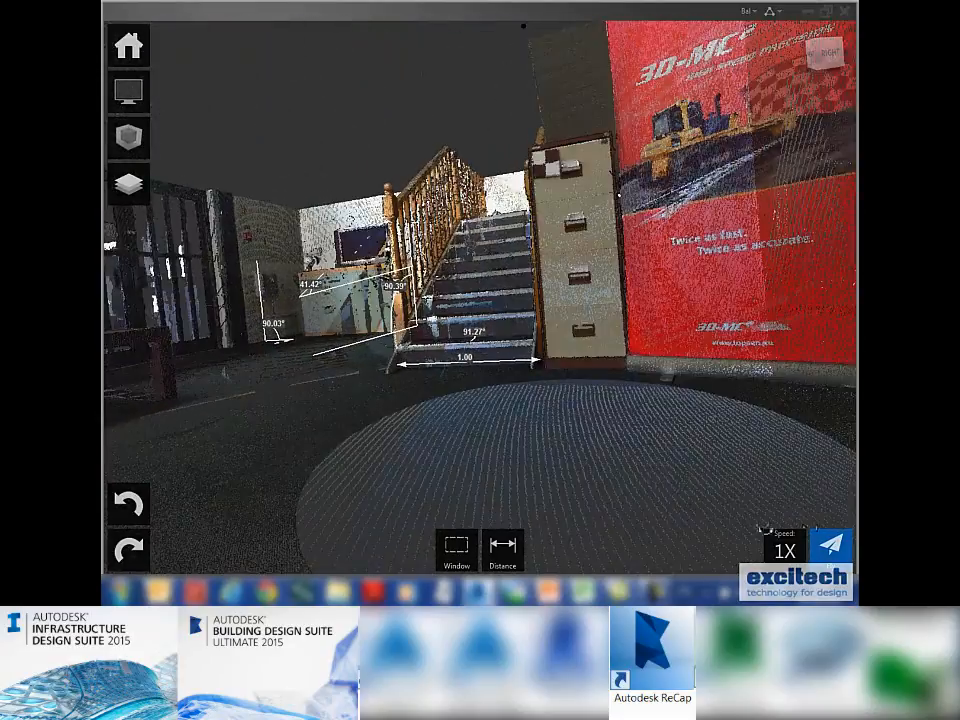
{"action": "left_click_drag", "start_coordinate": [609, 379], "coordinate": [855, 314]}
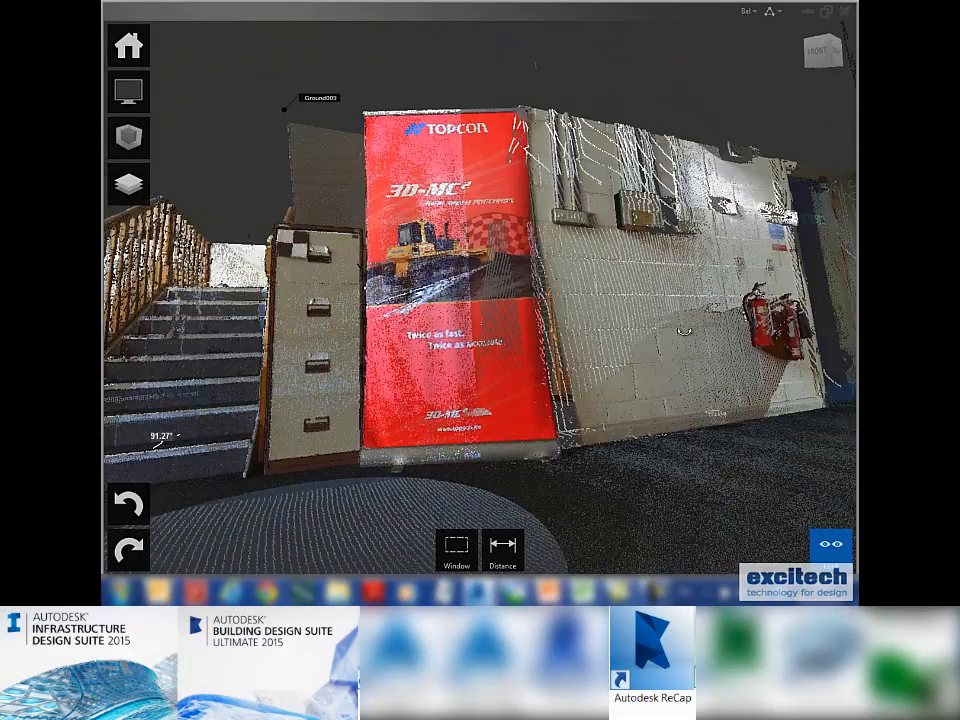
{"action": "left_click_drag", "start_coordinate": [568, 333], "coordinate": [762, 325]}
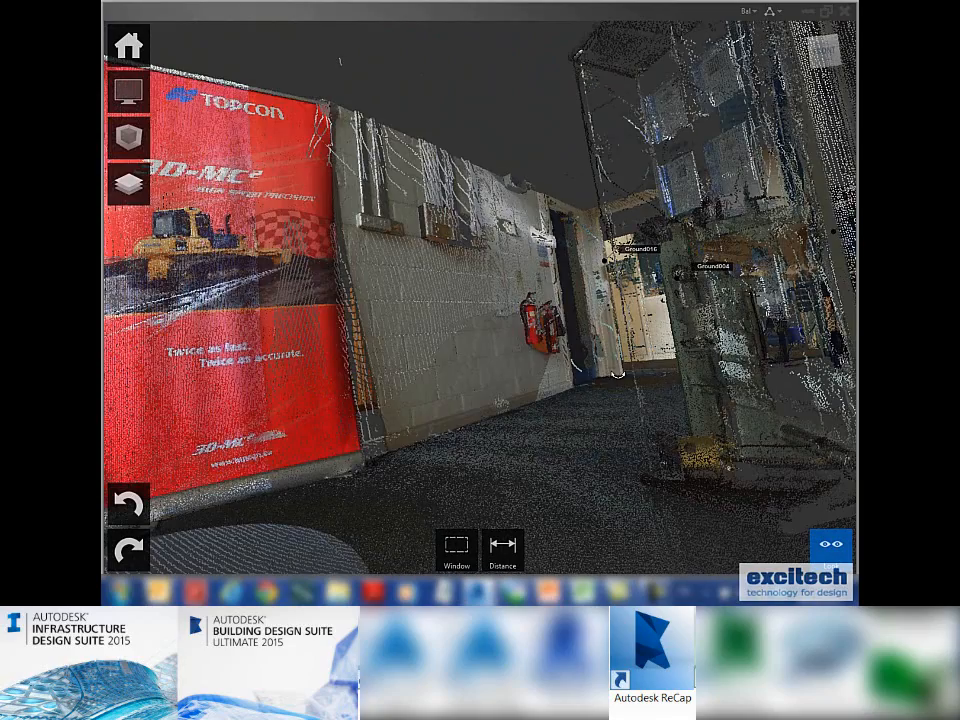
{"action": "left_click_drag", "start_coordinate": [612, 376], "coordinate": [211, 382]}
{"action": "mouse_move", "coordinate": [831, 543]}
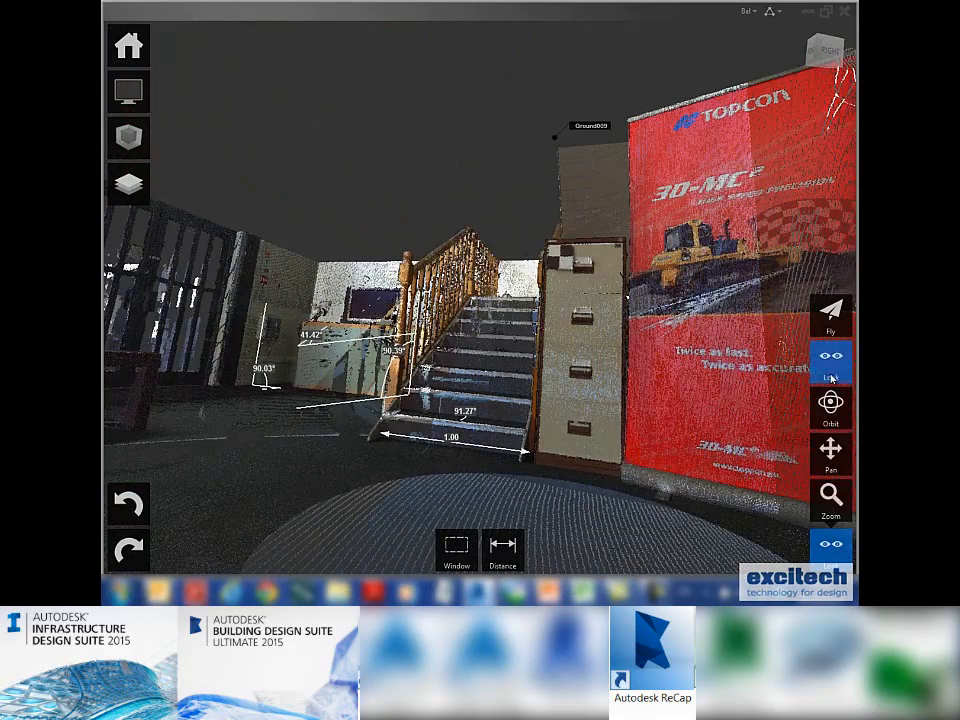
{"action": "left_click", "coordinate": [831, 313]}
{"action": "key", "text": "w"}
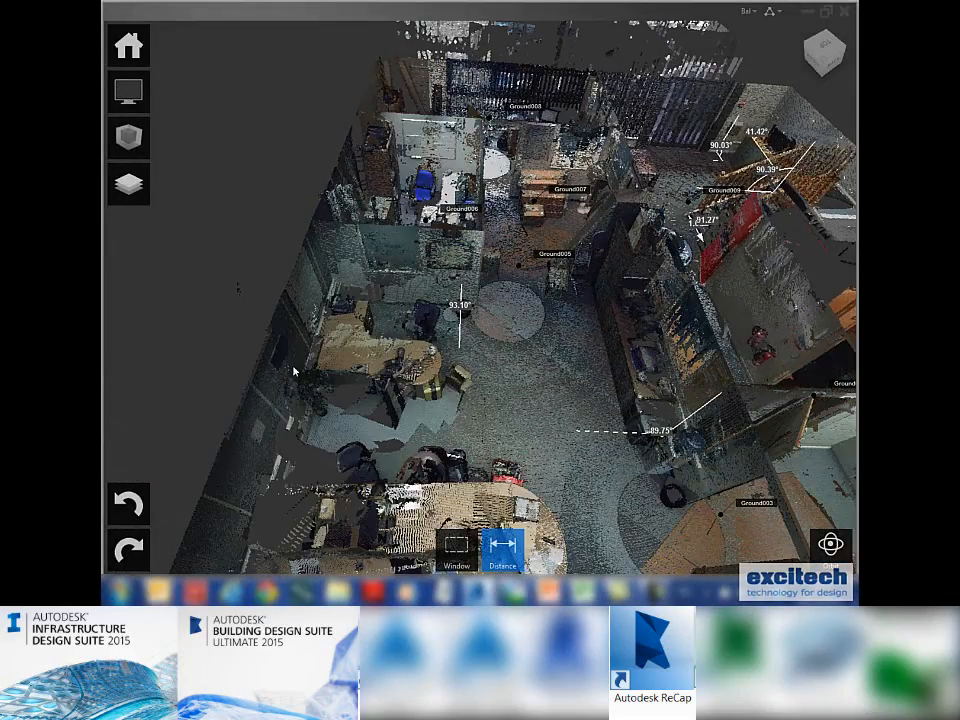
Measure the distance across the main office between its opposite walls at two places.
{"action": "mouse_move", "coordinate": [504, 544]}
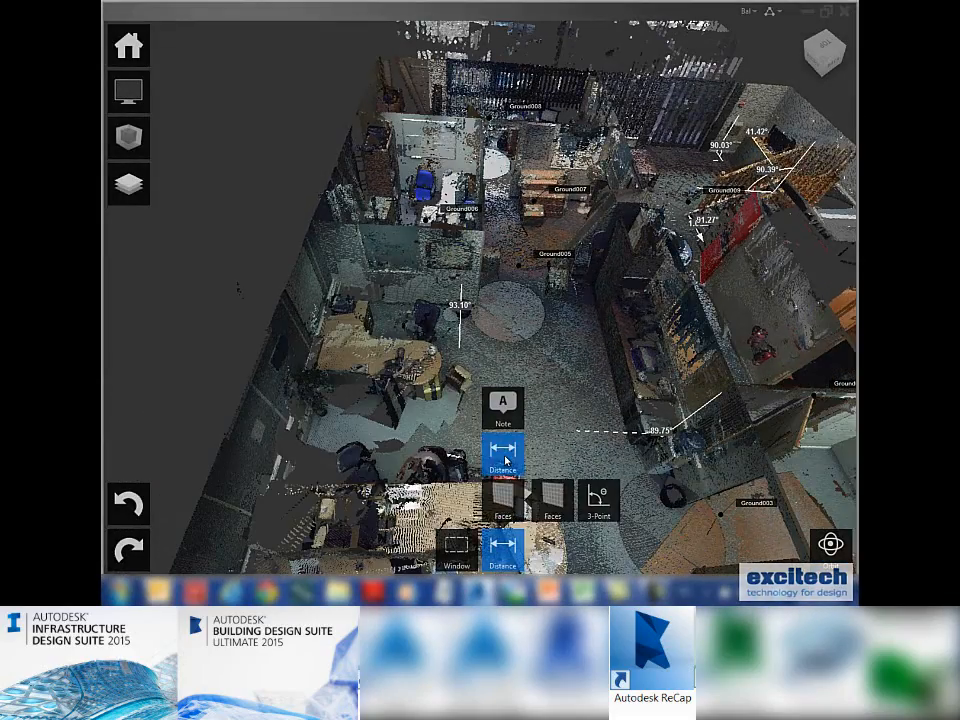
{"action": "left_click", "coordinate": [506, 458]}
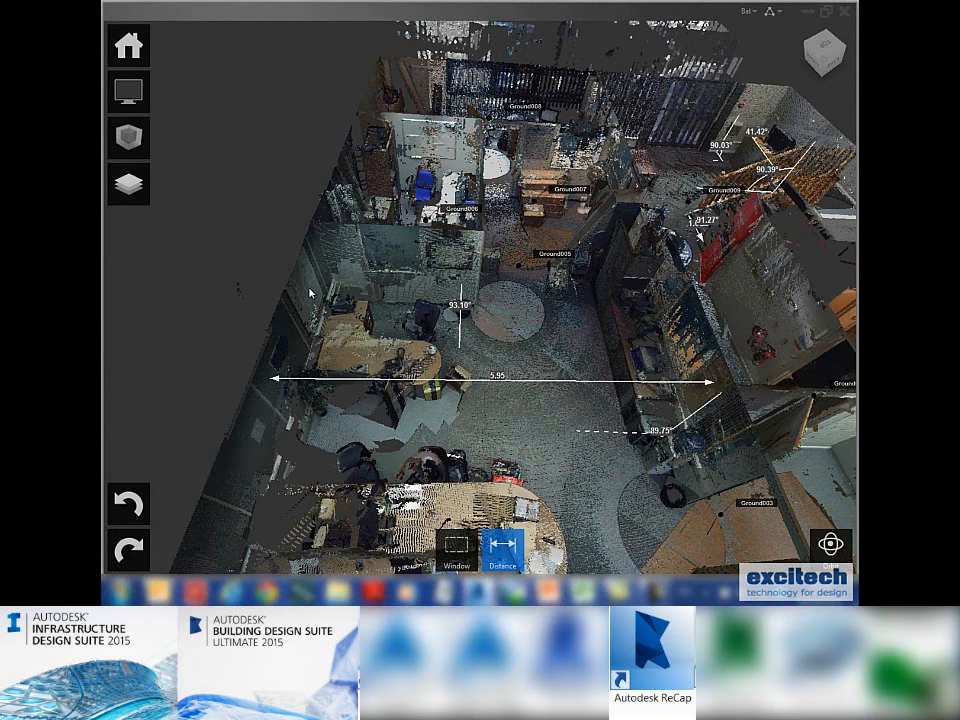
{"action": "left_click", "coordinate": [668, 288]}
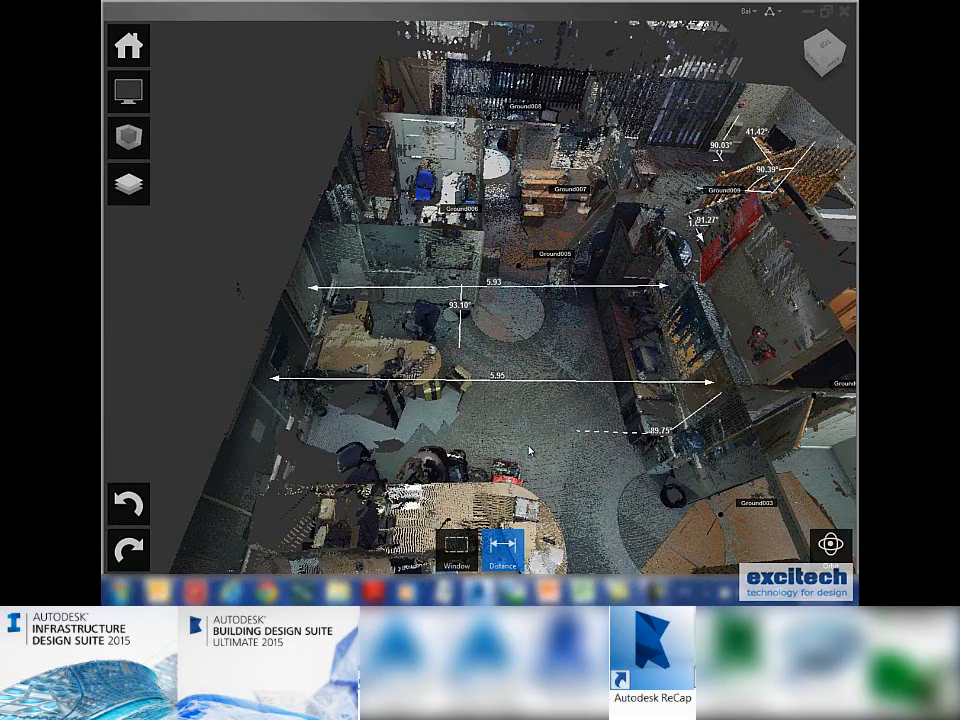
Measure a 3-point angle at the near corner of the cabinets in the main office.
{"action": "mouse_move", "coordinate": [532, 408]}
{"action": "middle_mouse_down"}
{"action": "mouse_move", "coordinate": [528, 360]}
{"action": "mouse_move", "coordinate": [527, 418]}
{"action": "middle_mouse_up"}
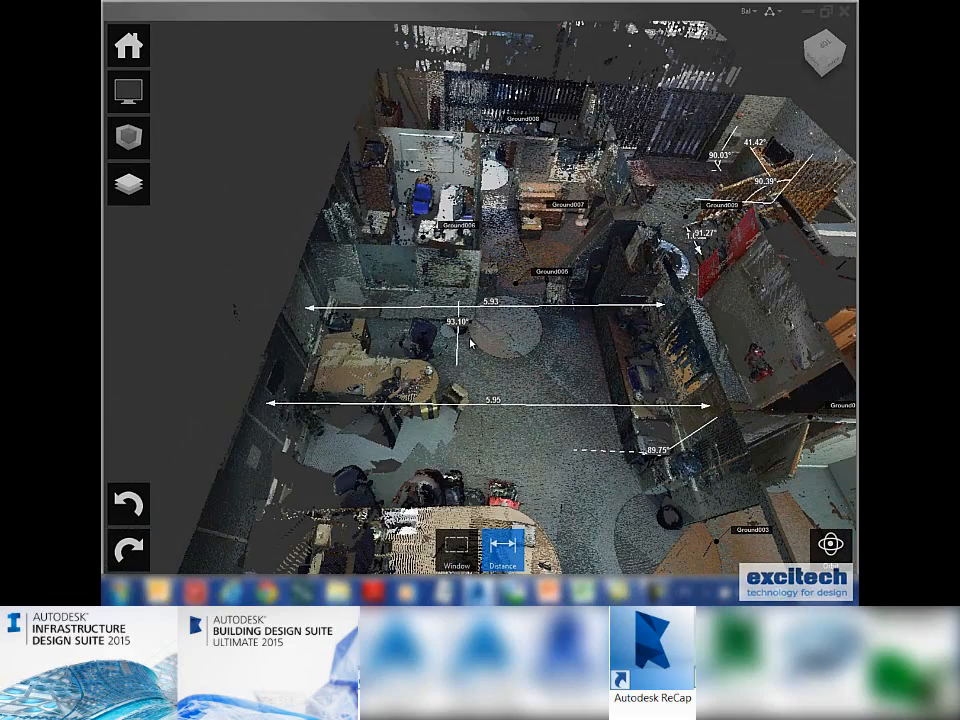
{"action": "mouse_move", "coordinate": [502, 548]}
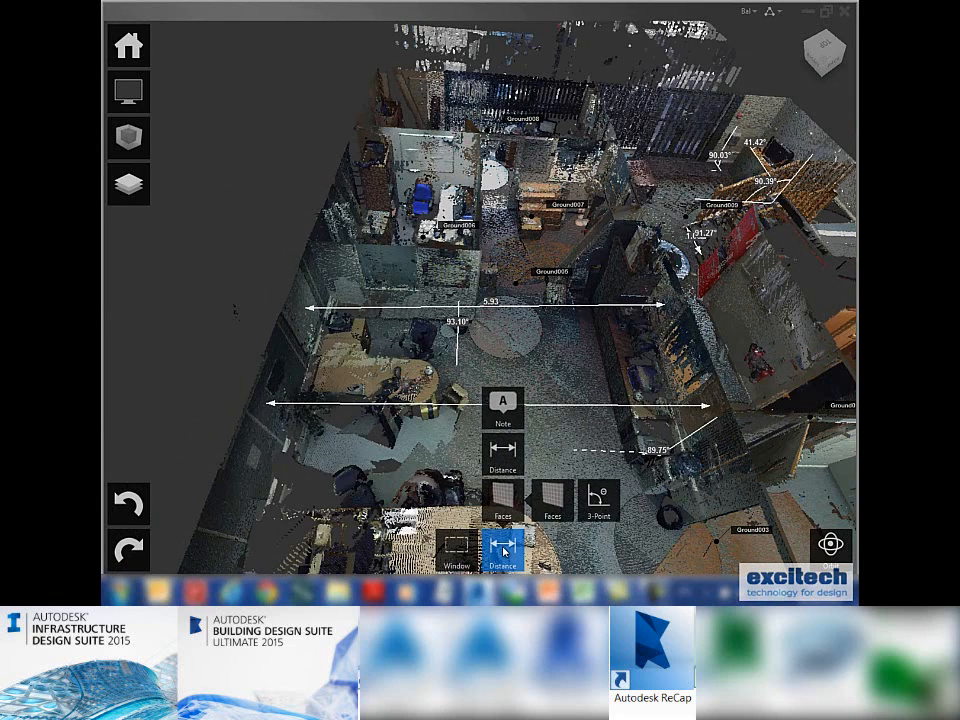
{"action": "left_click", "coordinate": [596, 500]}
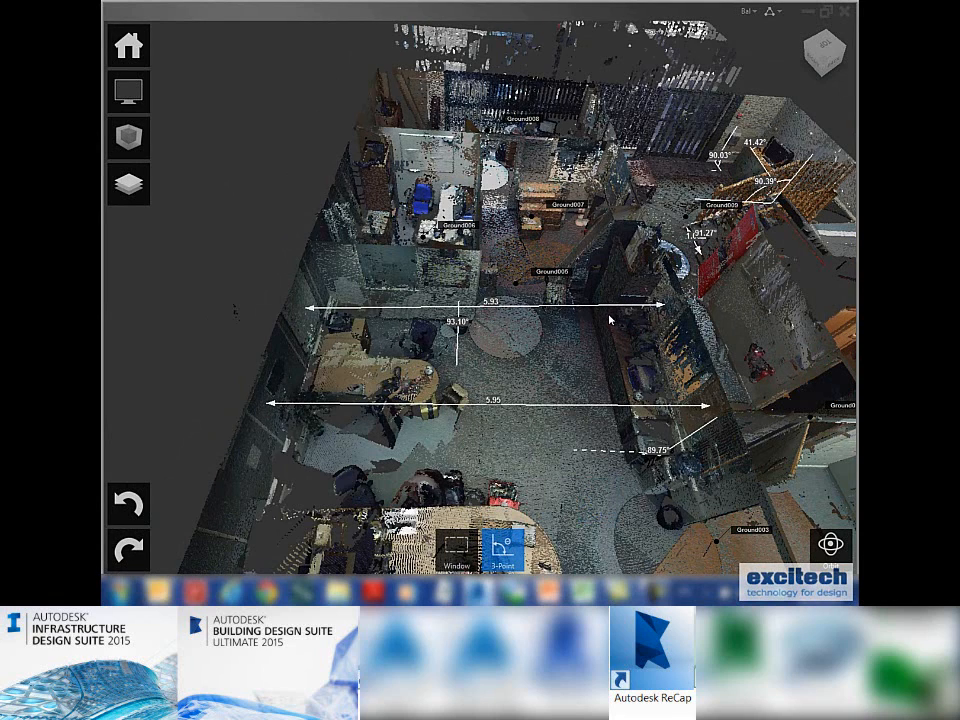
{"action": "left_click", "coordinate": [609, 317]}
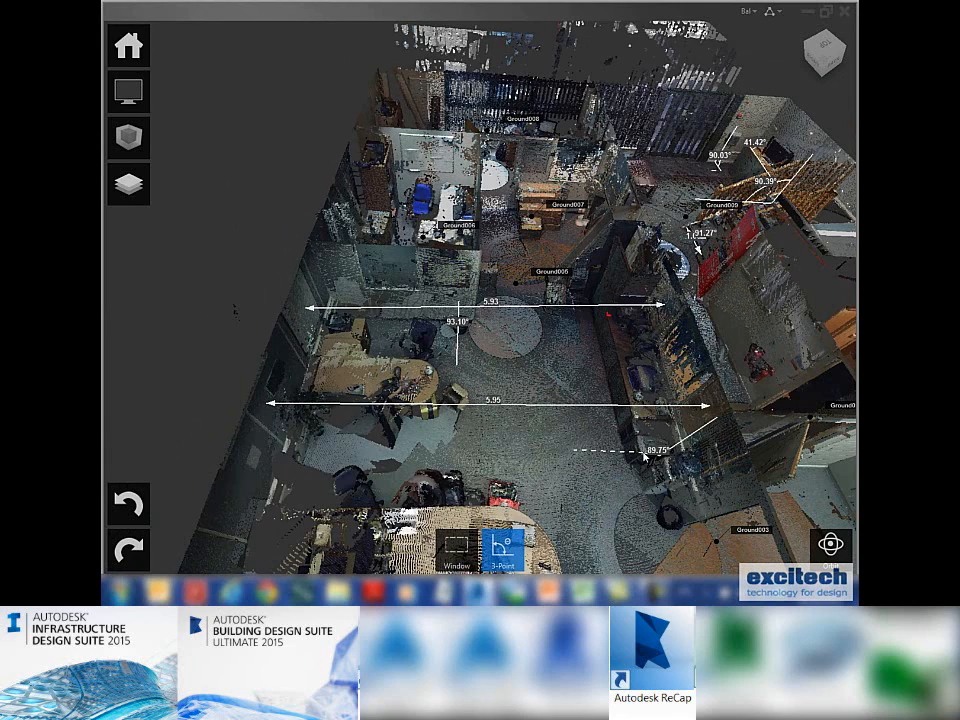
{"action": "left_click", "coordinate": [645, 450]}
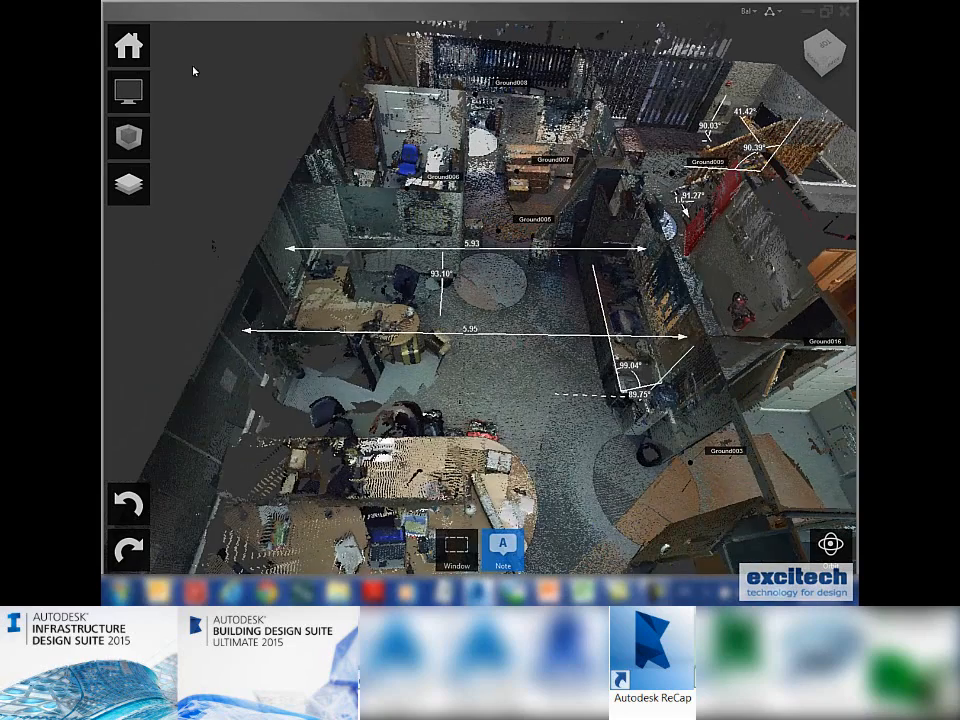
Cycle the point cloud colouring through Elevation, Intensity and Normal, ending on Scan Location.
{"action": "left_click", "coordinate": [128, 91]}
{"action": "left_click", "coordinate": [176, 186]}
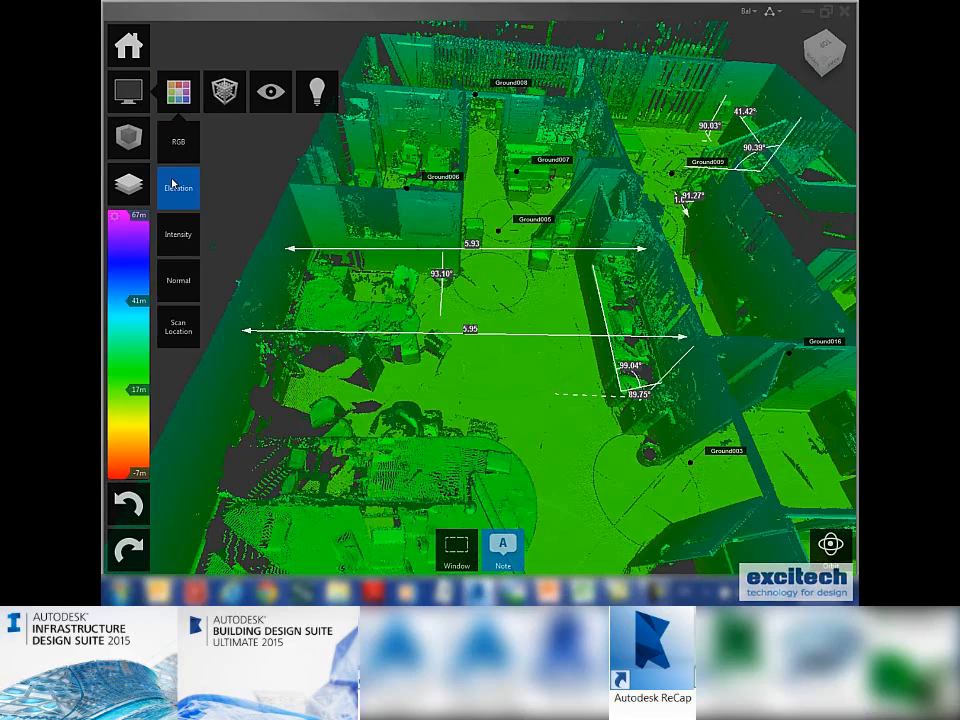
{"action": "left_click", "coordinate": [181, 243]}
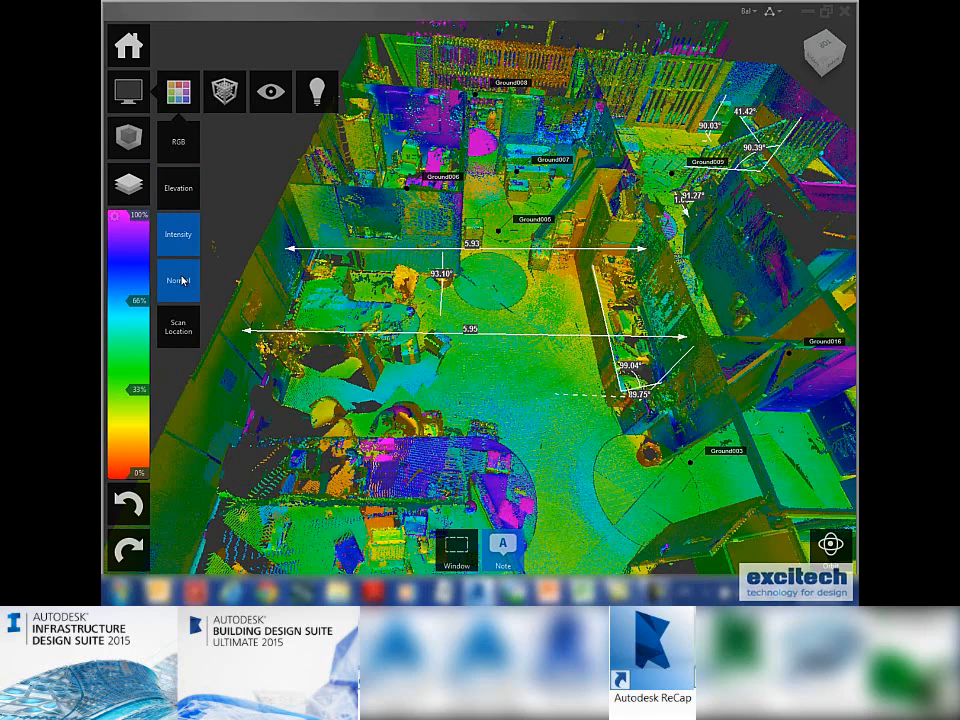
{"action": "left_click", "coordinate": [181, 281]}
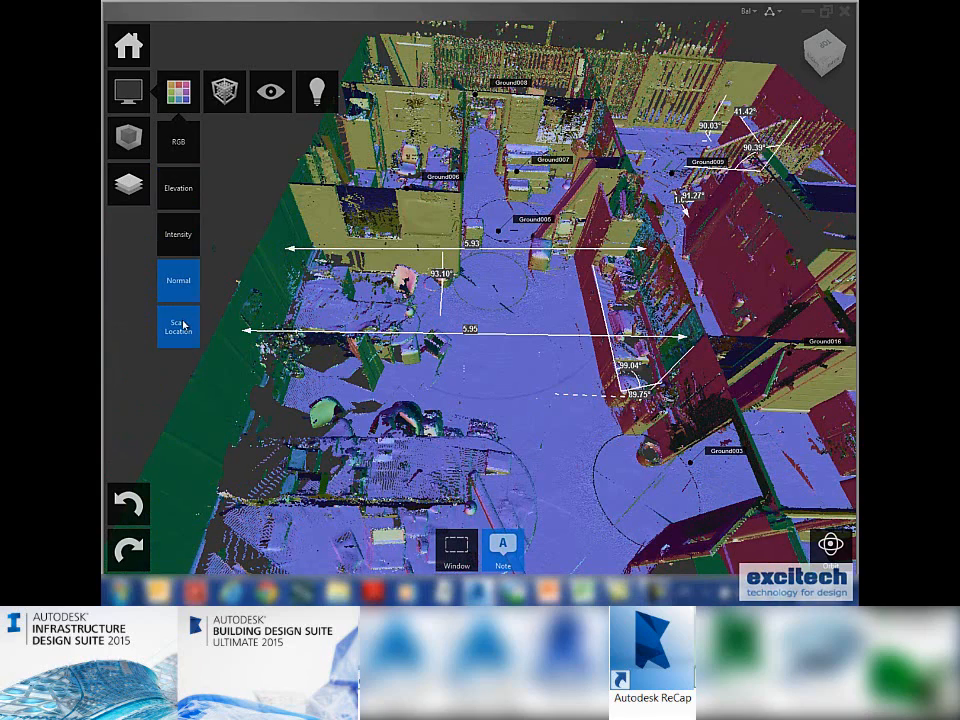
{"action": "left_click", "coordinate": [184, 325]}
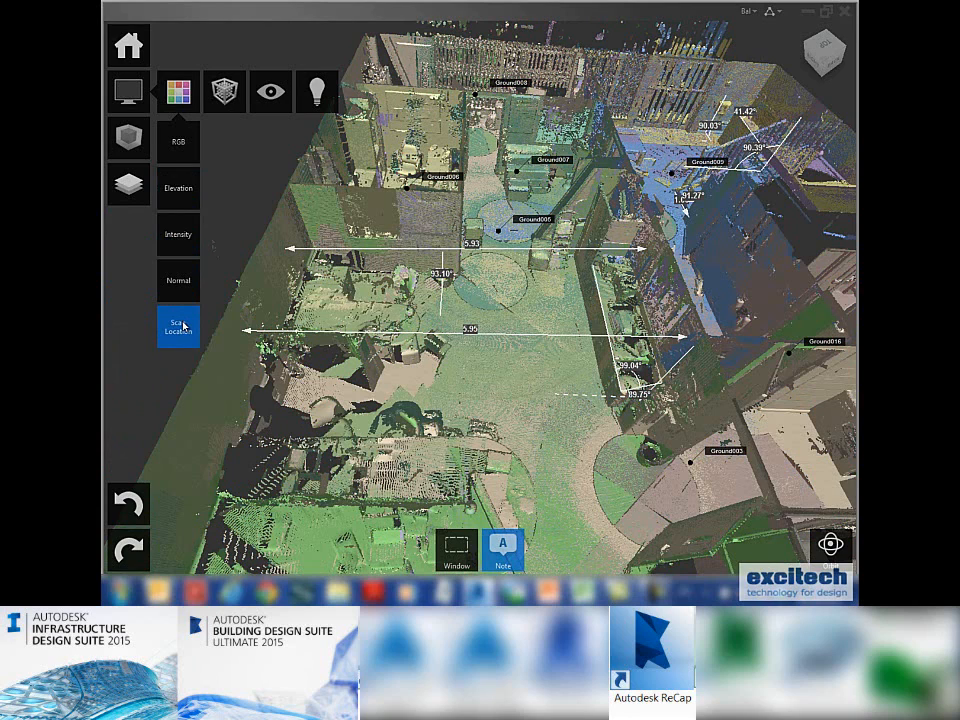
Reduce the display size of the point cloud's points.
{"action": "mouse_move", "coordinate": [224, 91]}
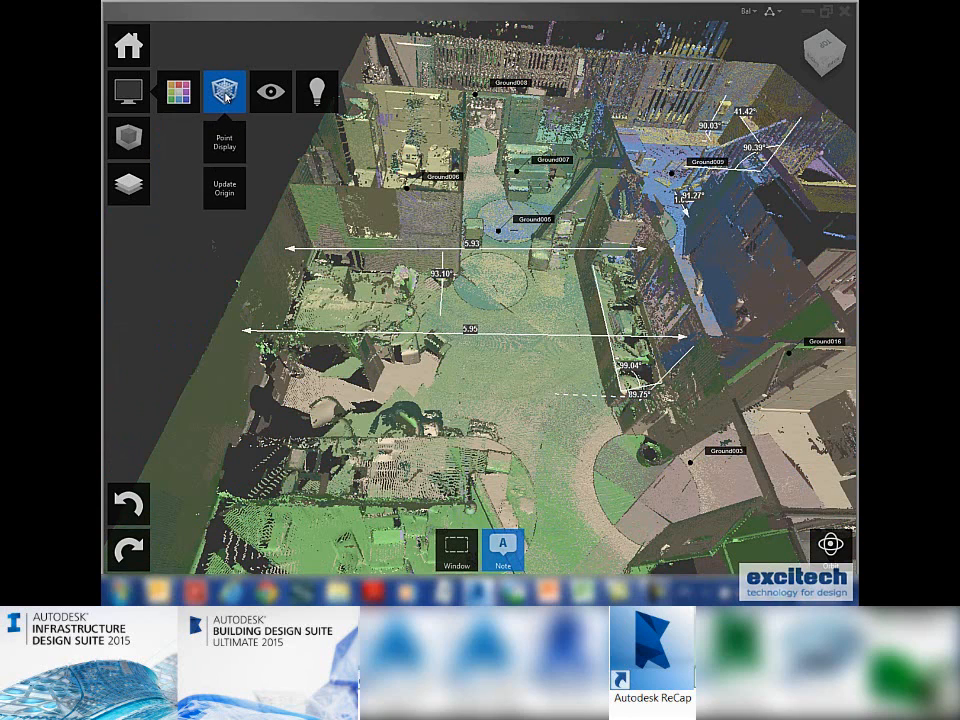
{"action": "left_click", "coordinate": [225, 135]}
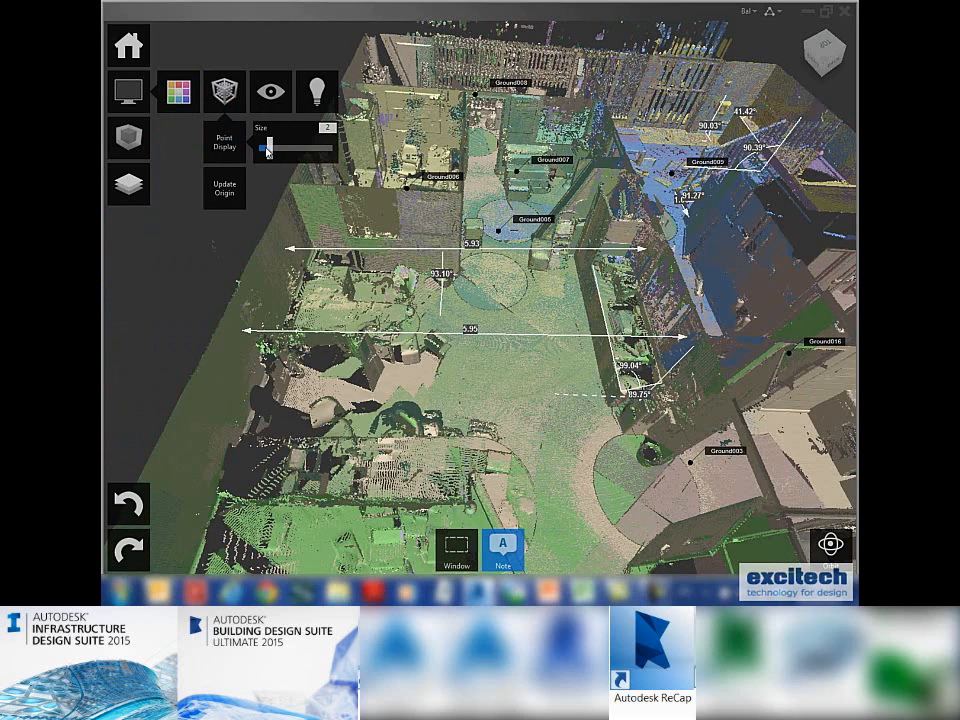
{"action": "left_click_drag", "start_coordinate": [268, 149], "coordinate": [255, 152]}
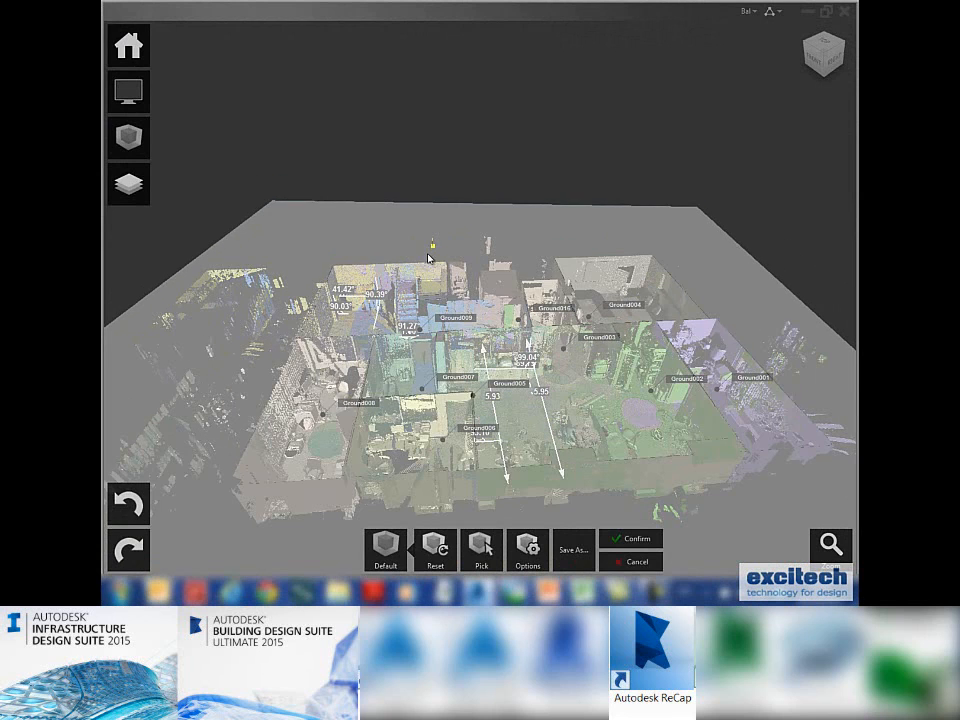
Lower the limit box's upper face to cut through the walls and highlight the cut edges.
{"action": "left_click_drag", "start_coordinate": [428, 254], "coordinate": [503, 422]}
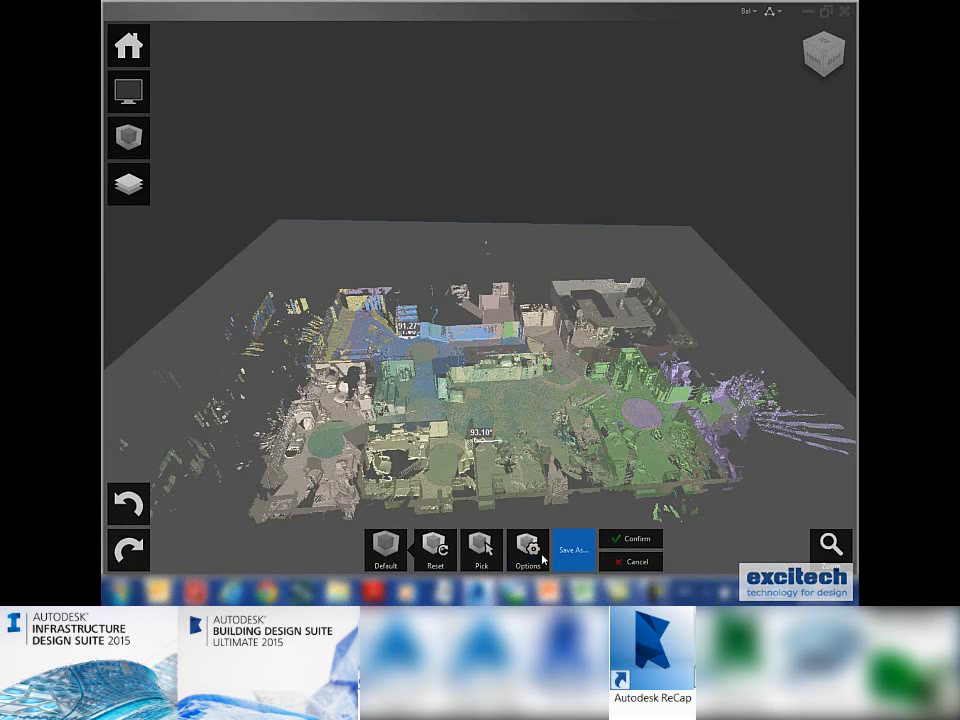
{"action": "left_click", "coordinate": [528, 547]}
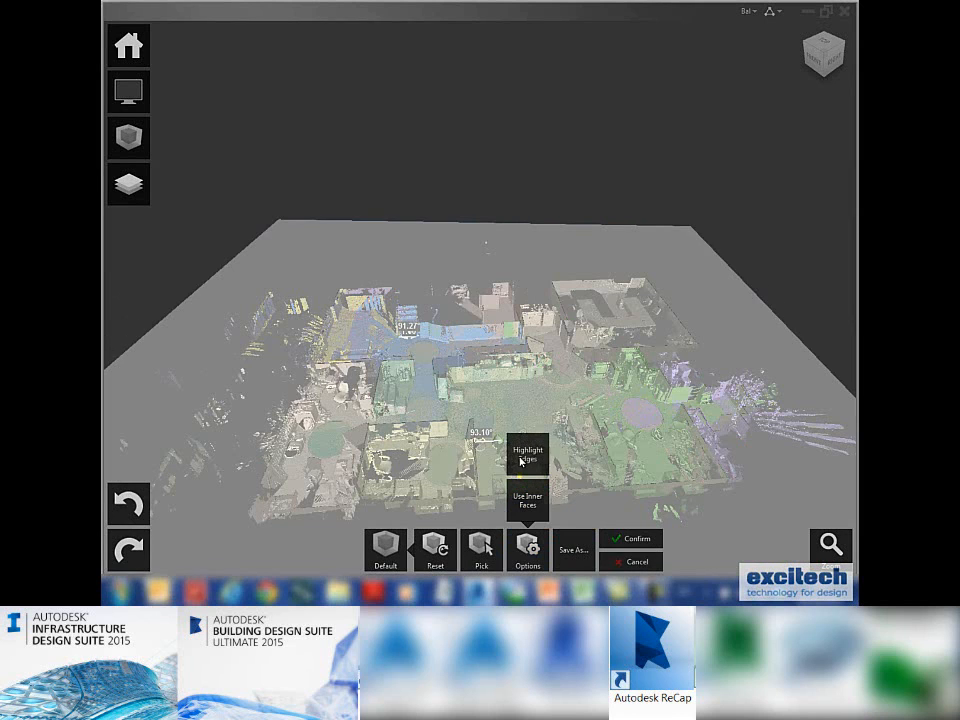
{"action": "left_click", "coordinate": [525, 458]}
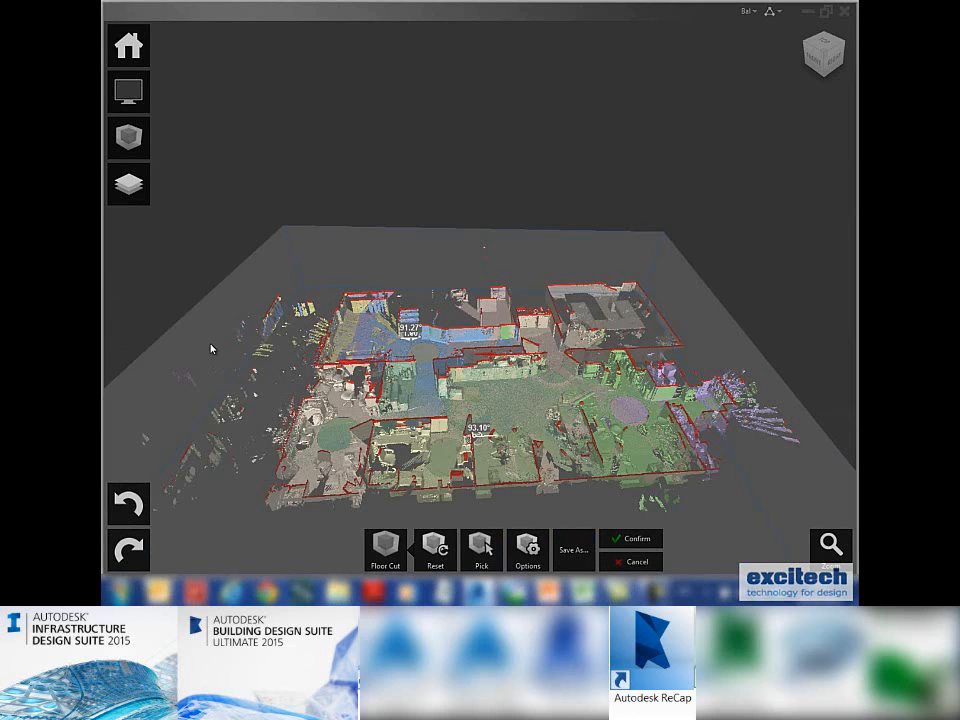
Pull the side face of the Floor Cut limit box inward to about the middle of the building and activate Orbit.
{"action": "left_click", "coordinate": [210, 344]}
{"action": "left_click_drag", "start_coordinate": [448, 365], "coordinate": [540, 364]}
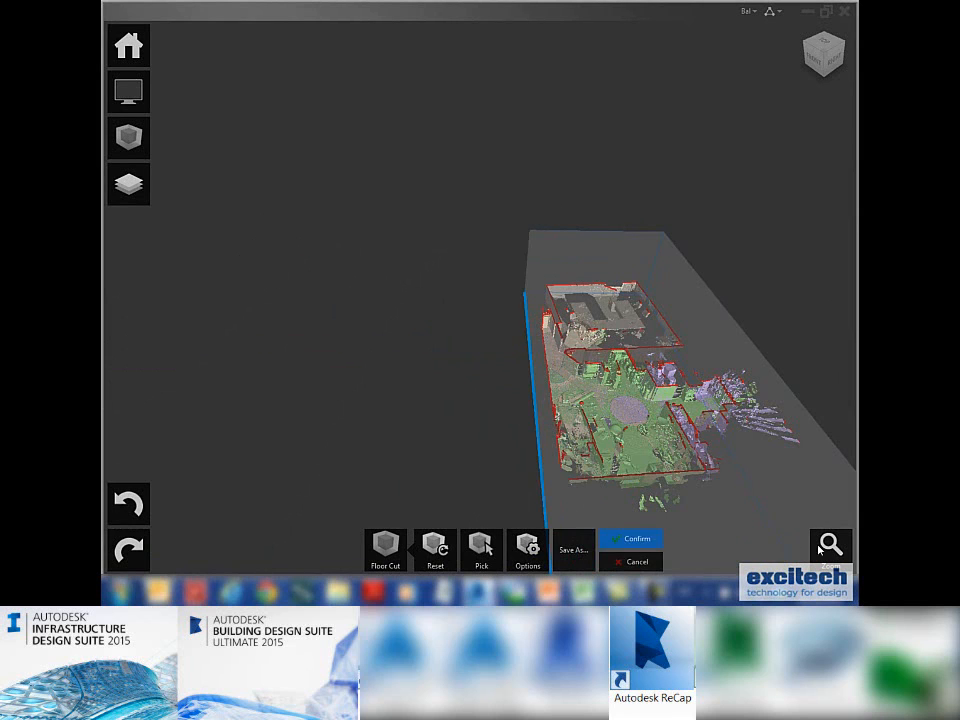
{"action": "mouse_move", "coordinate": [831, 550]}
{"action": "left_click", "coordinate": [831, 403]}
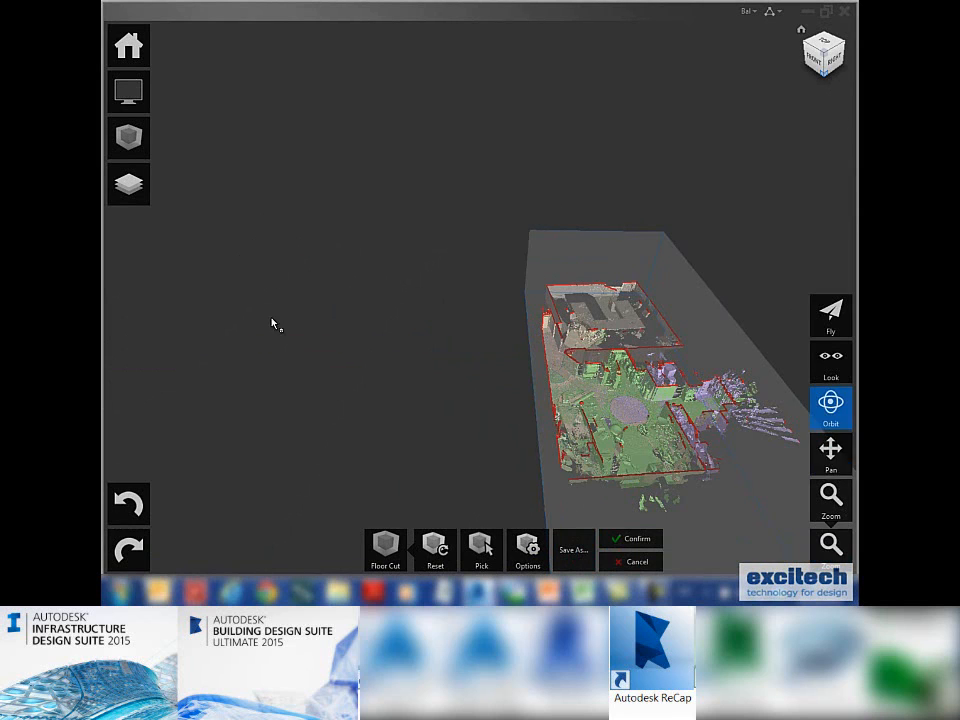
Lower the upper face of the Floor Cut limit box below the ceiling to expose the meeting room interior.
{"action": "left_click_drag", "start_coordinate": [219, 334], "coordinate": [373, 341]}
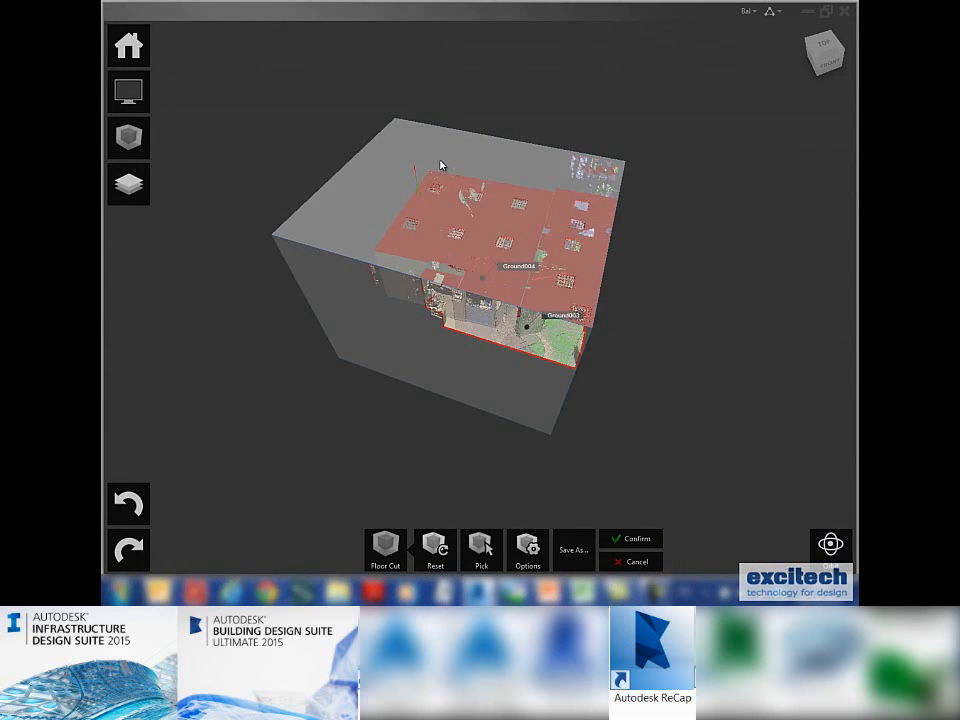
{"action": "left_click", "coordinate": [440, 166]}
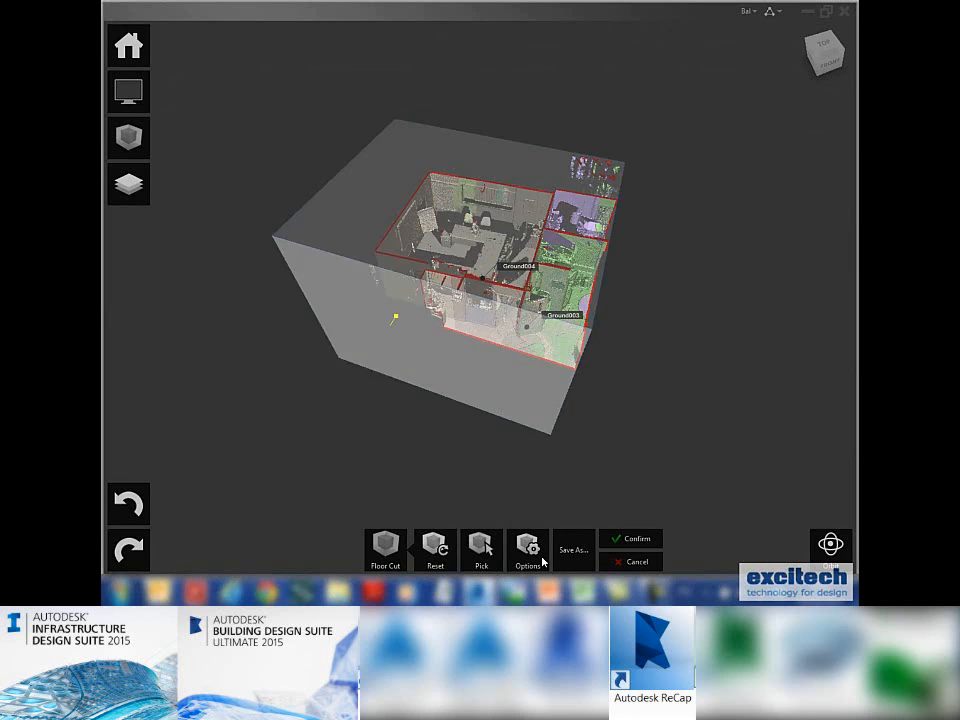
{"action": "mouse_move", "coordinate": [541, 560]}
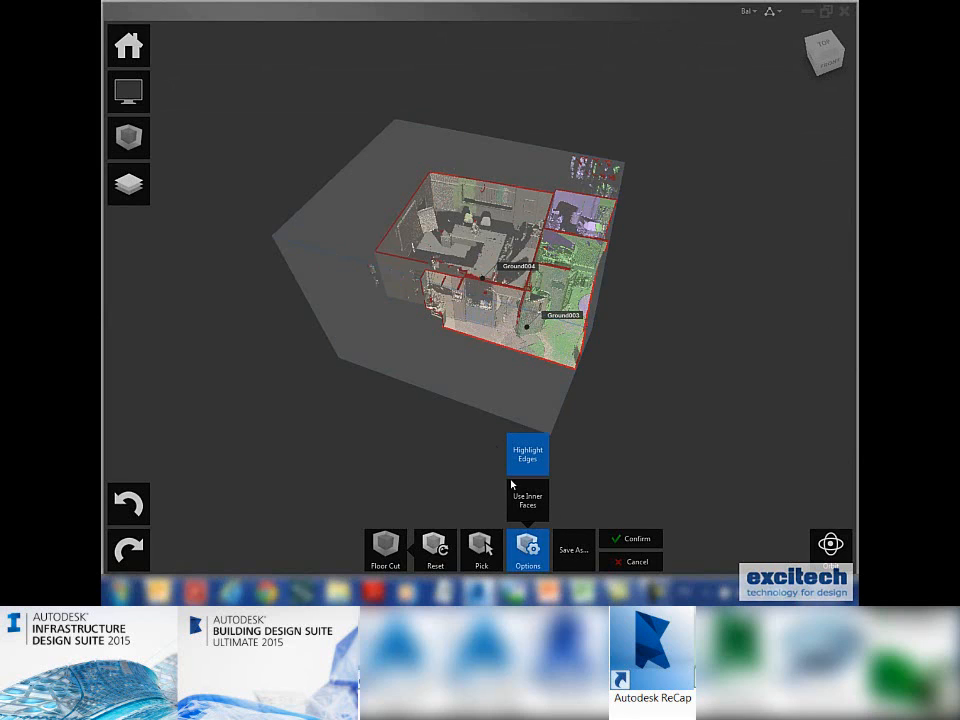
Save the adjusted limit box under the name "Meeting Room" and confirm the clipping.
{"action": "left_click", "coordinate": [573, 548]}
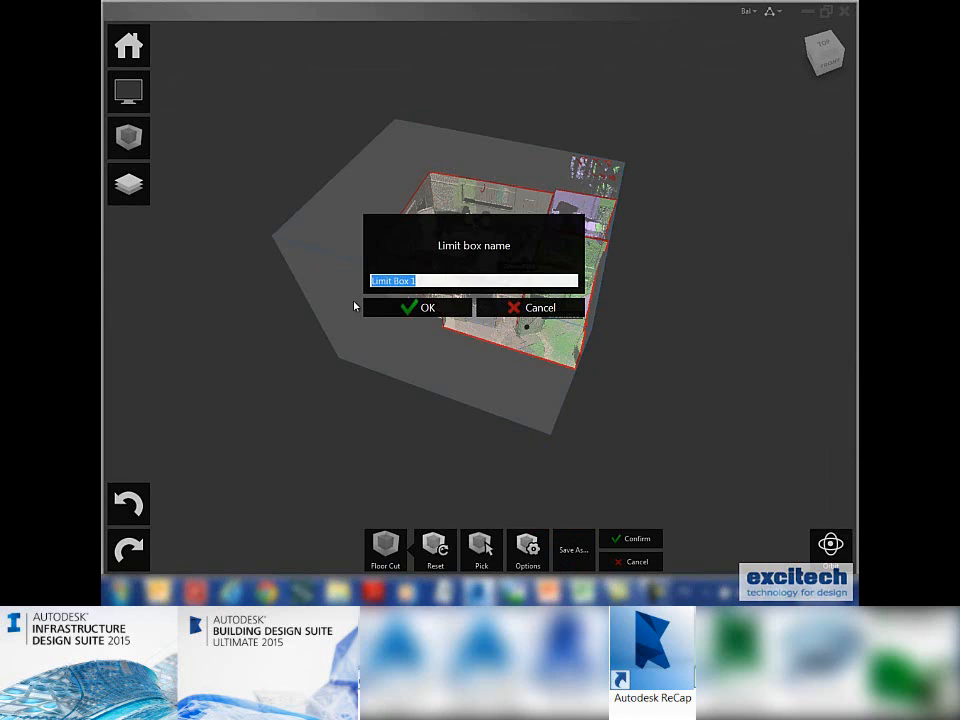
{"action": "type", "text": "Meeting Room"}
{"action": "key", "text": "Return"}
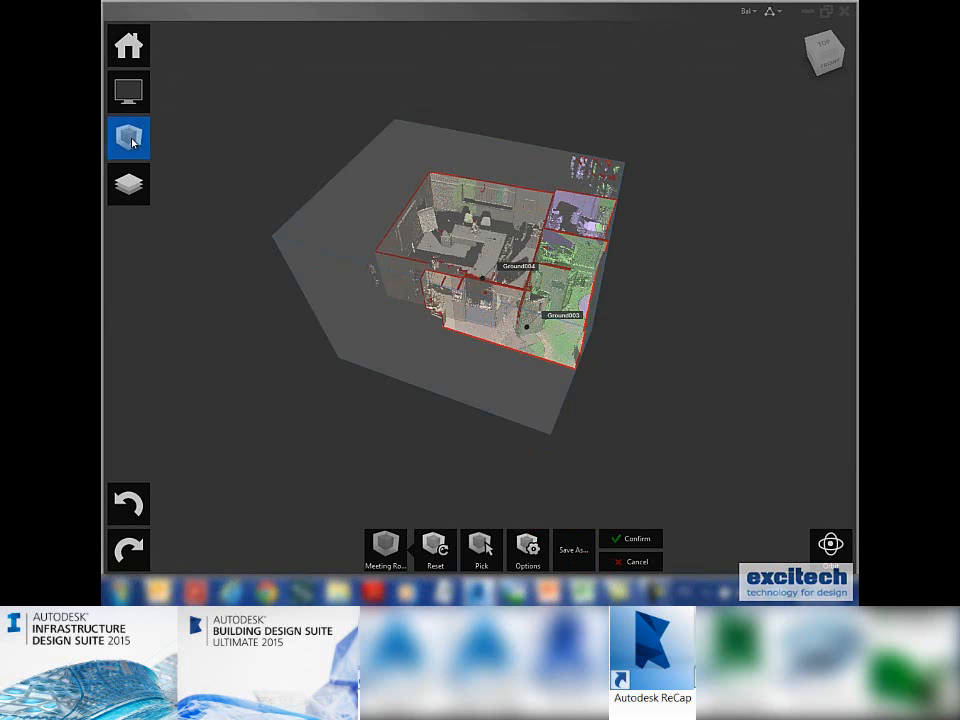
{"action": "left_click", "coordinate": [623, 541]}
Show the clipped meeting room's point cloud in RGB colouring instead of Scan Location.
{"action": "scroll", "coordinate": [506, 416], "scroll_direction": "up", "scroll_amount": 5}
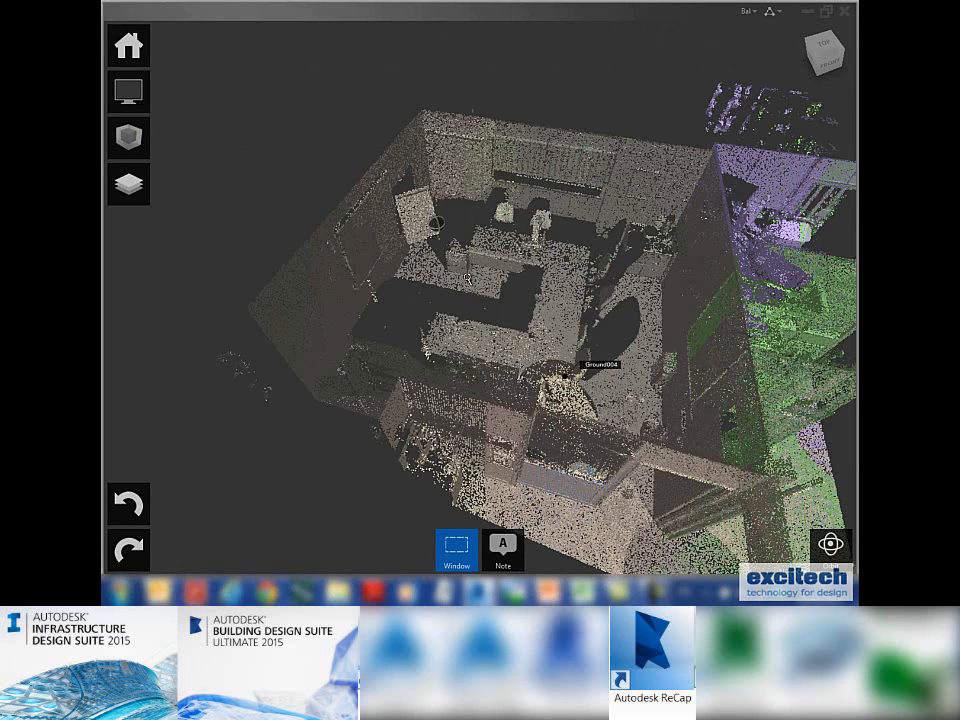
{"action": "middle_click_drag", "start_coordinate": [527, 434], "coordinate": [565, 448]}
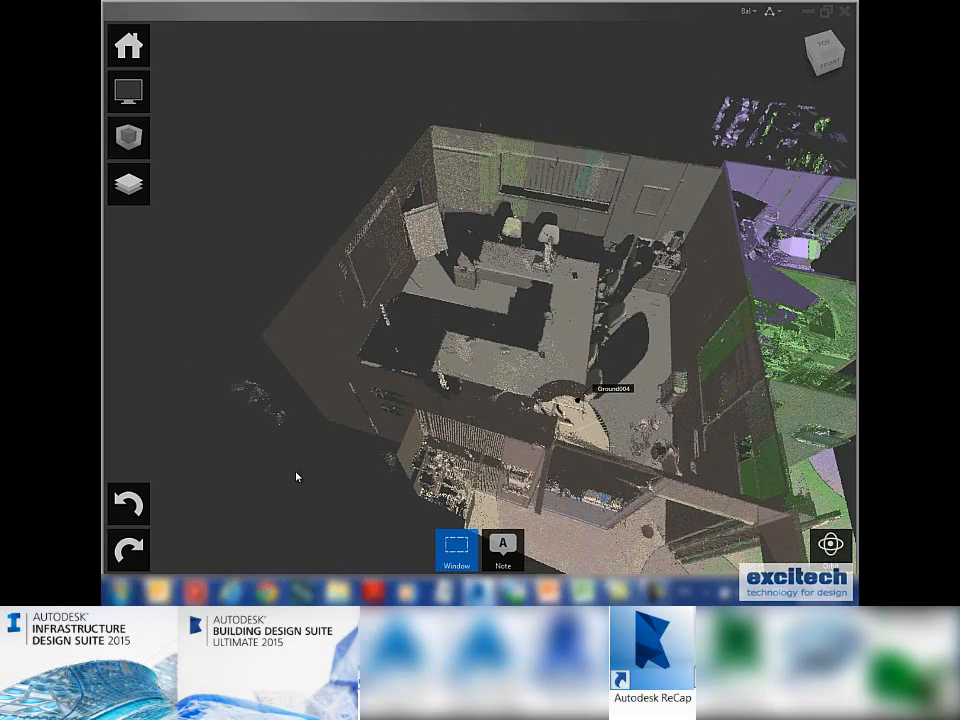
{"action": "scroll", "coordinate": [391, 502], "scroll_direction": "up", "scroll_amount": 1}
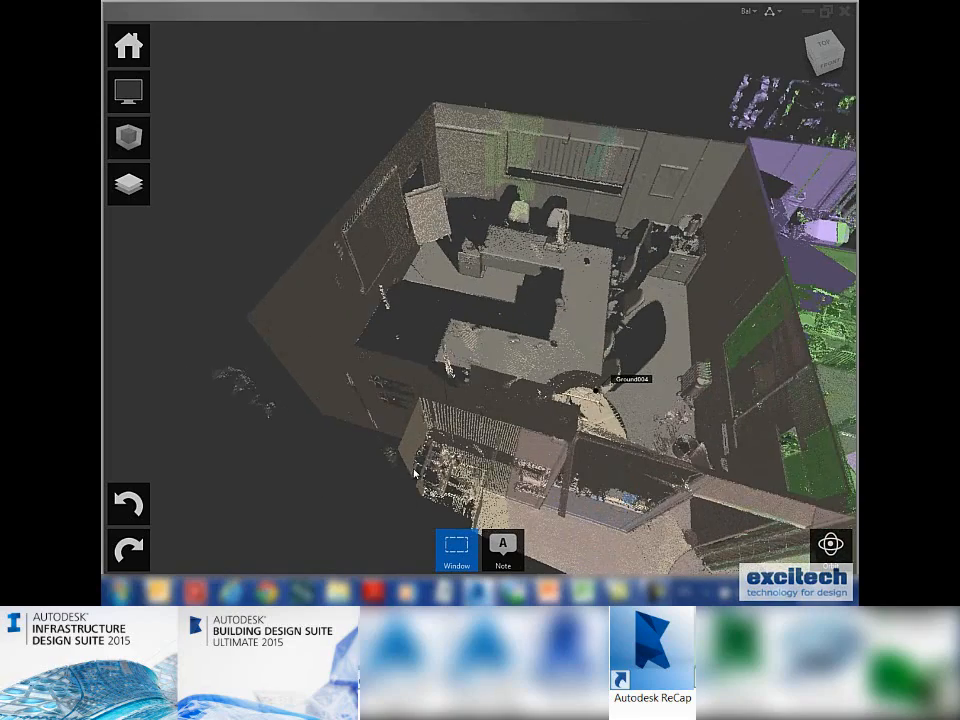
{"action": "middle_click_drag", "start_coordinate": [408, 466], "coordinate": [387, 449]}
{"action": "mouse_move", "coordinate": [125, 100]}
{"action": "mouse_move", "coordinate": [178, 92]}
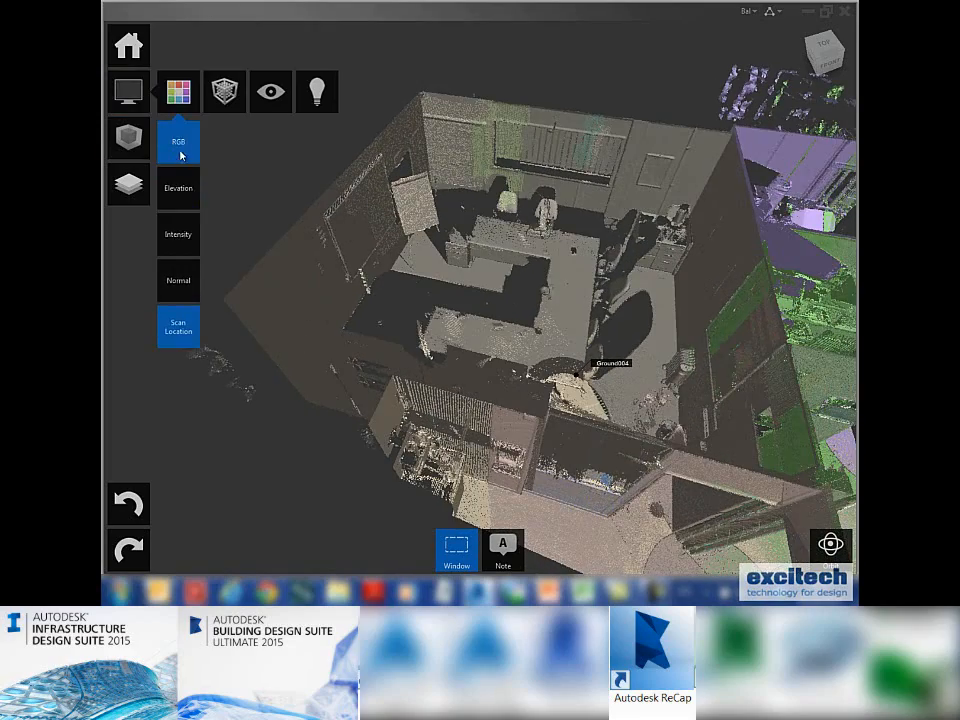
{"action": "left_click", "coordinate": [178, 150]}
Window-select the table and chairs in the middle of the meeting room from above and delete their points.
{"action": "middle_click_drag", "start_coordinate": [315, 476], "coordinate": [281, 508]}
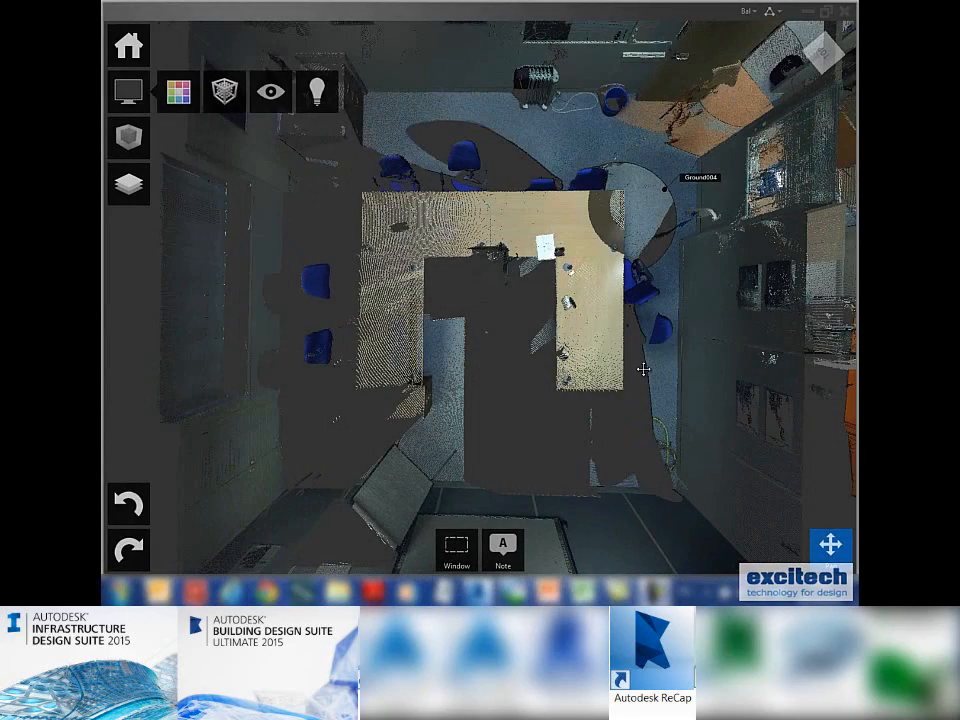
{"action": "left_click", "coordinate": [456, 546]}
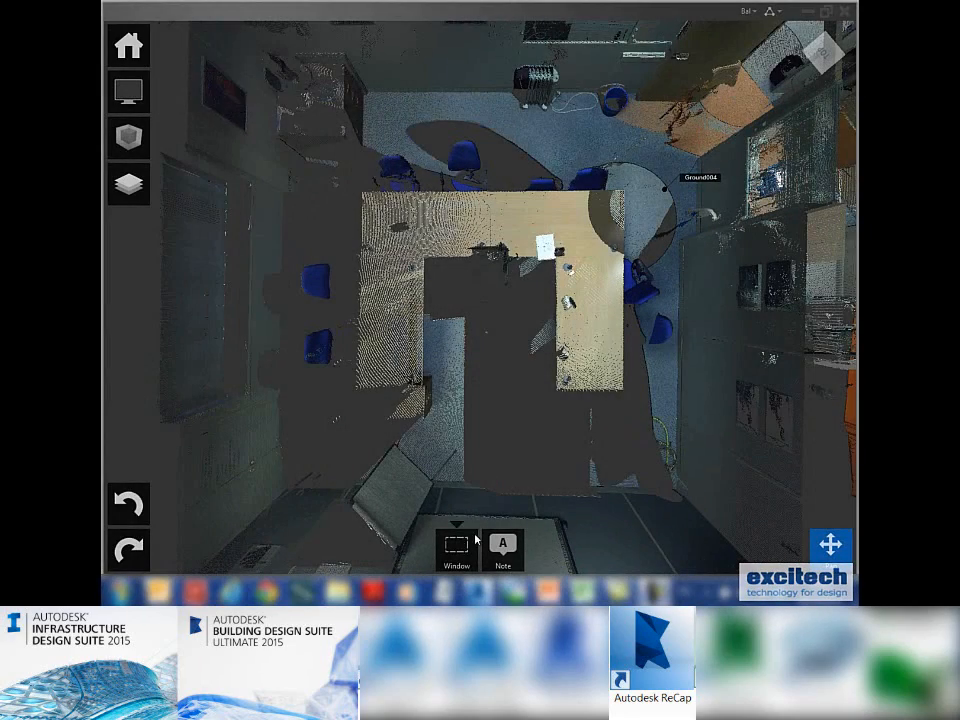
{"action": "left_click", "coordinate": [452, 513]}
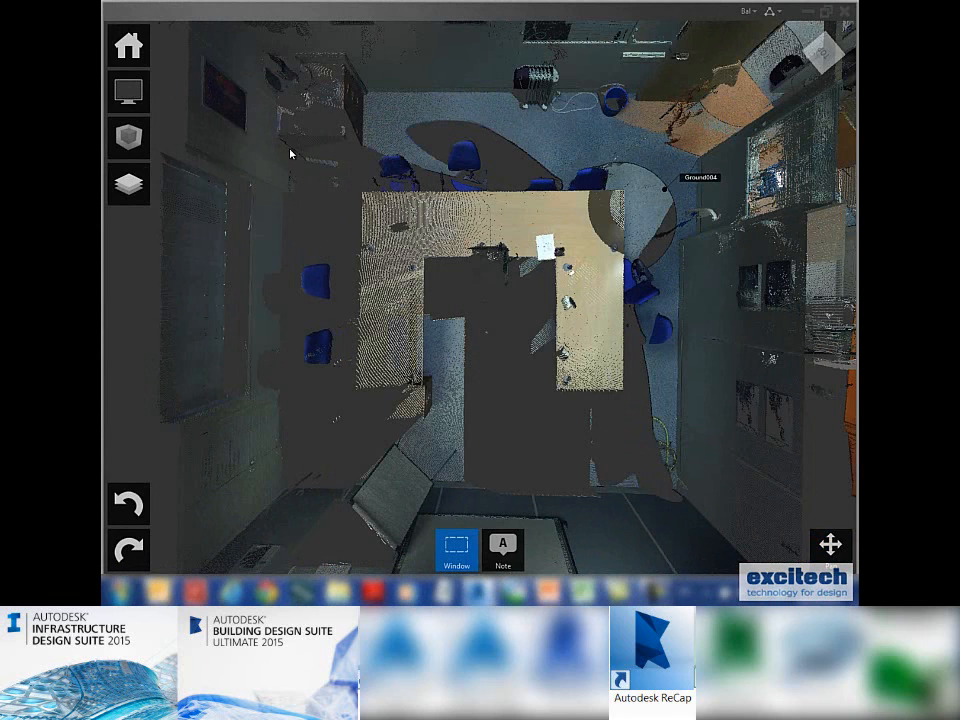
{"action": "left_click_drag", "start_coordinate": [288, 103], "coordinate": [670, 491]}
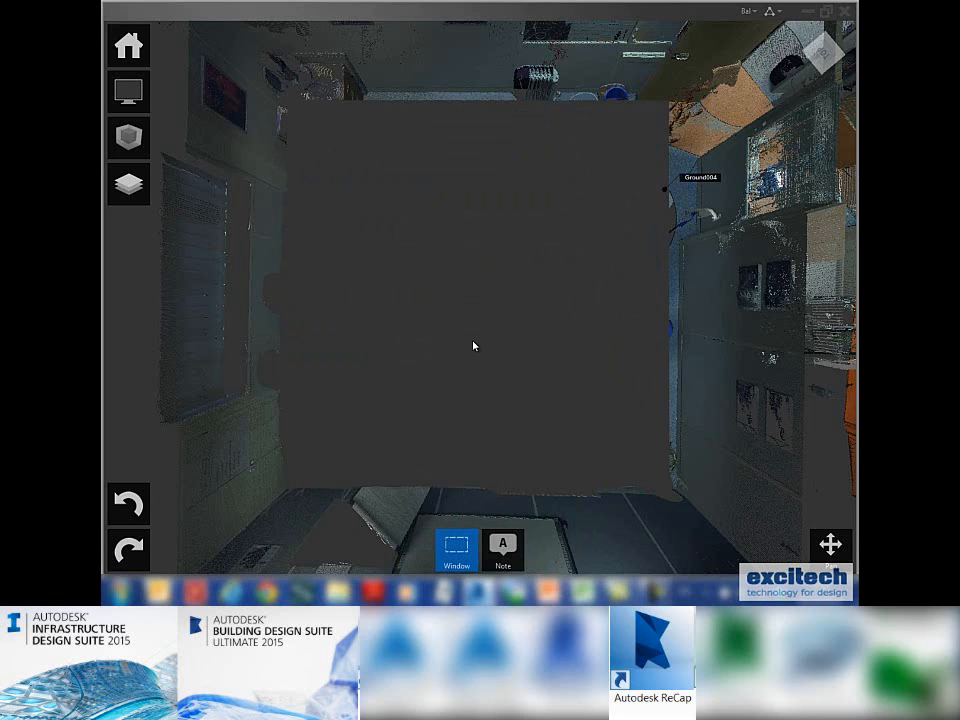
Outline the radiator beside the meeting room wall with a Fence selection and delete its points.
{"action": "middle_click_drag", "start_coordinate": [628, 152], "coordinate": [580, 294]}
{"action": "scroll", "coordinate": [510, 286], "scroll_direction": "up", "scroll_amount": 7}
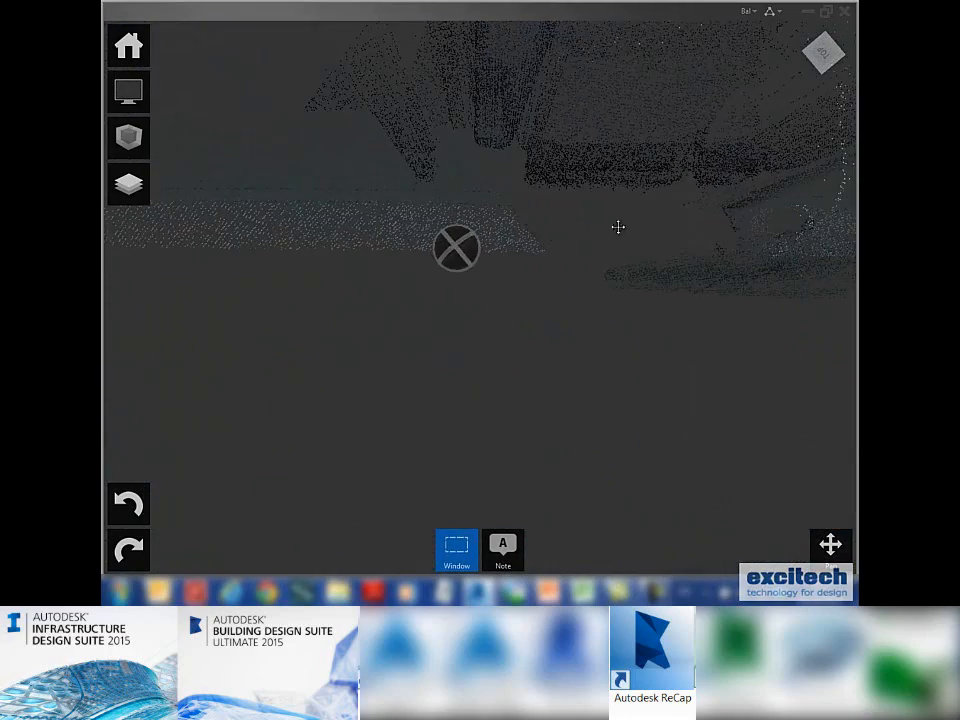
{"action": "mouse_move", "coordinate": [617, 227]}
{"action": "middle_mouse_down"}
{"action": "mouse_move", "coordinate": [325, 363]}
{"action": "mouse_move", "coordinate": [274, 343]}
{"action": "mouse_move", "coordinate": [326, 332]}
{"action": "middle_mouse_up"}
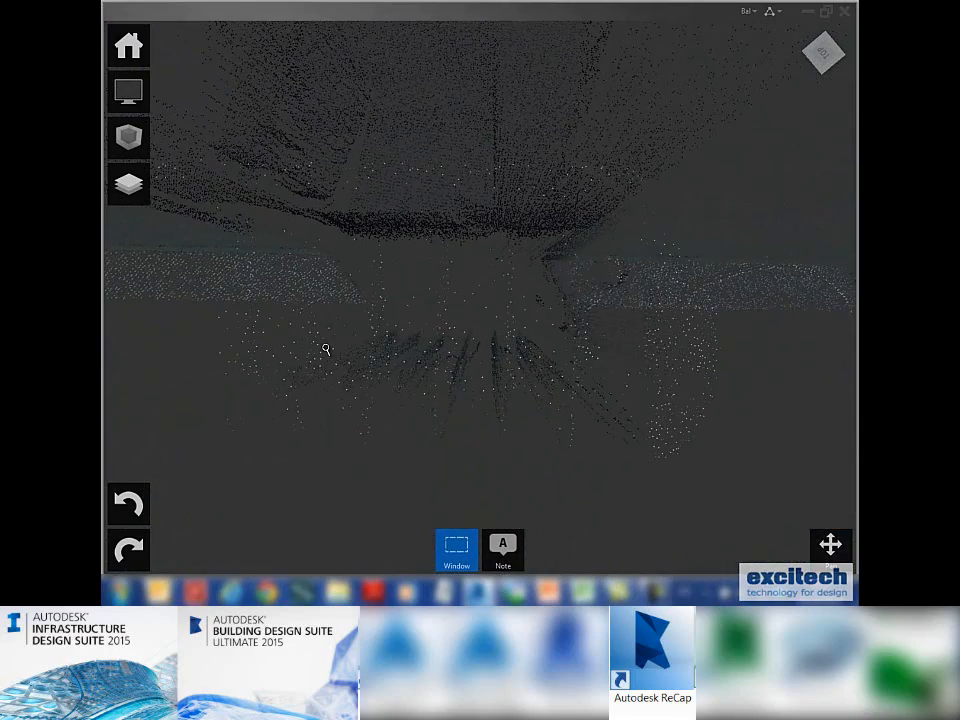
{"action": "scroll", "coordinate": [352, 347], "scroll_direction": "down", "scroll_amount": 2}
{"action": "scroll", "coordinate": [350, 345], "scroll_direction": "down", "scroll_amount": 6}
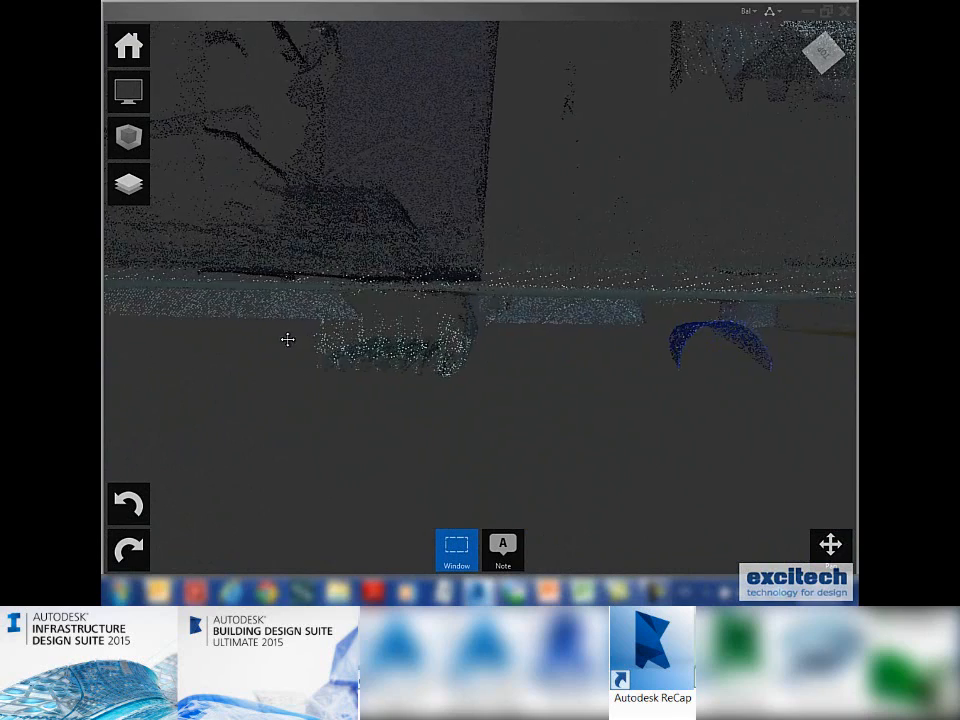
{"action": "middle_click_drag", "start_coordinate": [287, 339], "coordinate": [340, 345]}
{"action": "mouse_move", "coordinate": [457, 545]}
{"action": "left_click", "coordinate": [454, 454]}
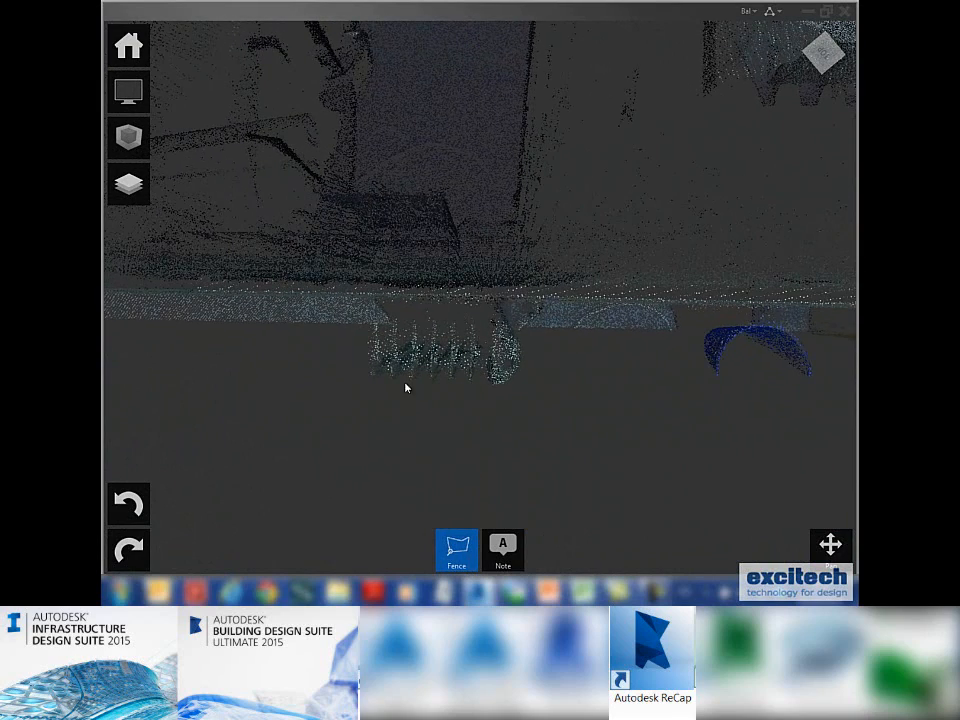
{"action": "left_click", "coordinate": [345, 317]}
{"action": "left_click", "coordinate": [493, 312]}
{"action": "left_click", "coordinate": [558, 346]}
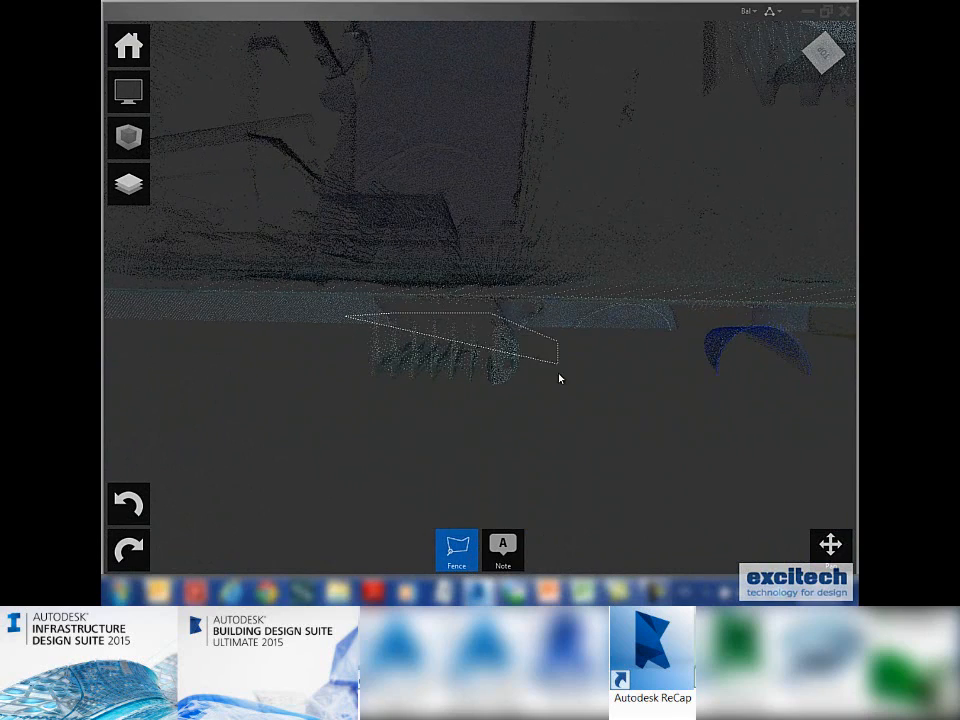
{"action": "left_click", "coordinate": [557, 393]}
{"action": "left_click", "coordinate": [412, 422]}
{"action": "left_click", "coordinate": [347, 392]}
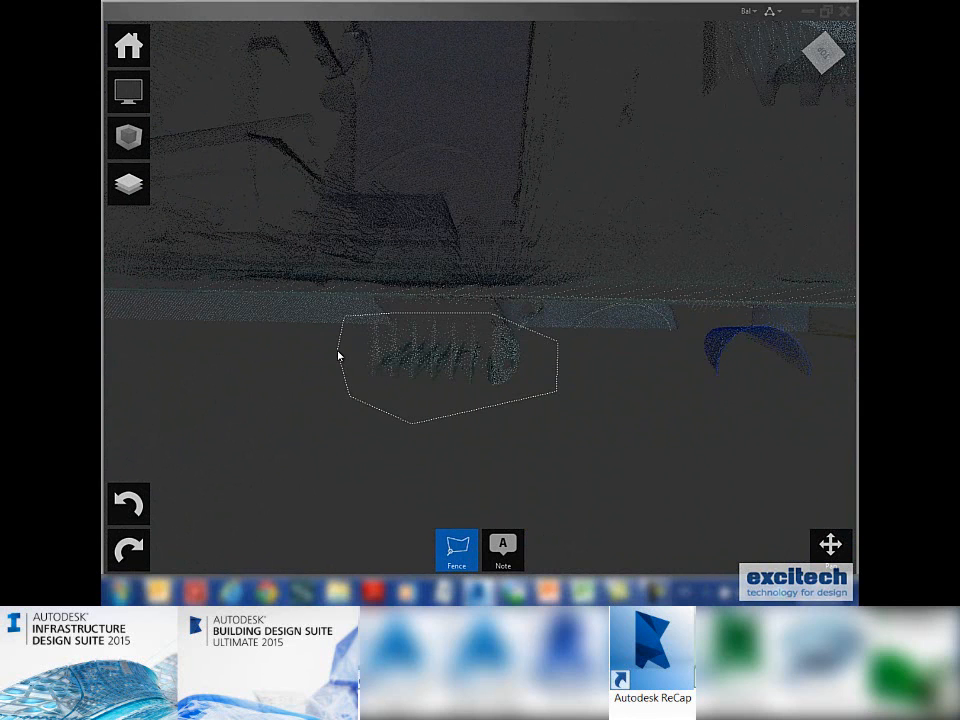
{"action": "double_click", "coordinate": [338, 355]}
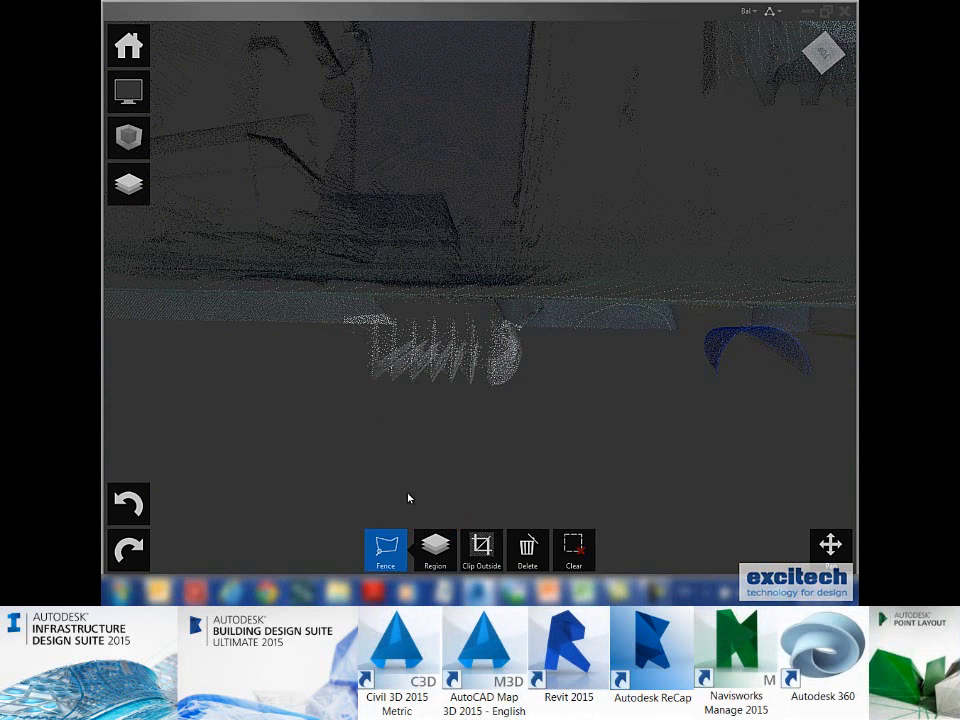
{"action": "left_click", "coordinate": [530, 543]}
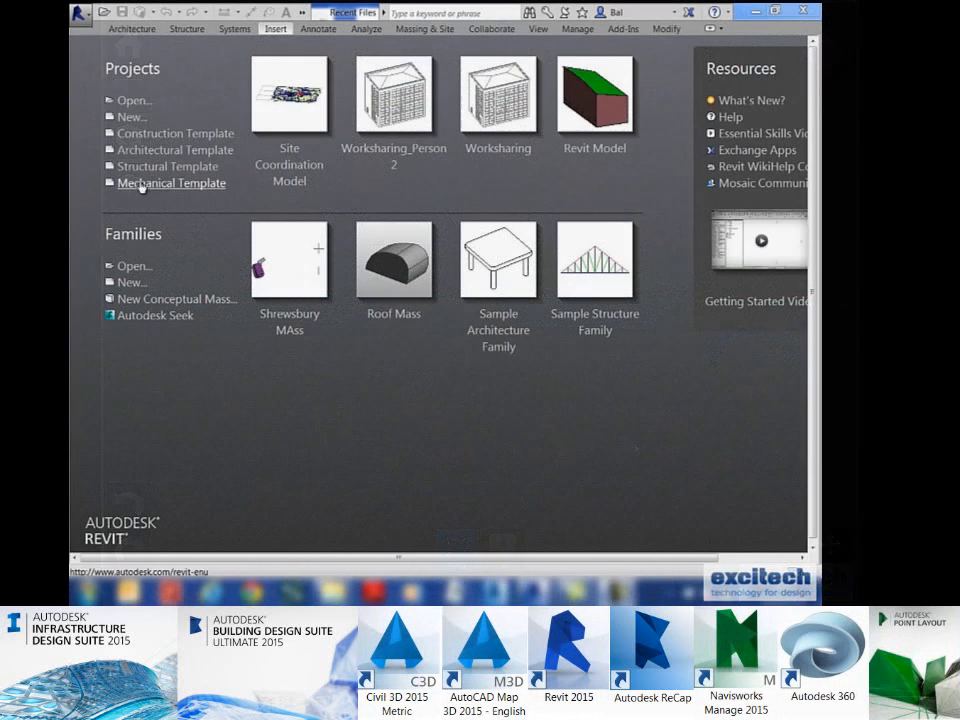
Create a new Revit project from the Architectural Template.
{"action": "left_click", "coordinate": [131, 118]}
{"action": "left_click", "coordinate": [641, 397]}
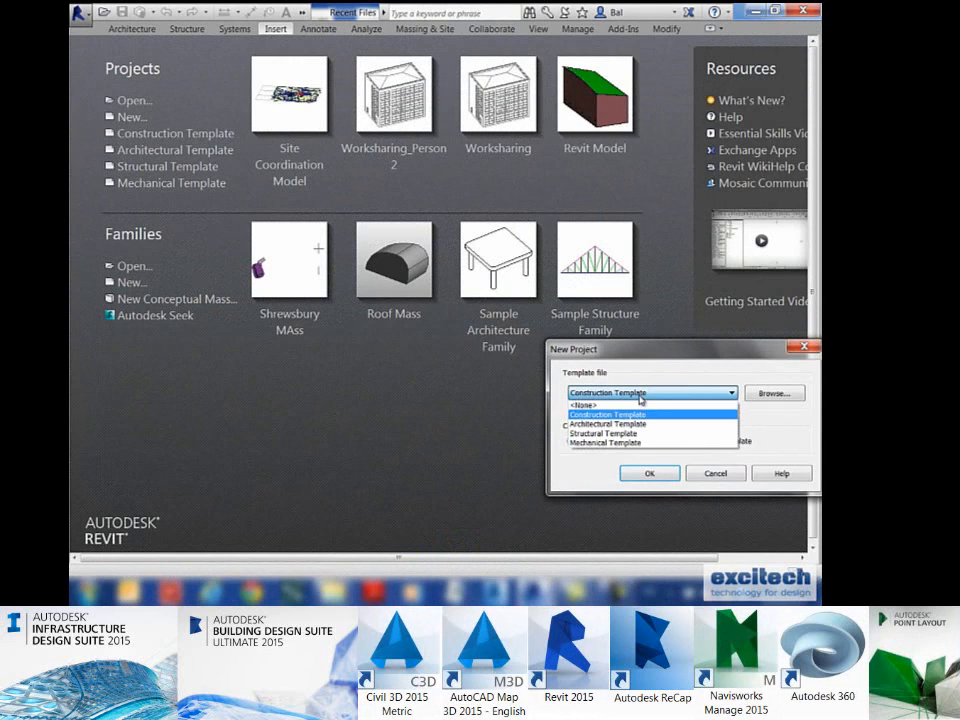
{"action": "left_click", "coordinate": [634, 425]}
{"action": "left_click", "coordinate": [649, 474]}
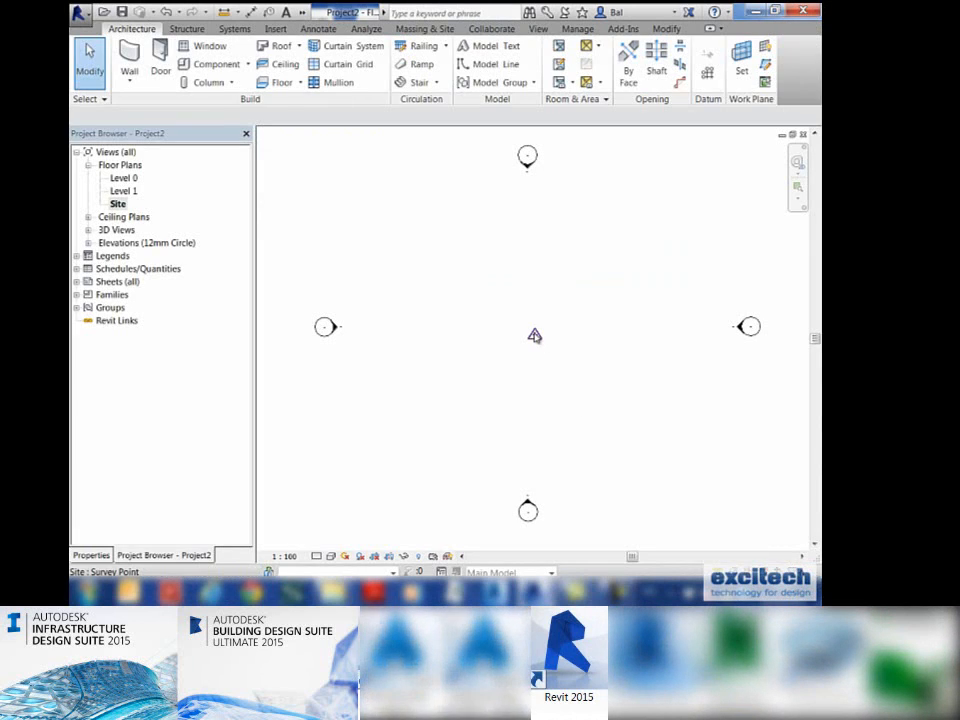
Check the survey point's shared coordinates in the Site floor plan.
{"action": "left_click", "coordinate": [535, 337]}
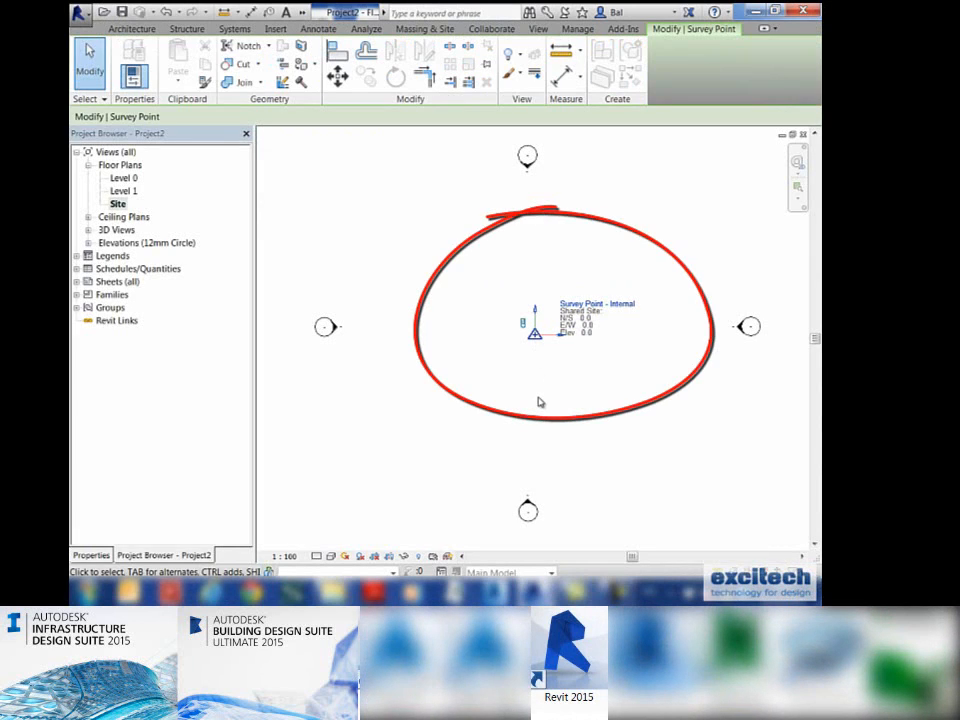
{"action": "key", "text": "Escape"}
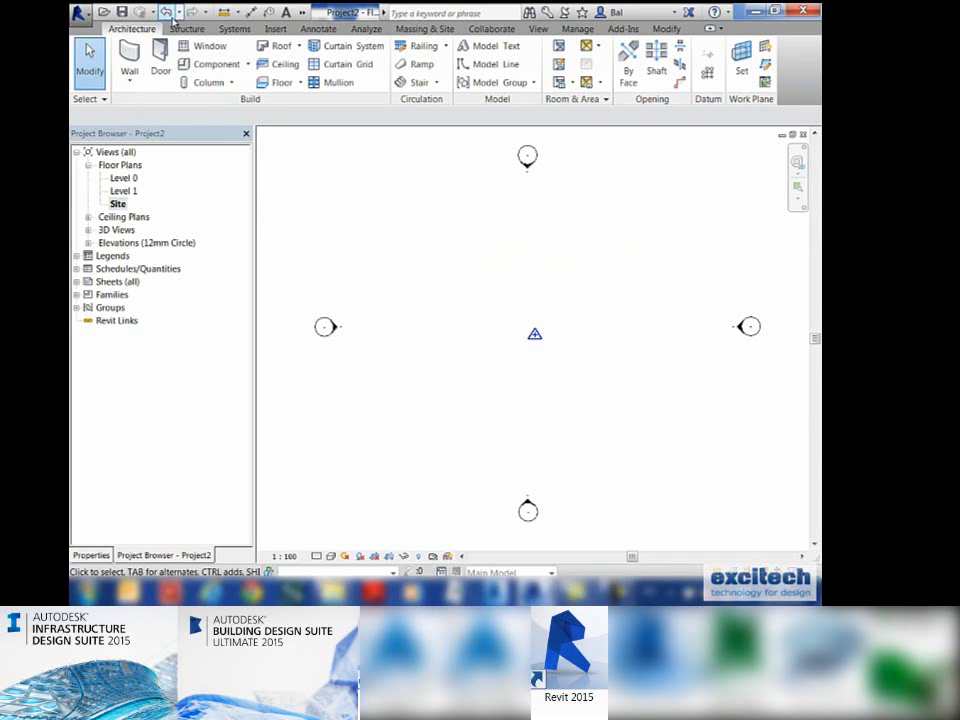
Link "Full SJ Map in DWG clipped to poly border.dwg" with import units meter and Auto - Center to Center positioning at Level 0.
{"action": "left_click", "coordinate": [276, 30]}
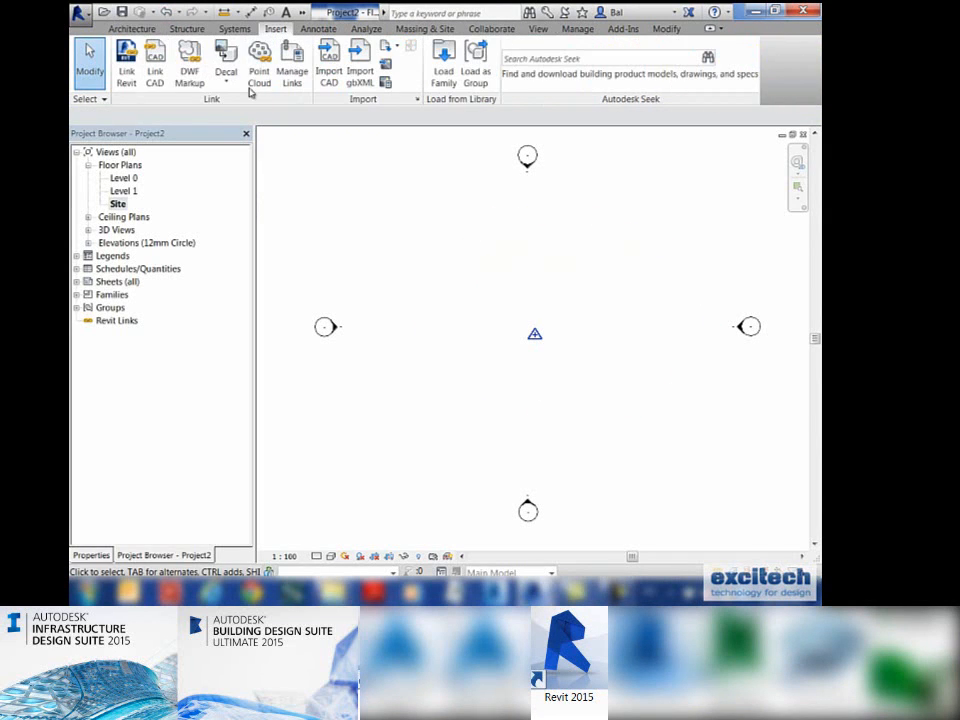
{"action": "left_click", "coordinate": [155, 80]}
{"action": "left_click", "coordinate": [414, 74]}
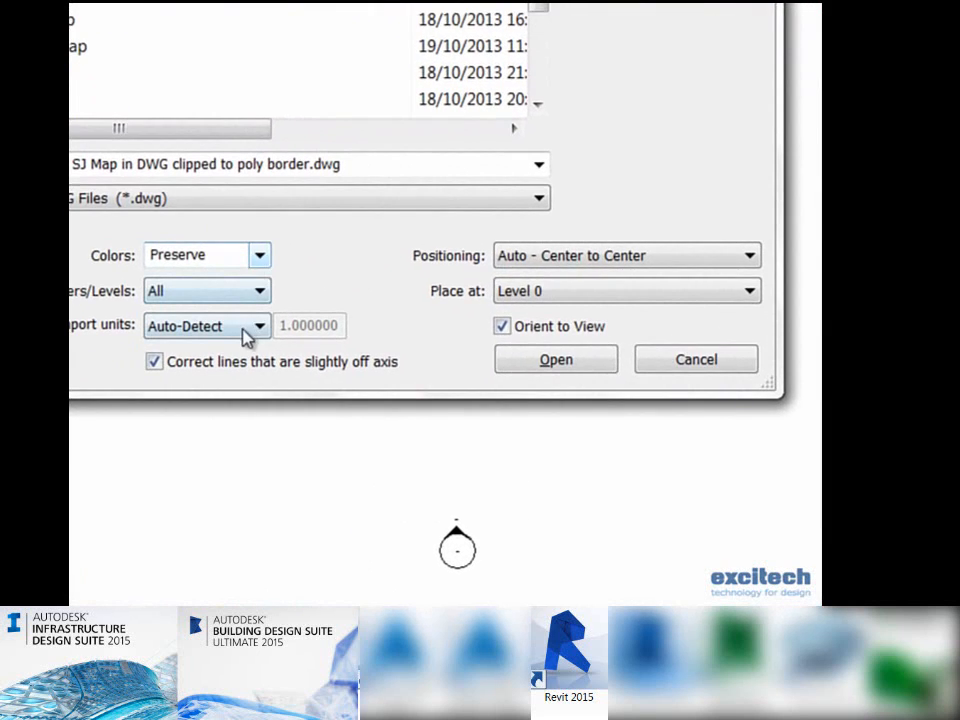
{"action": "left_click", "coordinate": [404, 393]}
{"action": "left_click", "coordinate": [195, 402]}
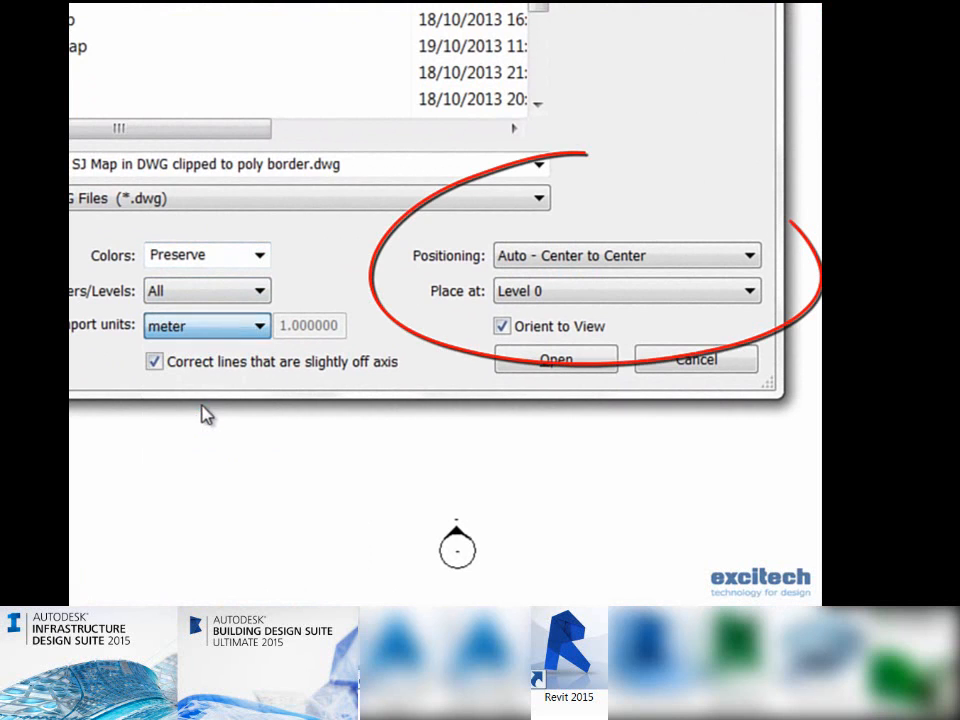
{"action": "left_click", "coordinate": [582, 262]}
{"action": "left_click", "coordinate": [580, 285]}
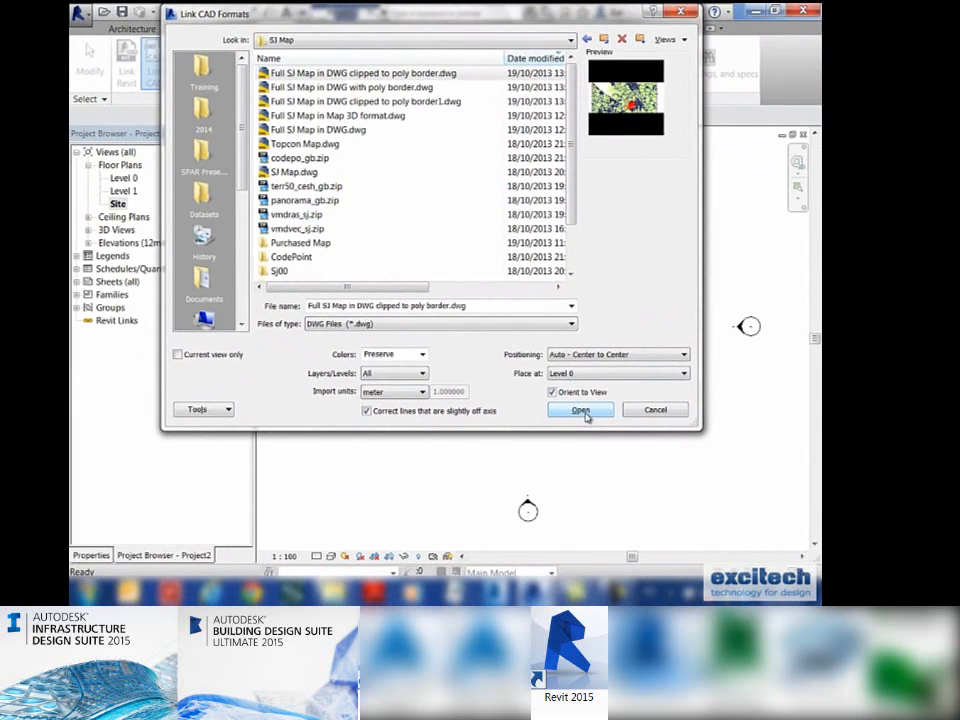
{"action": "left_click", "coordinate": [581, 411]}
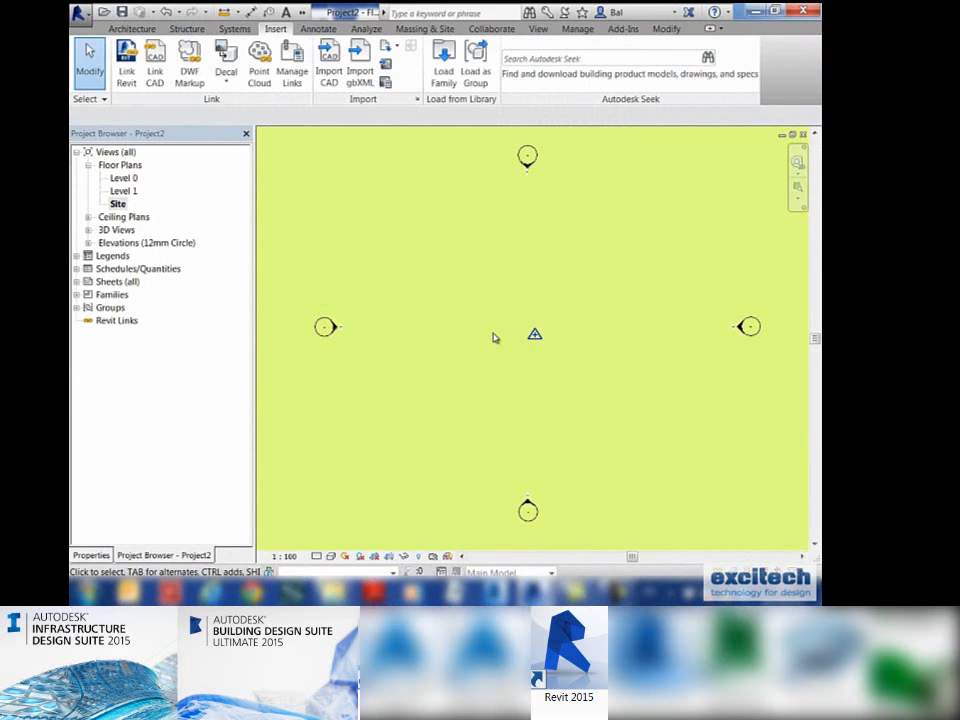
Examine the extents of the linked map in the Site plan and the spot coordinates at the survey point.
{"action": "scroll", "coordinate": [508, 330], "scroll_direction": "down", "scroll_amount": 6}
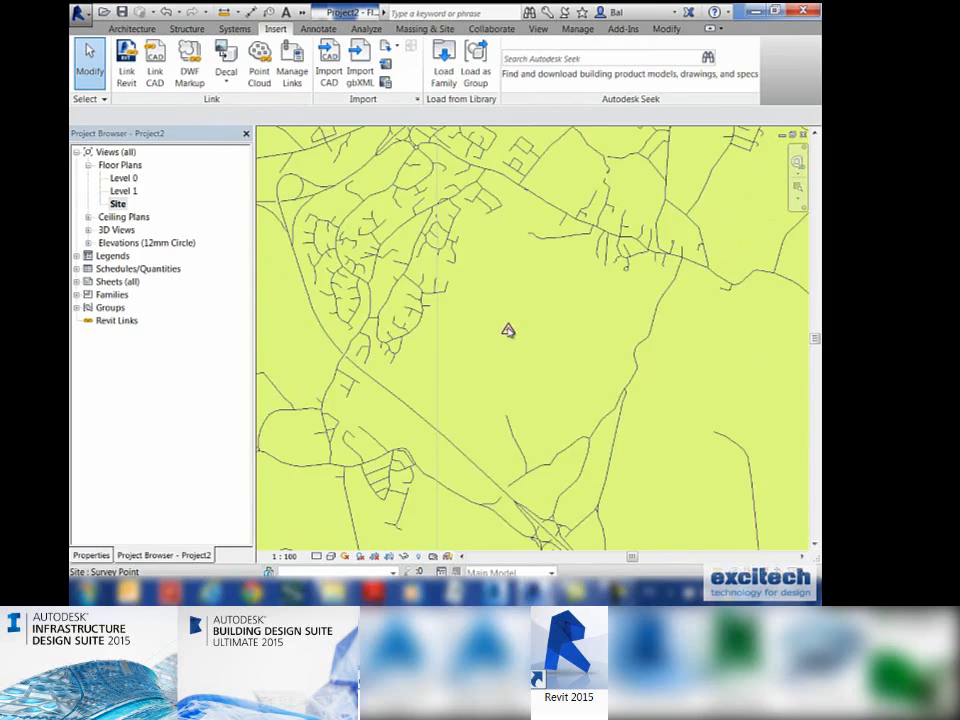
{"action": "scroll", "coordinate": [508, 288], "scroll_direction": "down", "scroll_amount": 3}
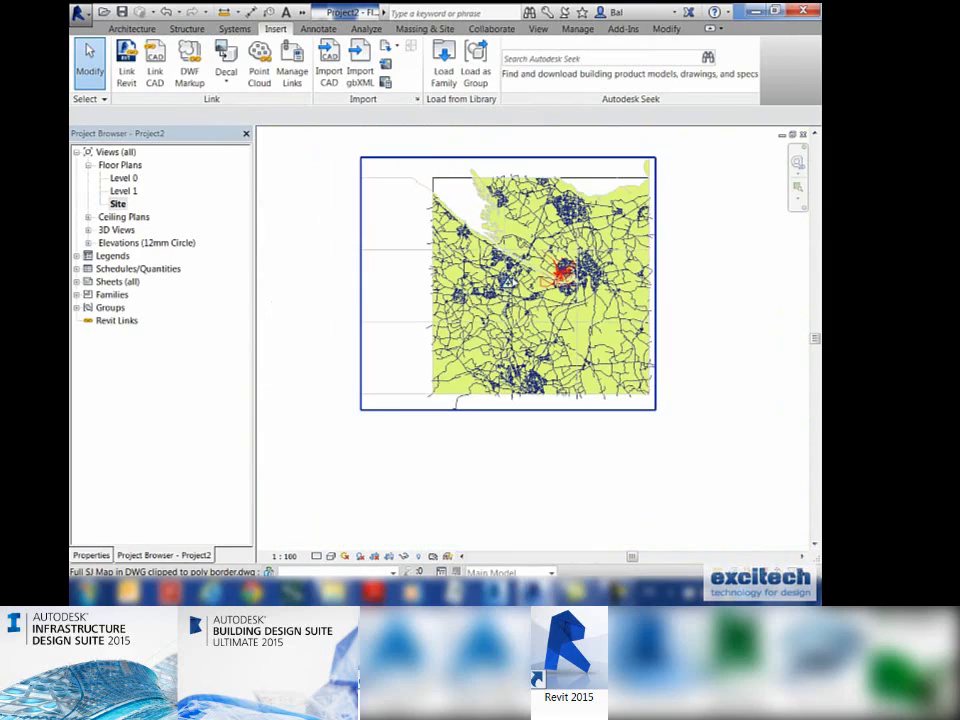
{"action": "scroll", "coordinate": [566, 285], "scroll_direction": "up", "scroll_amount": 3}
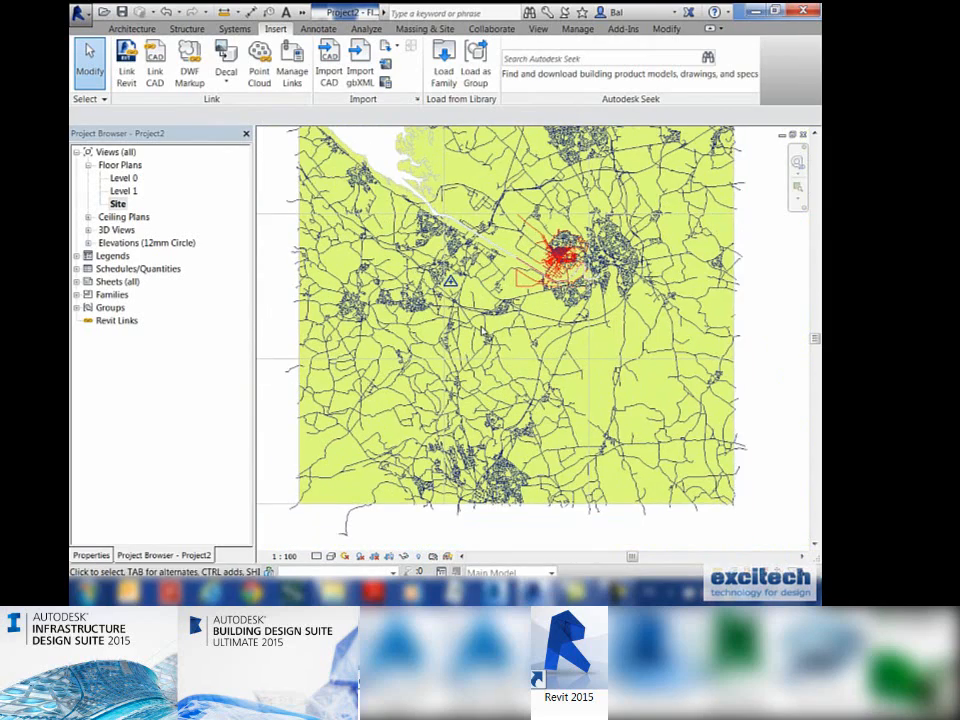
{"action": "middle_click_drag", "start_coordinate": [349, 235], "coordinate": [376, 261]}
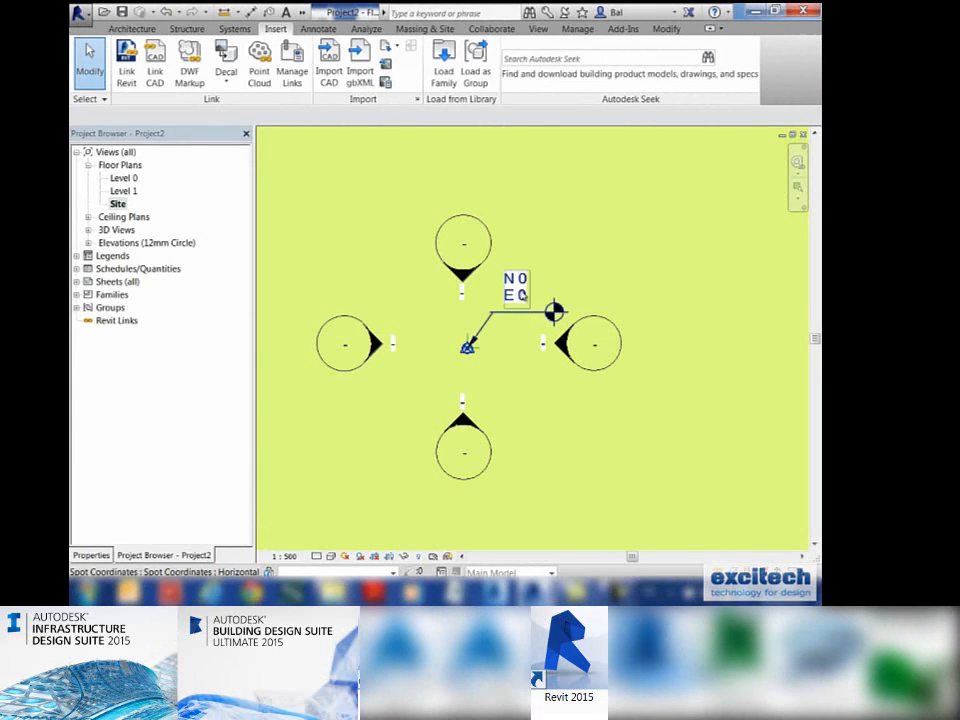
{"action": "scroll", "coordinate": [547, 305], "scroll_direction": "down", "scroll_amount": 2}
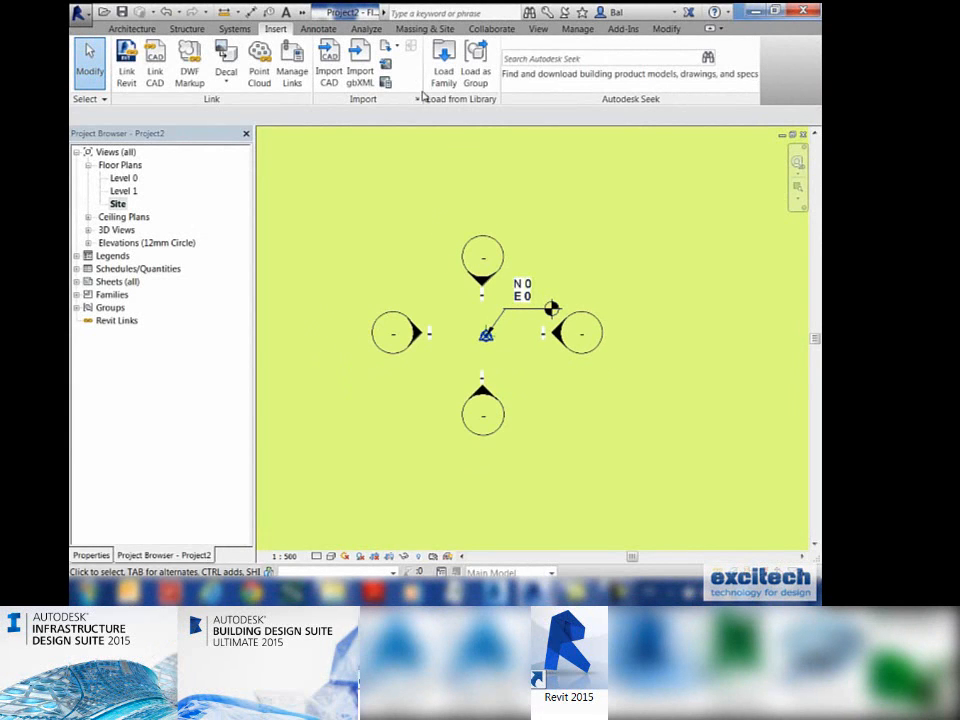
Acquire the project's shared coordinates from the linked DWG site map.
{"action": "scroll", "coordinate": [445, 303], "scroll_direction": "down", "scroll_amount": 6}
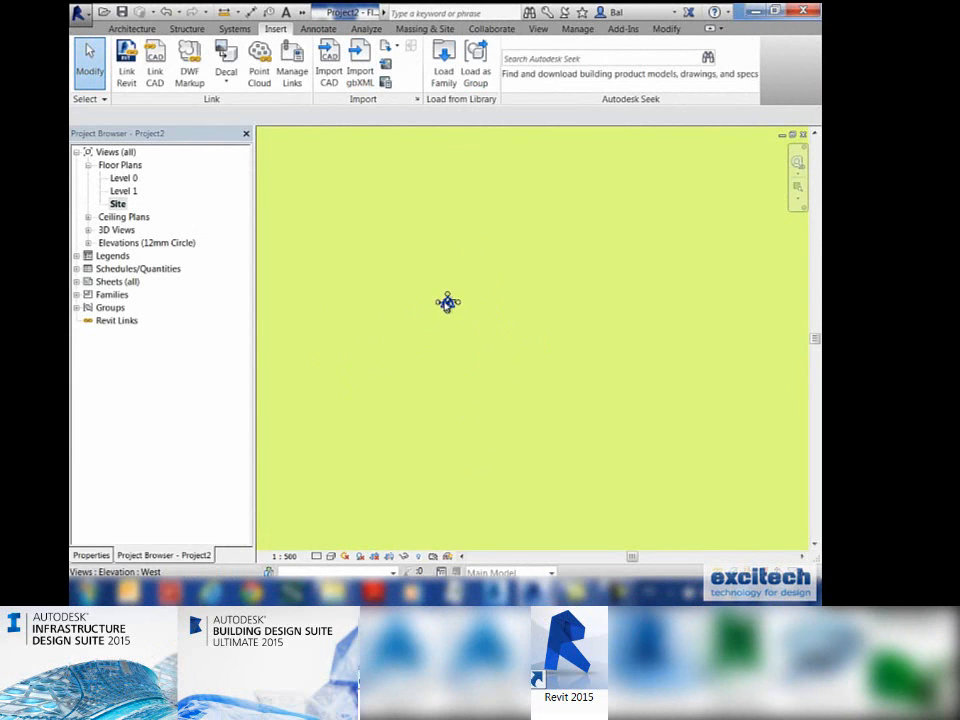
{"action": "scroll", "coordinate": [446, 307], "scroll_direction": "down", "scroll_amount": 6}
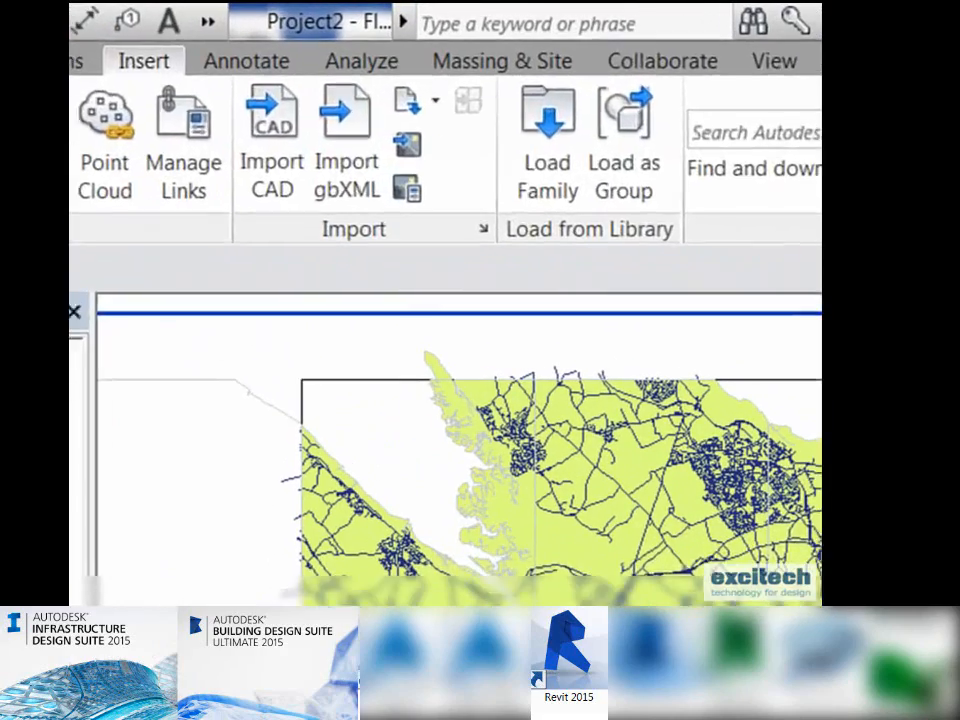
{"action": "left_click", "coordinate": [302, 157]}
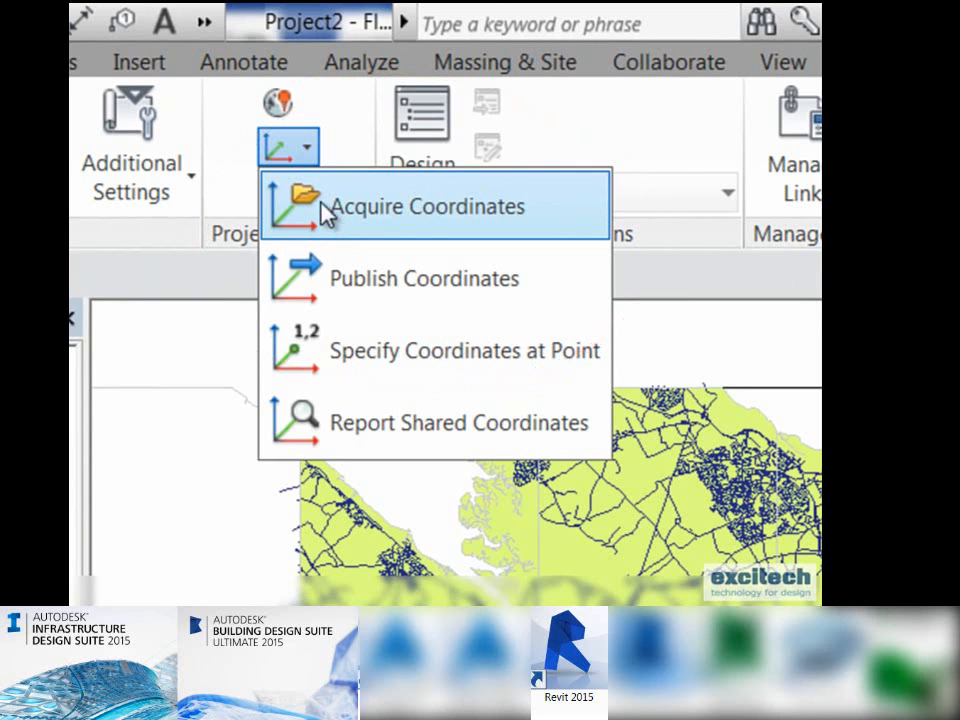
{"action": "left_click", "coordinate": [330, 212]}
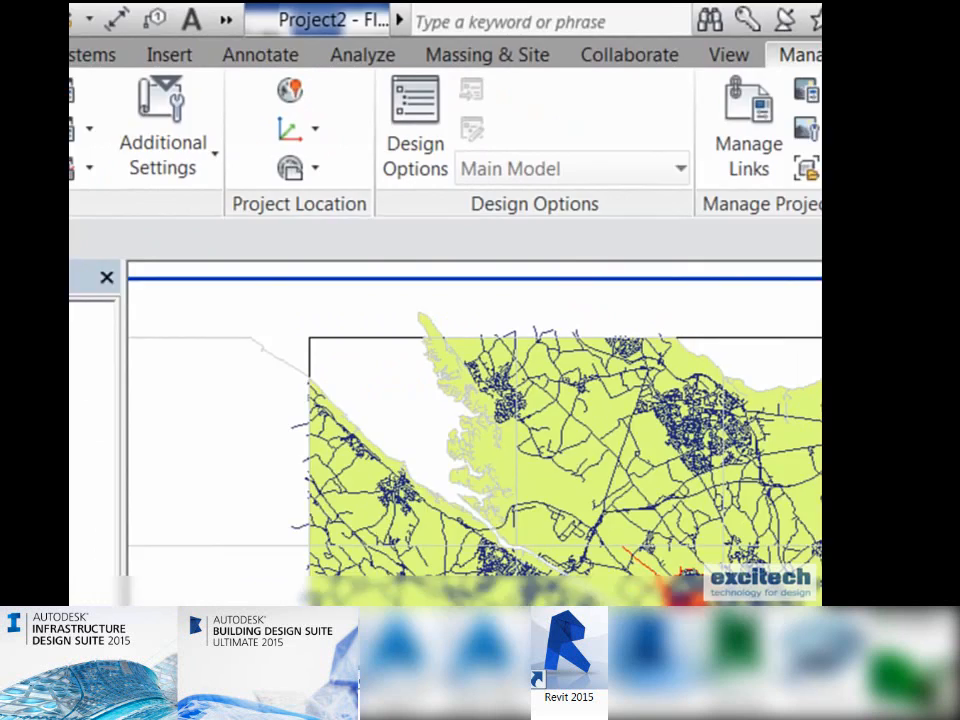
Examine the survey point's position relative to the linked map and the spot coordinates at the project base point.
{"action": "scroll", "coordinate": [484, 270], "scroll_direction": "down", "scroll_amount": 8}
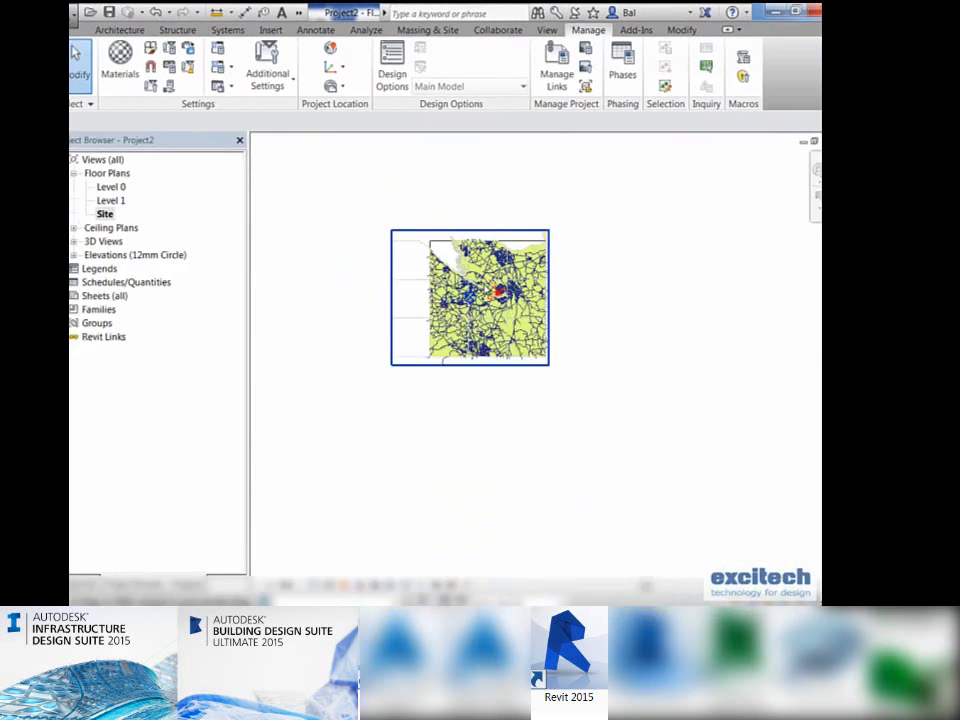
{"action": "scroll", "coordinate": [470, 270], "scroll_direction": "down", "scroll_amount": 3}
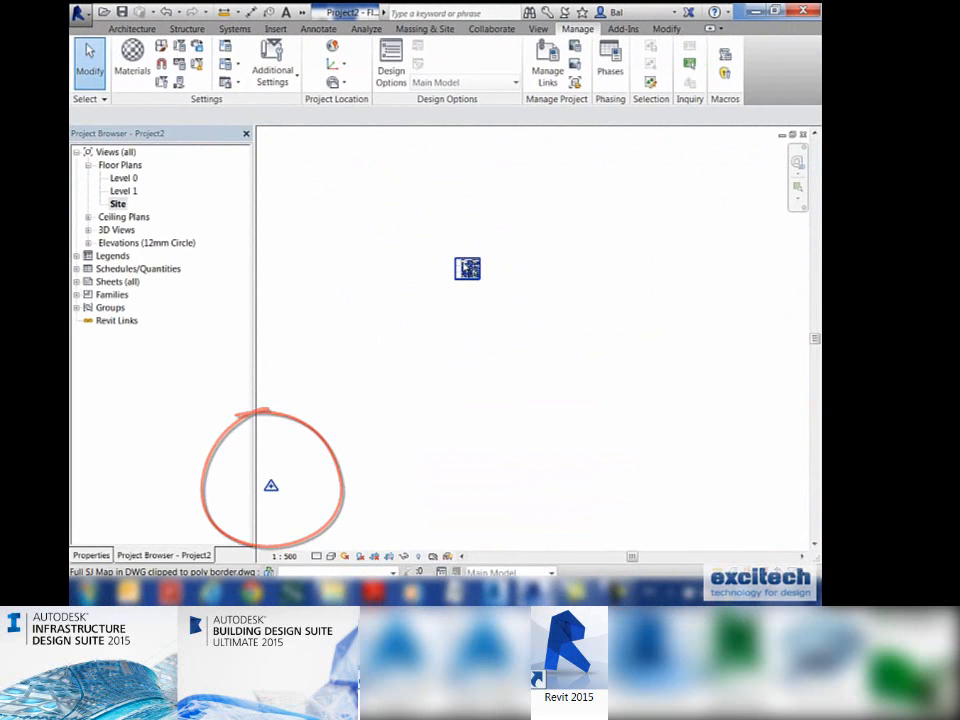
{"action": "scroll", "coordinate": [465, 270], "scroll_direction": "up", "scroll_amount": 3}
{"action": "scroll", "coordinate": [470, 250], "scroll_direction": "up", "scroll_amount": 10}
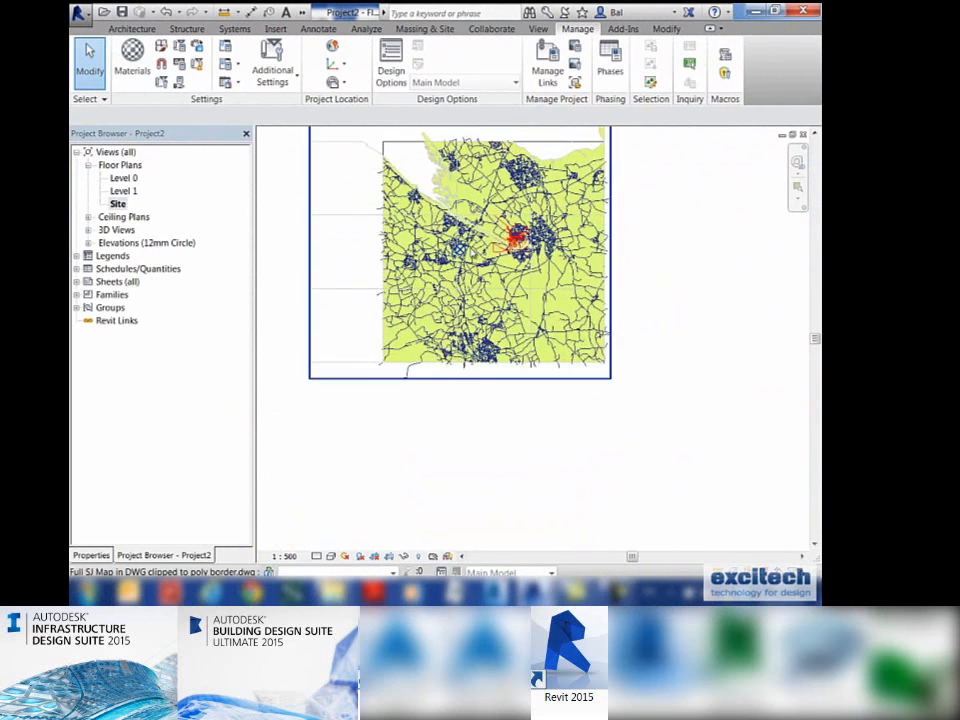
{"action": "scroll", "coordinate": [477, 257], "scroll_direction": "up", "scroll_amount": 8}
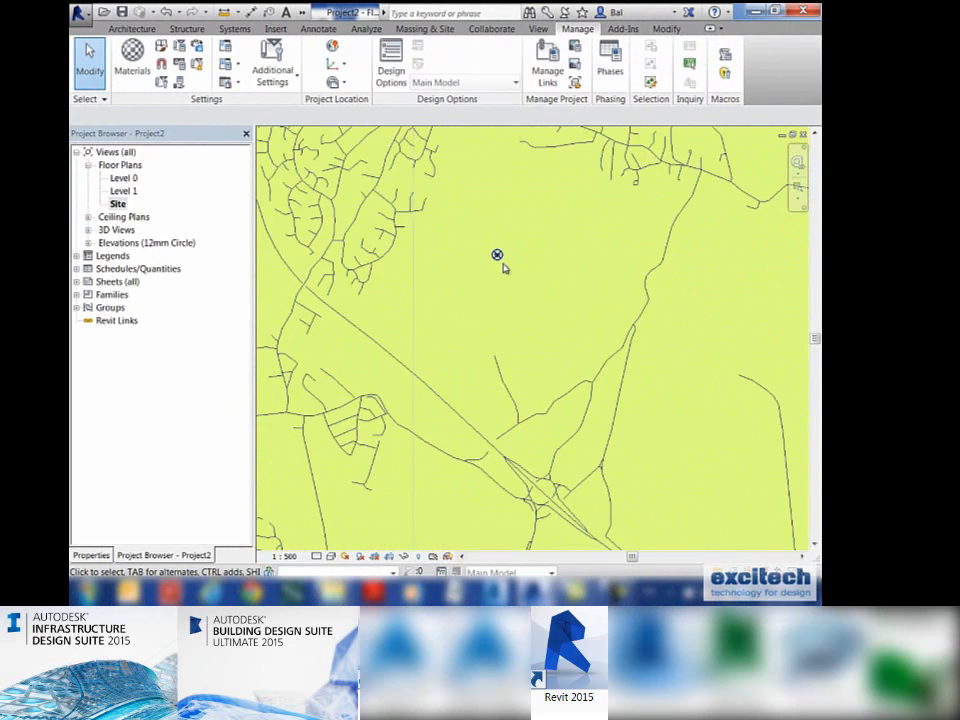
{"action": "scroll", "coordinate": [495, 230], "scroll_direction": "up", "scroll_amount": 6}
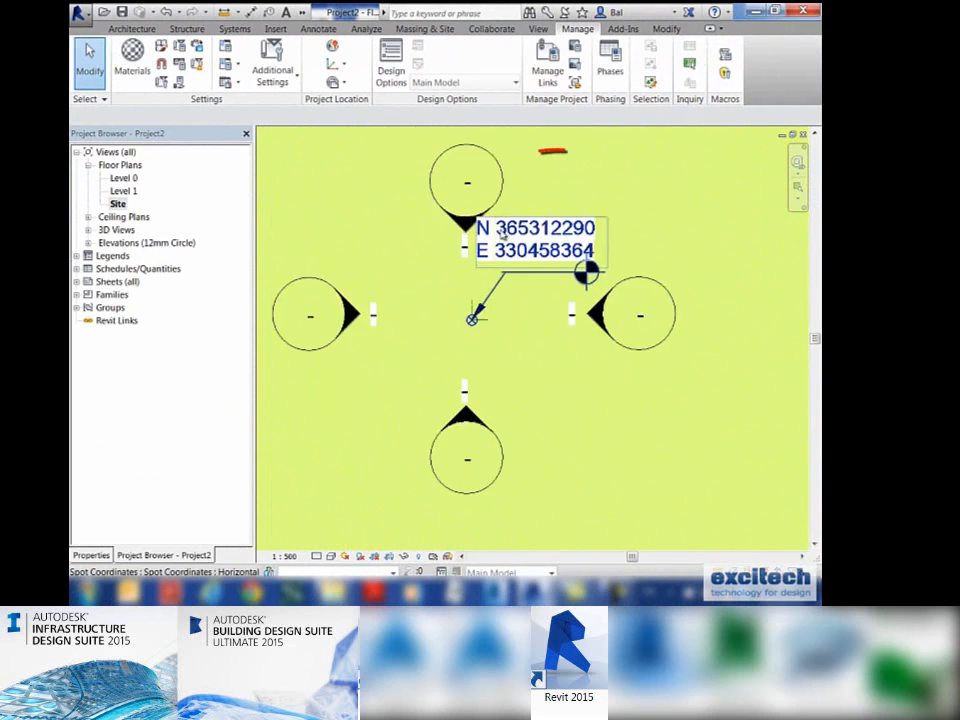
{"action": "mouse_move", "coordinate": [446, 315]}
{"action": "middle_mouse_down"}
{"action": "mouse_move", "coordinate": [474, 302]}
{"action": "mouse_move", "coordinate": [471, 287]}
{"action": "middle_mouse_up"}
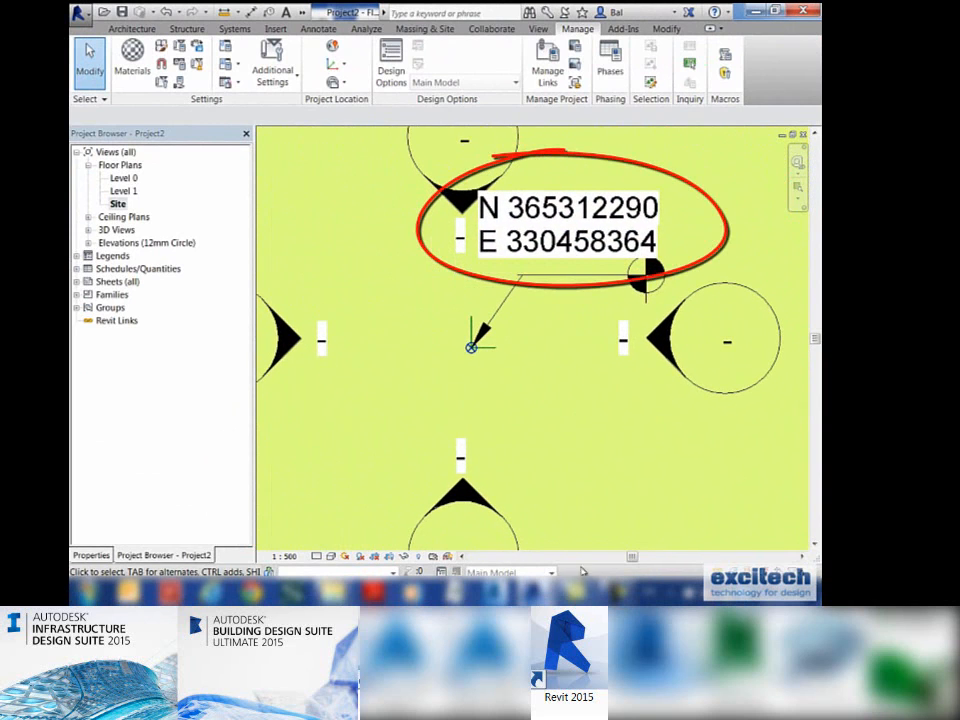
{"action": "scroll", "coordinate": [380, 410], "scroll_direction": "down", "scroll_amount": 4}
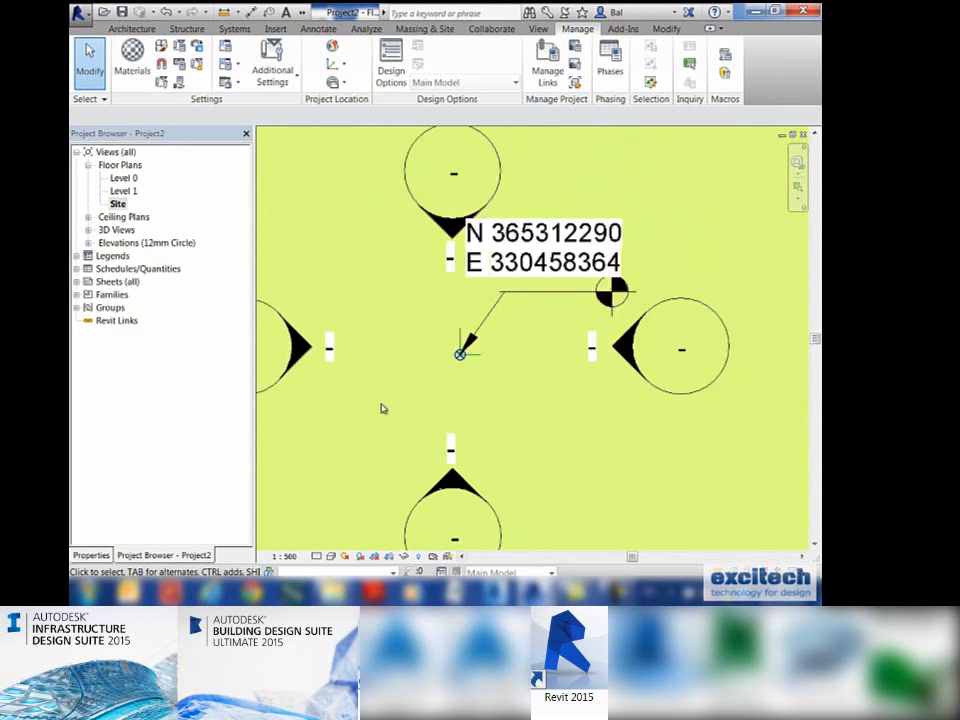
Link the point cloud "High Res.rcp" into the Site plan with Auto - By Shared Coordinates positioning.
{"action": "scroll", "coordinate": [380, 425], "scroll_direction": "down", "scroll_amount": 3}
{"action": "scroll", "coordinate": [380, 425], "scroll_direction": "down", "scroll_amount": 6}
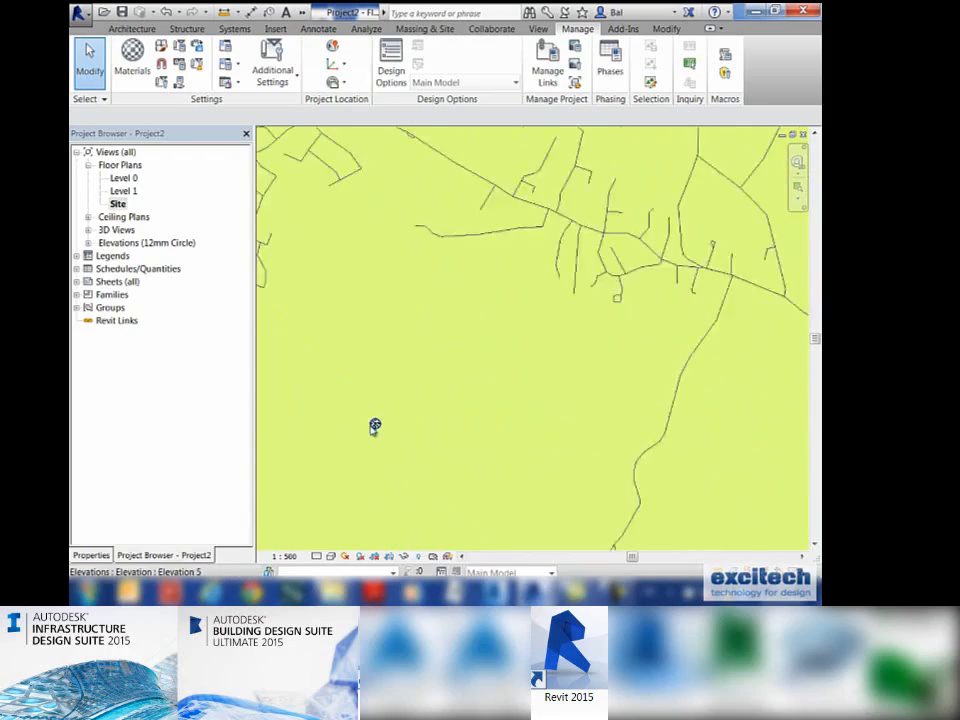
{"action": "scroll", "coordinate": [470, 405], "scroll_direction": "up", "scroll_amount": 8}
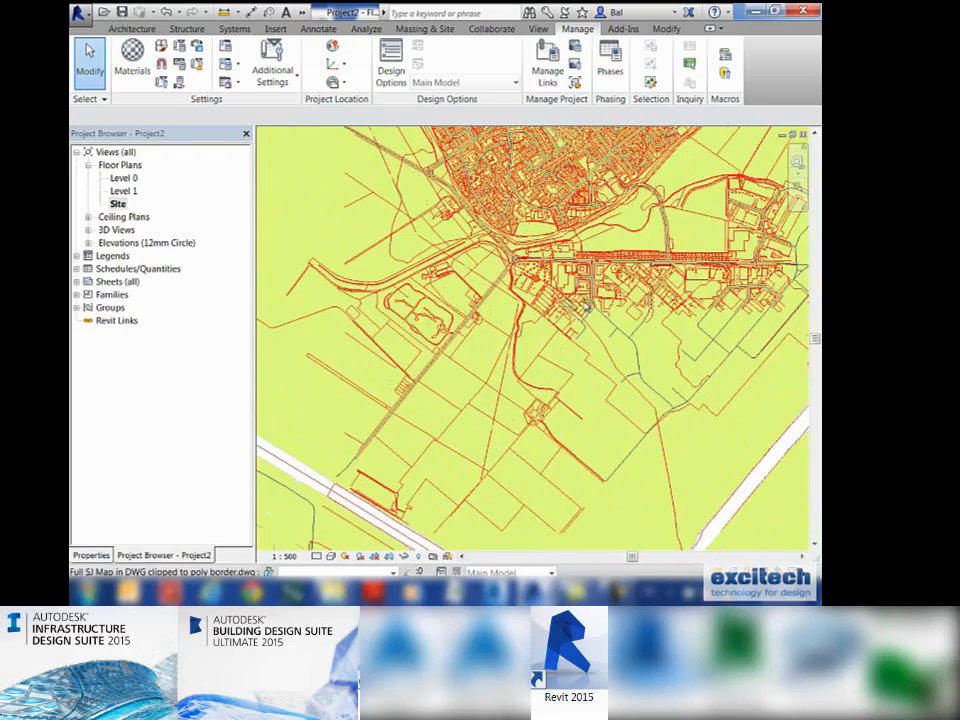
{"action": "scroll", "coordinate": [587, 307], "scroll_direction": "up", "scroll_amount": 6}
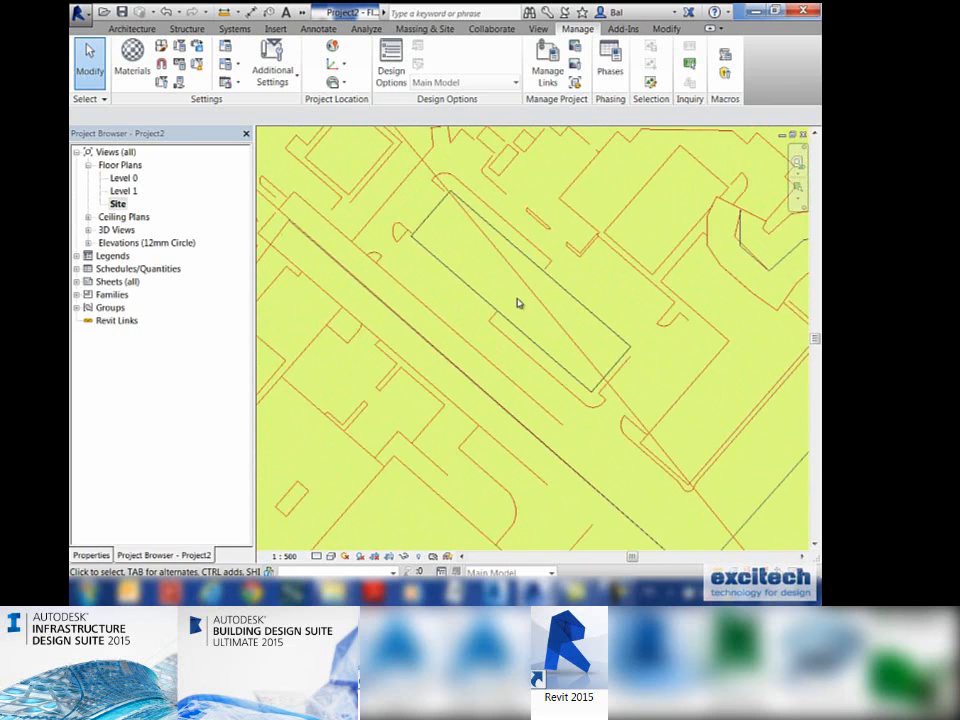
{"action": "middle_click_drag", "start_coordinate": [518, 303], "coordinate": [501, 358]}
{"action": "left_click", "coordinate": [274, 29]}
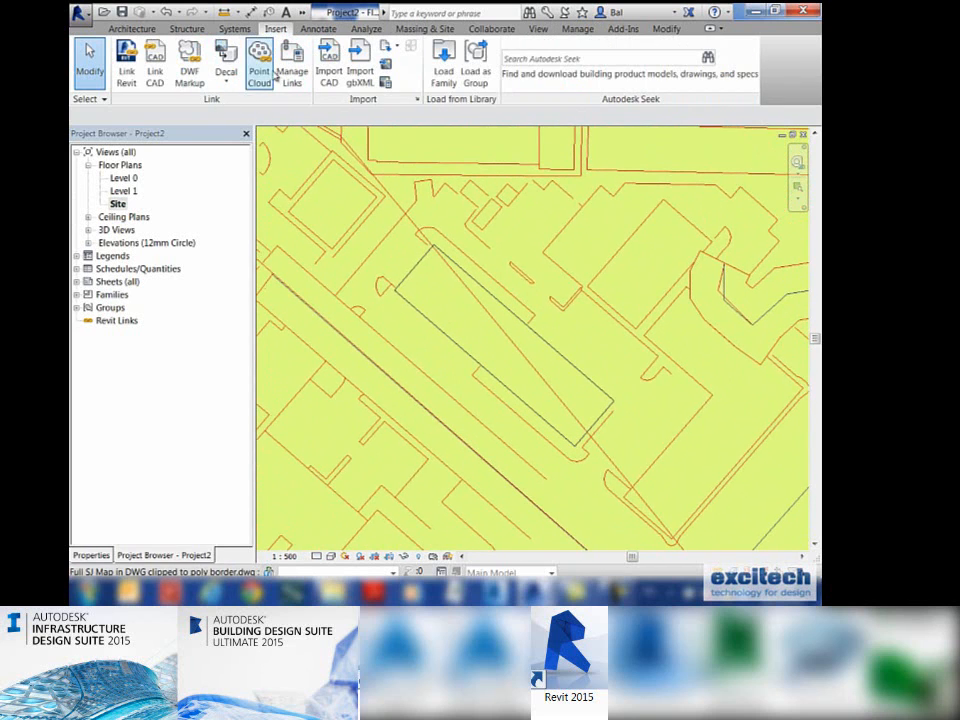
{"action": "left_click", "coordinate": [264, 66]}
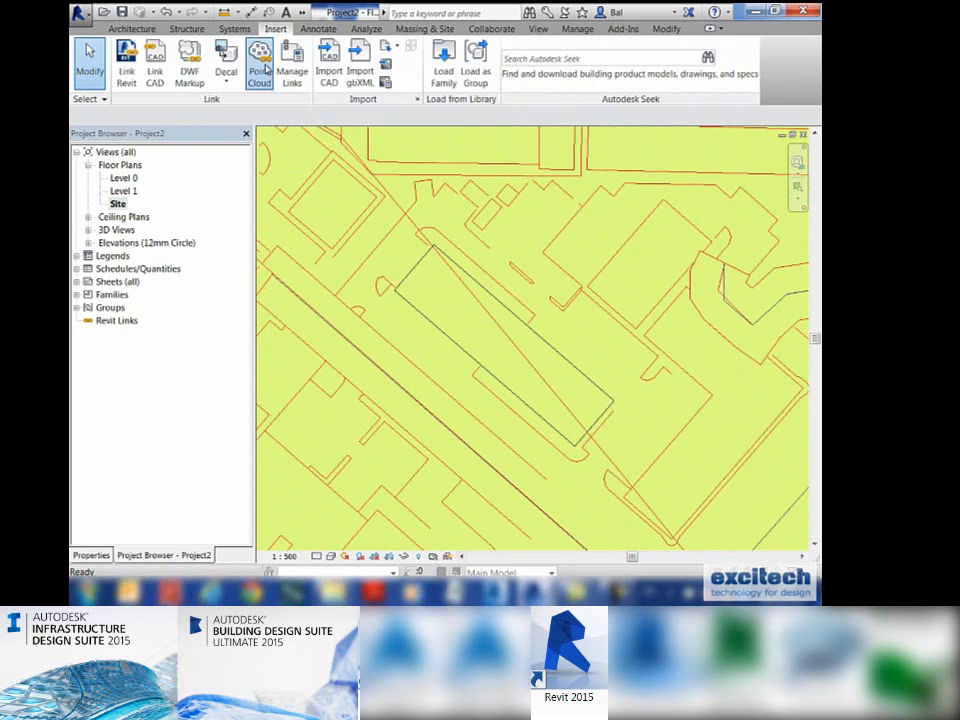
{"action": "left_click", "coordinate": [221, 105]}
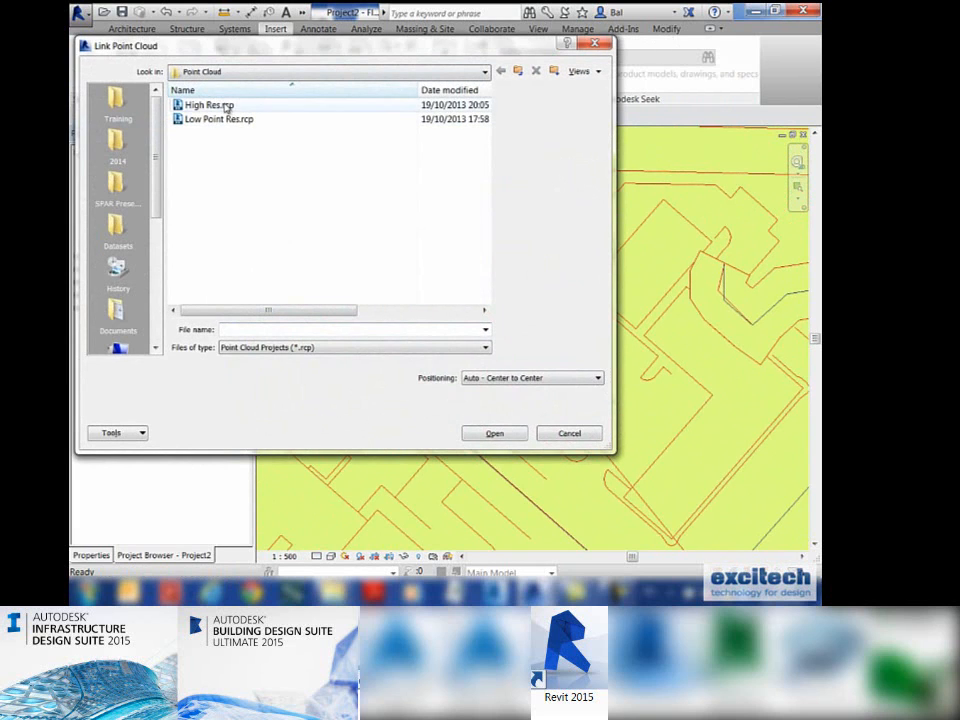
{"action": "left_click", "coordinate": [501, 330]}
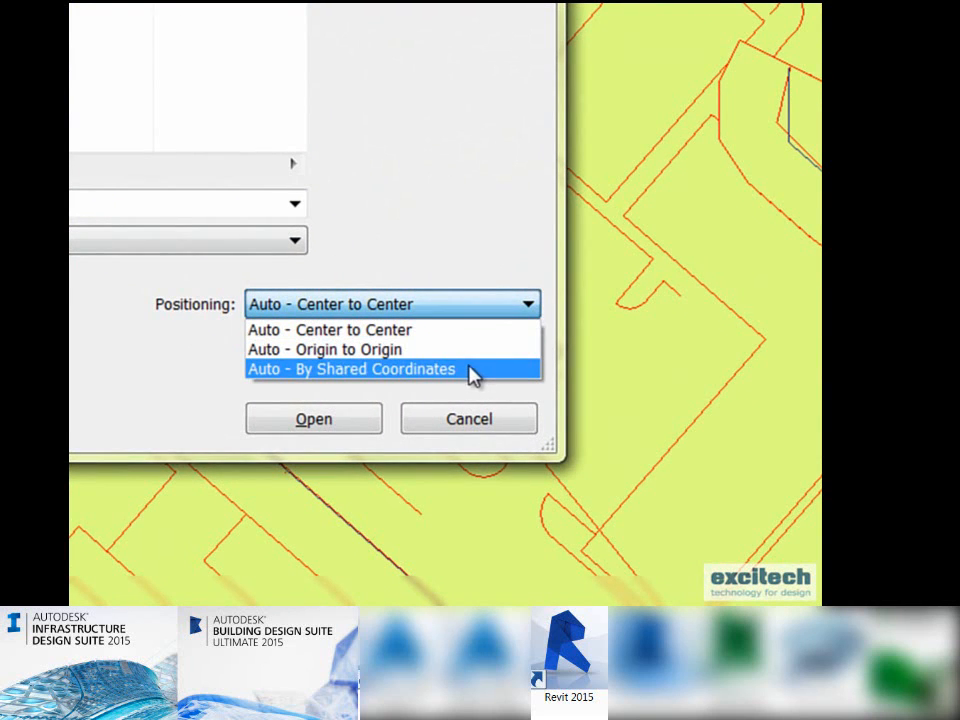
{"action": "left_click", "coordinate": [468, 368]}
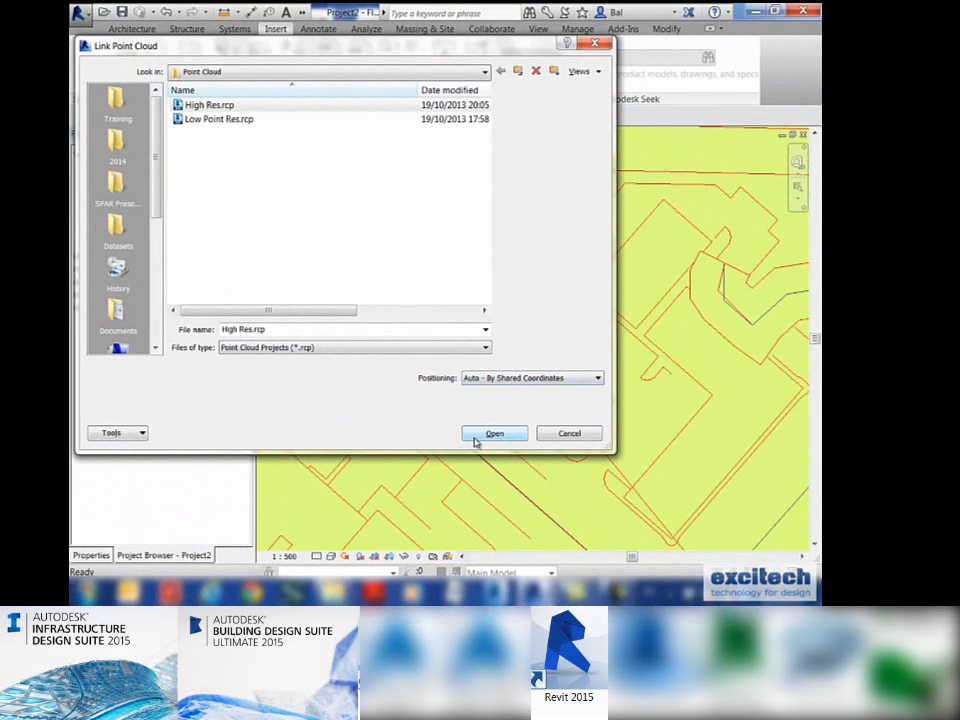
{"action": "left_click", "coordinate": [476, 436]}
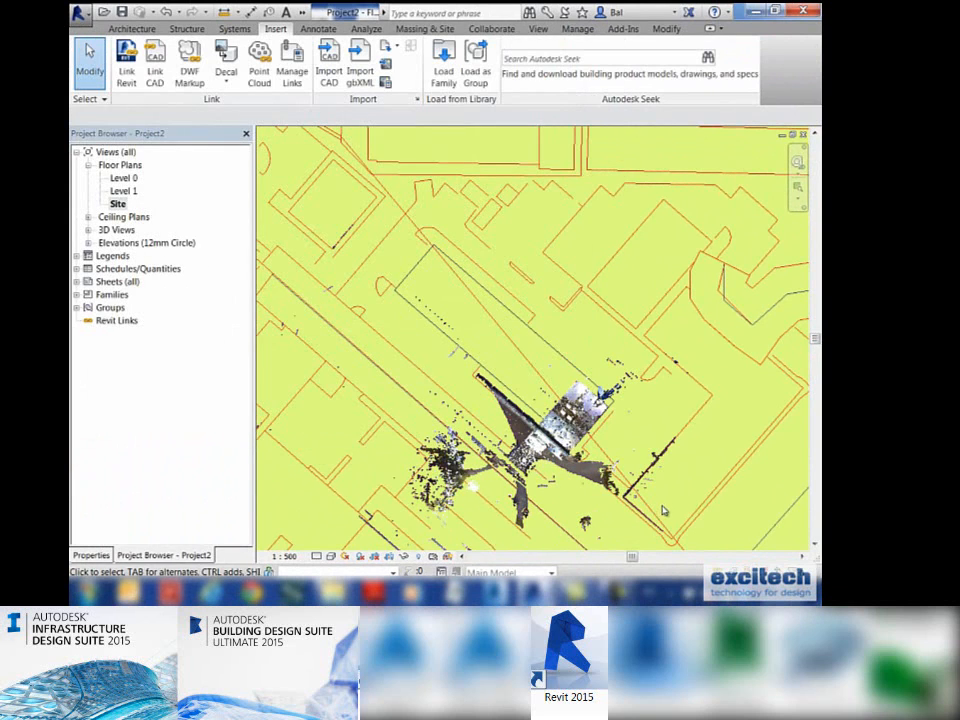
{"action": "middle_click_drag", "start_coordinate": [663, 511], "coordinate": [696, 418]}
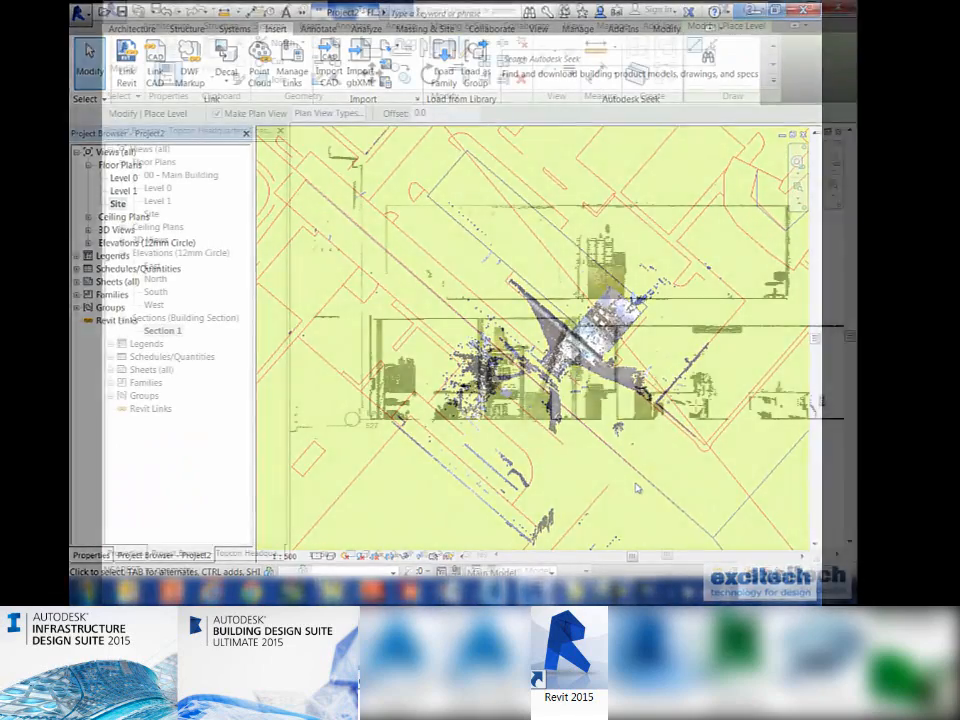
Finish the level along the scanned lower floor in Section 1, extend its head outward beyond the crop boundary, and name it "Main Floor".
{"action": "middle_click_drag", "start_coordinate": [598, 545], "coordinate": [509, 458]}
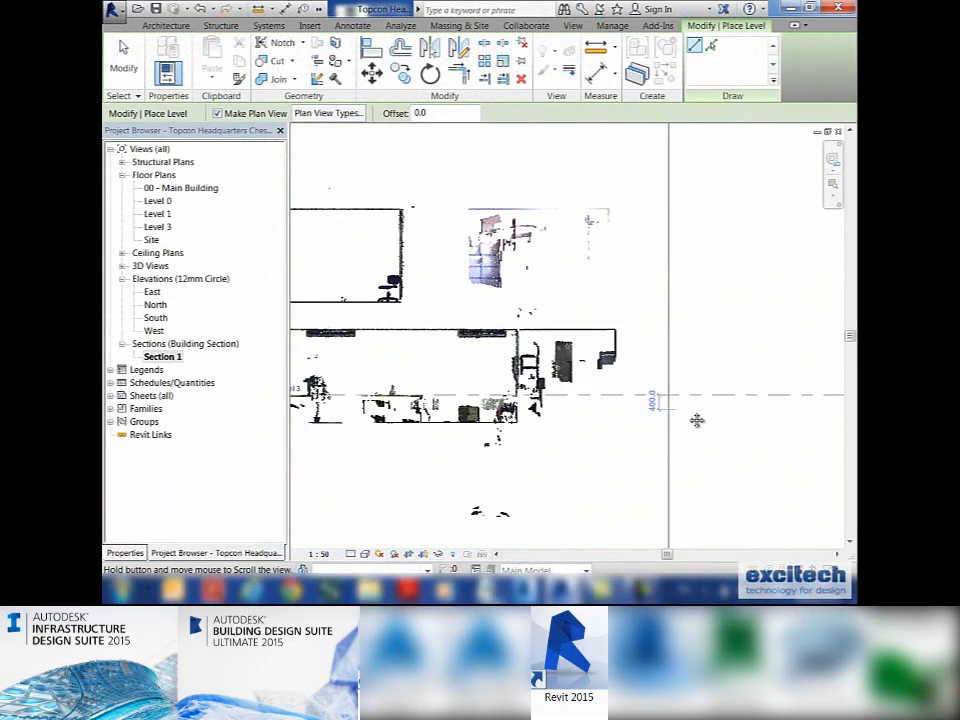
{"action": "scroll", "coordinate": [836, 428], "scroll_direction": "up", "scroll_amount": 2}
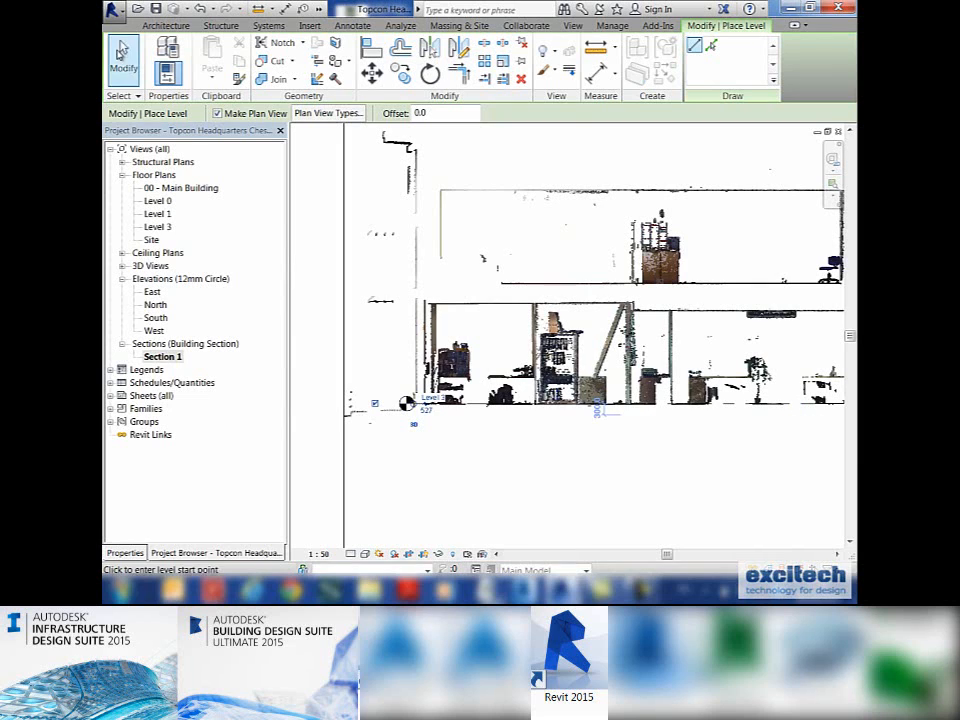
{"action": "left_click", "coordinate": [124, 55]}
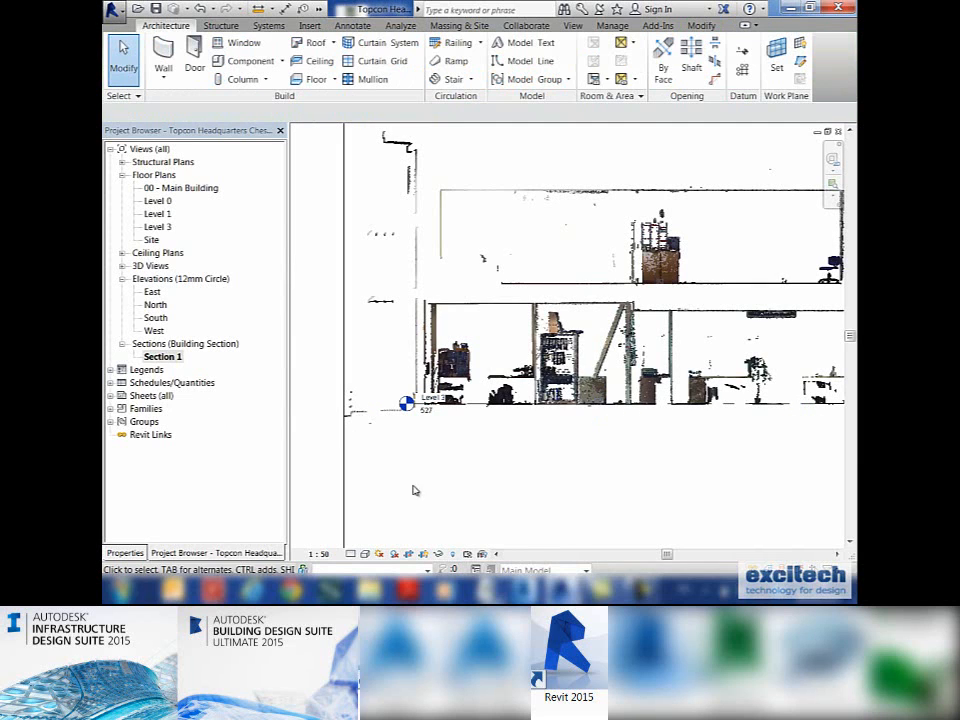
{"action": "left_click", "coordinate": [475, 406]}
{"action": "left_click_drag", "start_coordinate": [411, 404], "coordinate": [294, 404]}
{"action": "scroll", "coordinate": [294, 404], "scroll_direction": "down", "scroll_amount": 1}
{"action": "middle_click_drag", "start_coordinate": [294, 410], "coordinate": [396, 409]}
{"action": "left_click", "coordinate": [424, 387]}
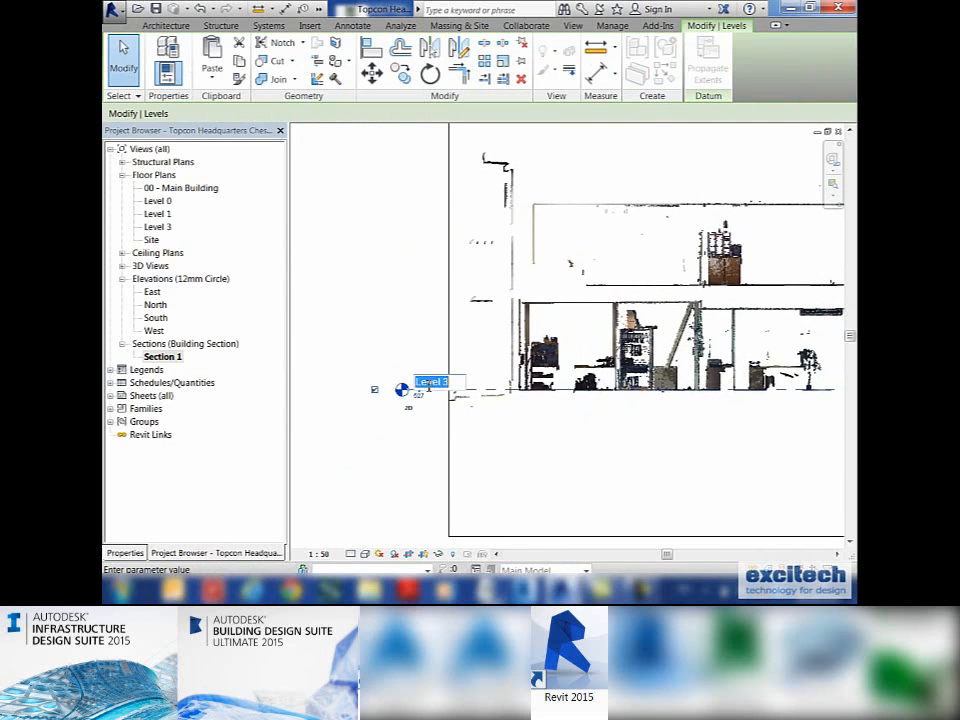
{"action": "type", "text": "Main Floor"}
{"action": "key", "text": "Return"}
Draw a level along the scanned upper floor in Section 1, extend its head outward, and name it "First Floor".
{"action": "left_click", "coordinate": [742, 50]}
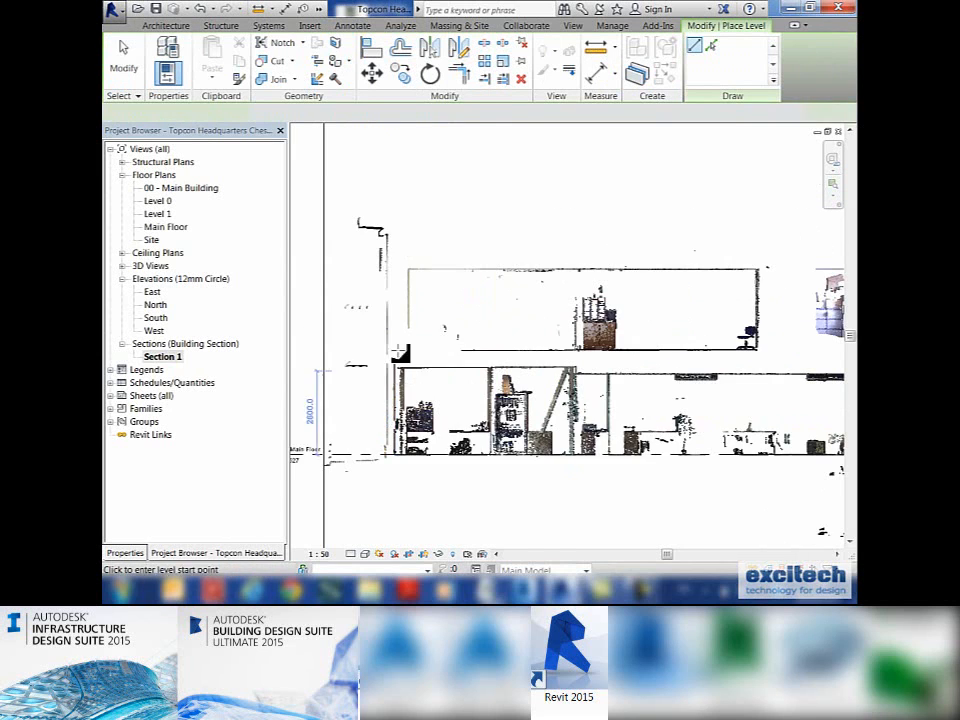
{"action": "left_click", "coordinate": [464, 347]}
{"action": "middle_click_drag", "start_coordinate": [770, 350], "coordinate": [466, 367]}
{"action": "left_click", "coordinate": [676, 366]}
{"action": "key", "text": "Escape"}
{"action": "key", "text": "Escape"}
{"action": "left_click", "coordinate": [718, 346]}
{"action": "left_click_drag", "start_coordinate": [652, 345], "coordinate": [474, 345]}
{"action": "left_click", "coordinate": [491, 338]}
{"action": "type", "text": "First Floor"}
{"action": "key", "text": "Return"}
{"action": "middle_click_drag", "start_coordinate": [634, 324], "coordinate": [516, 405]}
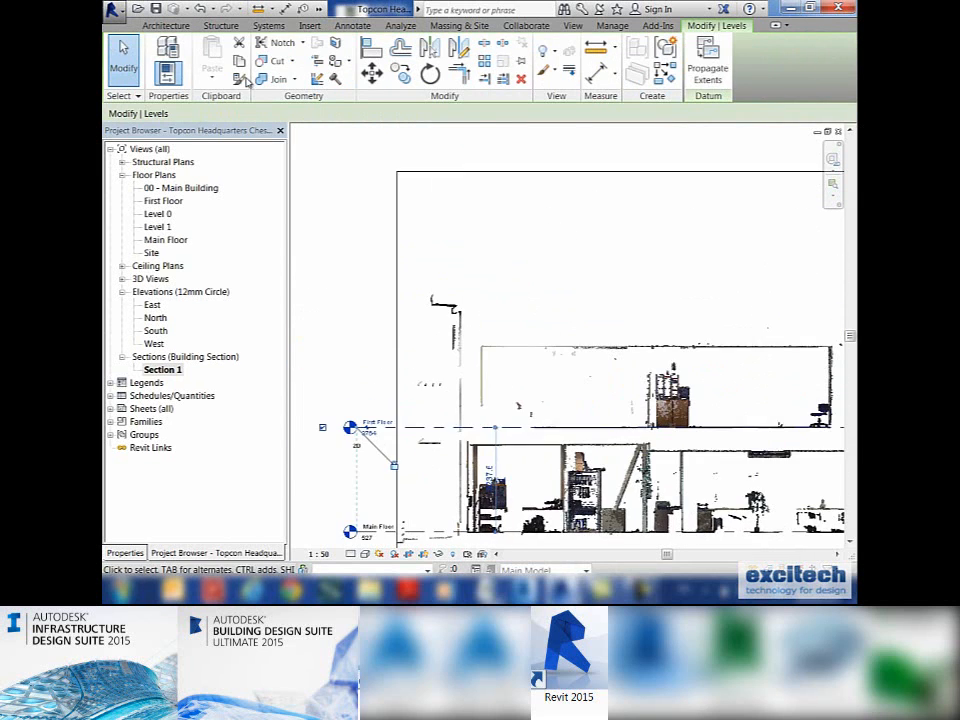
Draw a level along the scanned upper-storey ceiling line, extend its head outward, and name it "Roof Level".
{"action": "left_click", "coordinate": [742, 50]}
{"action": "left_click", "coordinate": [484, 347]}
{"action": "middle_click_drag", "start_coordinate": [451, 422], "coordinate": [820, 392]}
{"action": "left_click_drag", "start_coordinate": [422, 343], "coordinate": [304, 343]}
{"action": "left_click", "coordinate": [332, 337]}
{"action": "type", "text": "Roof Level"}
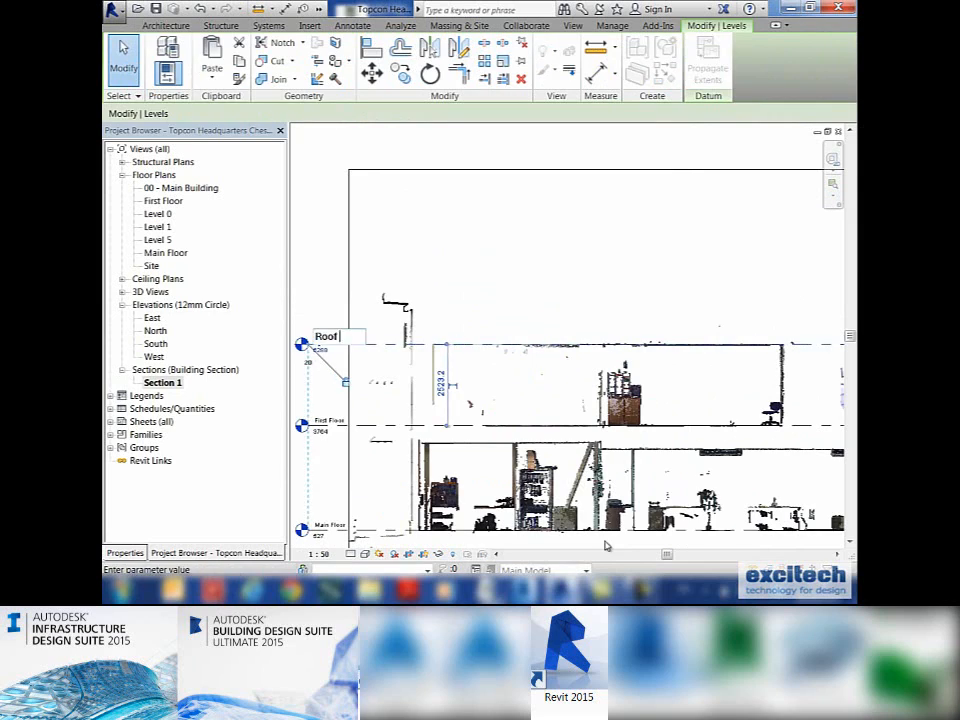
{"action": "key", "text": "Return"}
Draw an intermediate level about 1500 mm above Main Floor and name it "Main Mid".
{"action": "middle_click_drag", "start_coordinate": [606, 476], "coordinate": [606, 392]}
{"action": "left_click", "coordinate": [742, 48]}
{"action": "left_click", "coordinate": [355, 398]}
{"action": "left_click", "coordinate": [737, 408]}
{"action": "left_click", "coordinate": [447, 375]}
{"action": "type", "text": "Main Mid"}
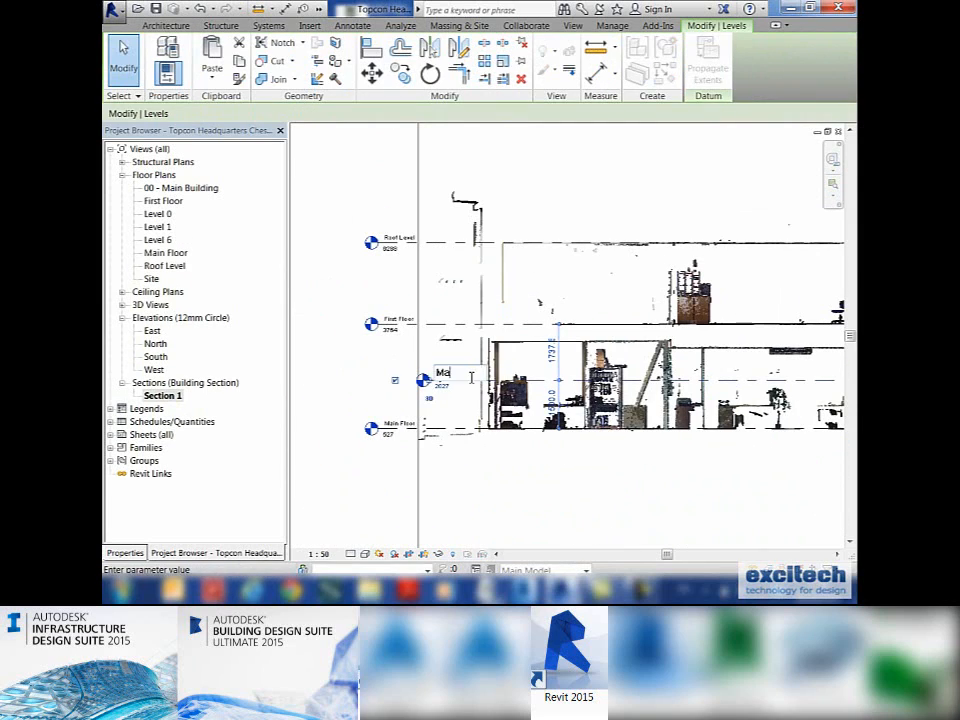
{"action": "key", "text": "Return"}
Draw an intermediate level about 1200 mm above First Floor and name it "First - Mid".
{"action": "left_click", "coordinate": [538, 300]}
{"action": "left_click", "coordinate": [742, 48]}
{"action": "left_click", "coordinate": [422, 286]}
{"action": "left_click", "coordinate": [416, 275]}
{"action": "type", "text": "F"}
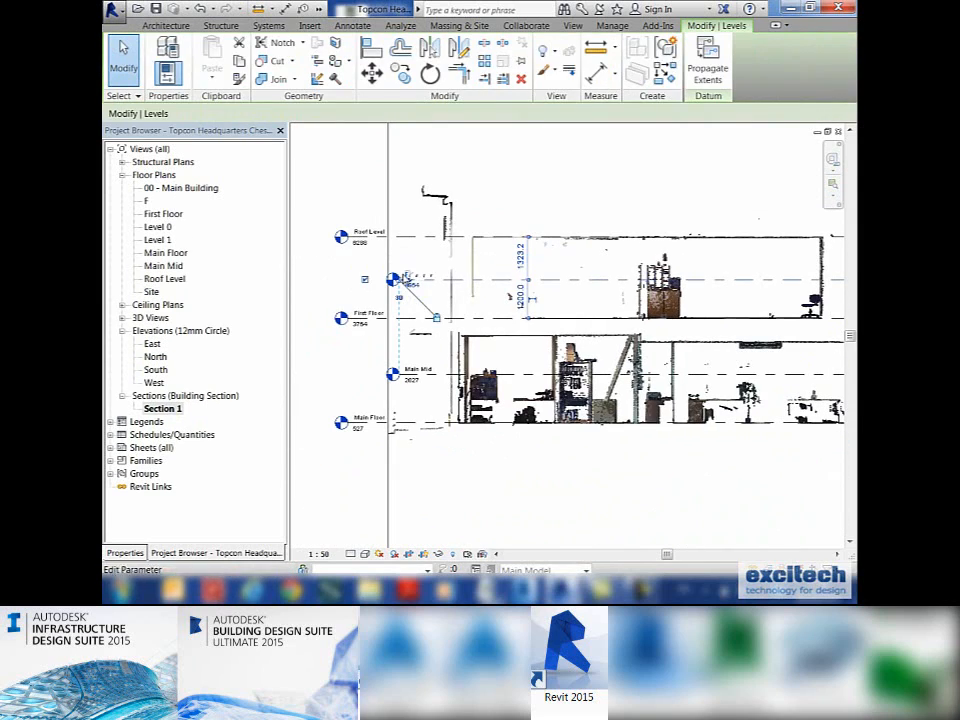
{"action": "type", "text": "First - Mid"}
{"action": "key", "text": "Return"}
Dimension the spacing between the First Floor and First - Mid levels in Section 1.
{"action": "middle_click_drag", "start_coordinate": [450, 300], "coordinate": [537, 300]}
{"action": "left_click", "coordinate": [285, 9]}
{"action": "left_click", "coordinate": [520, 318]}
{"action": "left_click", "coordinate": [520, 279]}
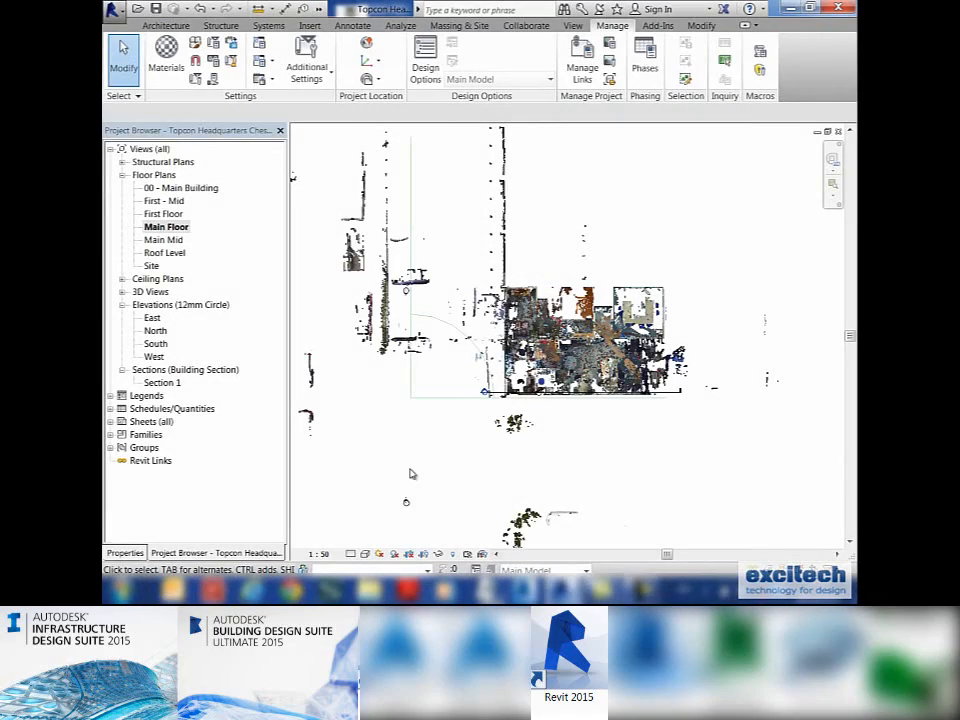
Turn on Crop View and Crop Region Visible for the Main Floor plan.
{"action": "left_click", "coordinate": [131, 554]}
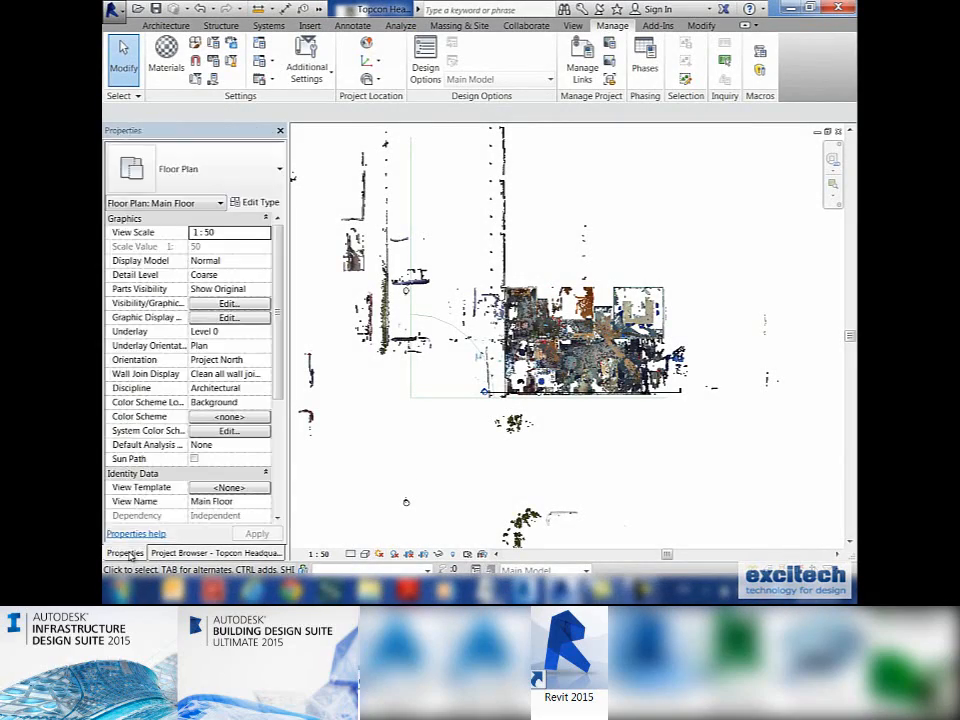
{"action": "left_click_drag", "start_coordinate": [274, 355], "coordinate": [273, 493]}
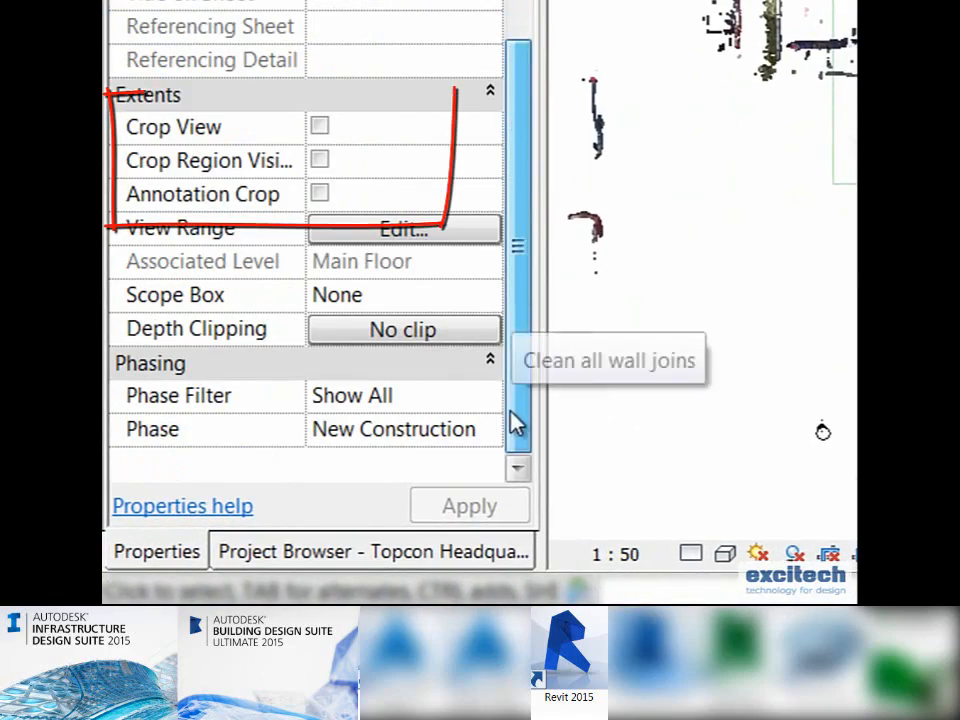
{"action": "left_click", "coordinate": [319, 126]}
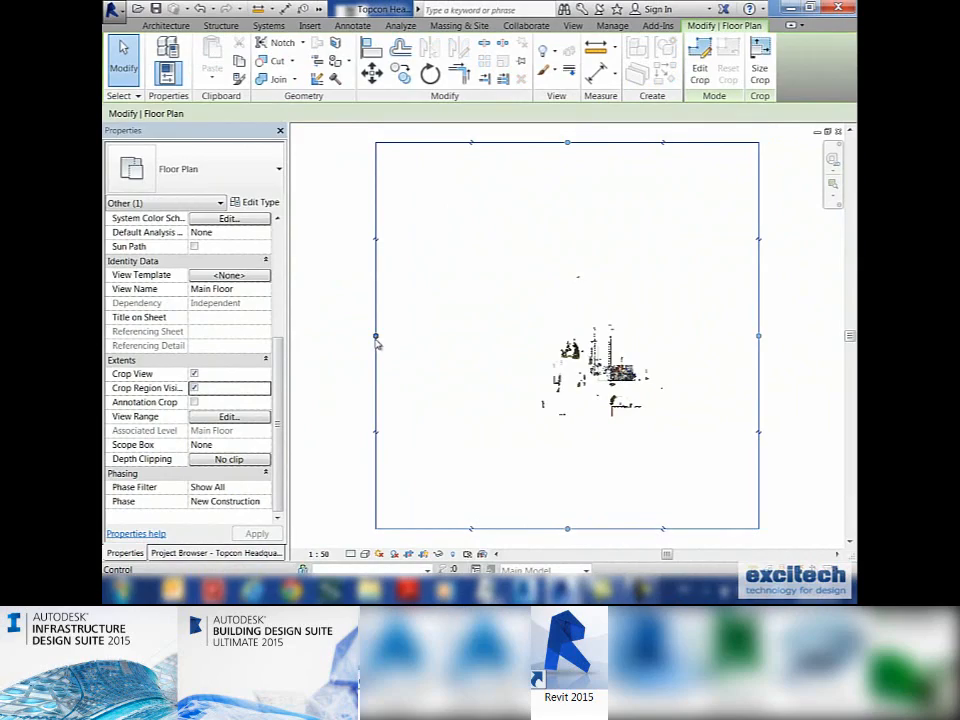
Shrink the Main Floor plan's crop region closely around the scanned building.
{"action": "left_click_drag", "start_coordinate": [377, 343], "coordinate": [606, 338]}
{"action": "left_click_drag", "start_coordinate": [682, 143], "coordinate": [682, 369]}
{"action": "left_click_drag", "start_coordinate": [759, 446], "coordinate": [635, 446]}
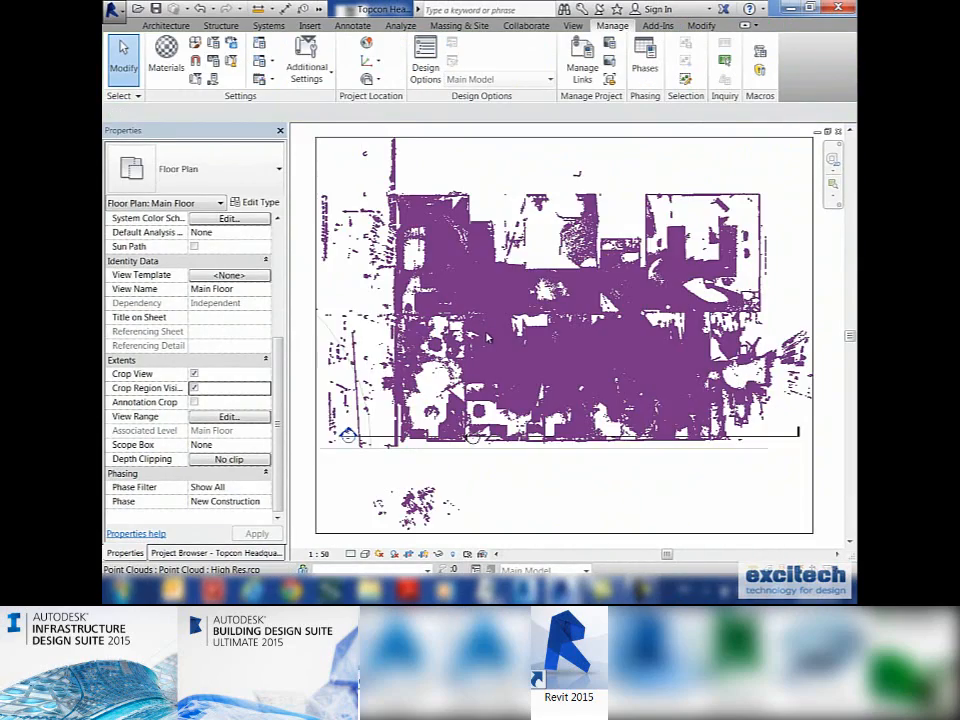
Set the bottom offset of the Main Floor plan's view range to 100 mm.
{"action": "scroll", "coordinate": [490, 340], "scroll_direction": "up", "scroll_amount": 3}
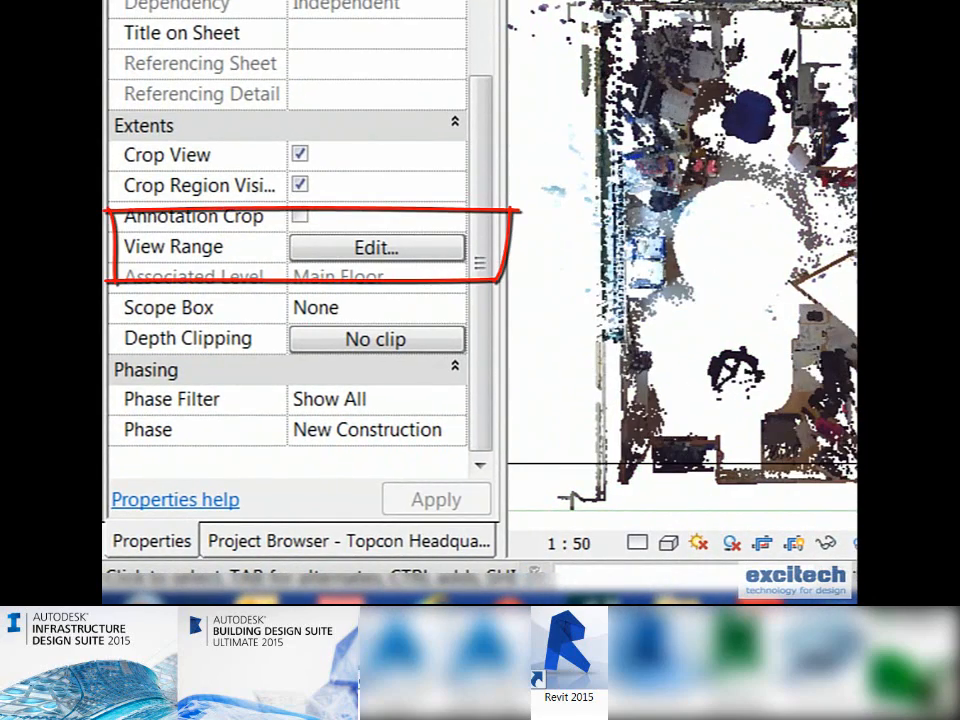
{"action": "left_click", "coordinate": [376, 247]}
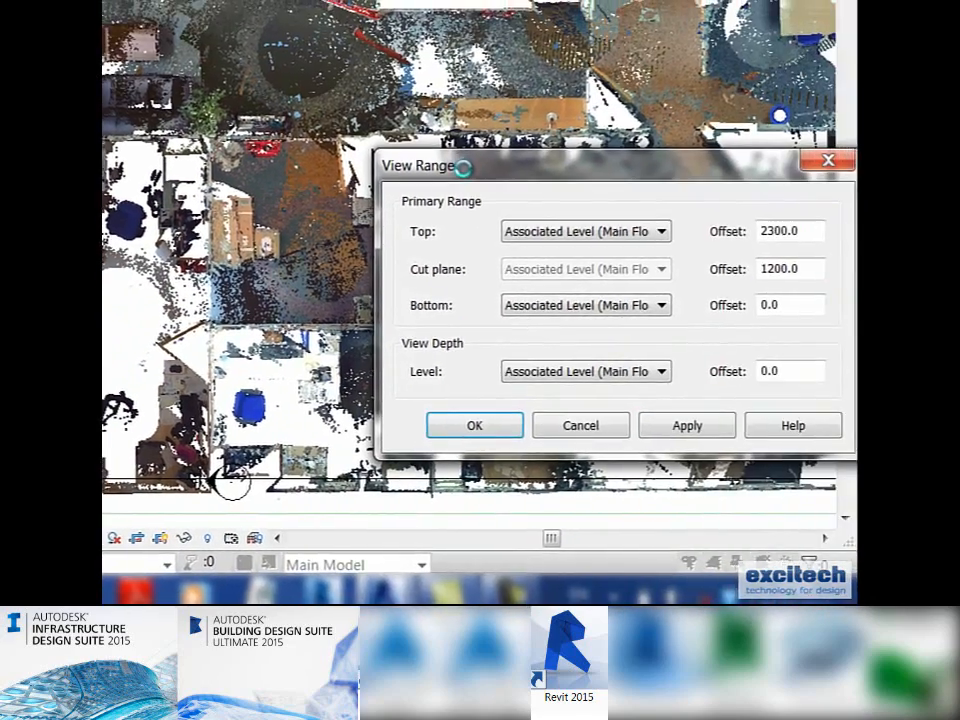
{"action": "left_click_drag", "start_coordinate": [463, 169], "coordinate": [282, 160]}
{"action": "double_click", "coordinate": [594, 297]}
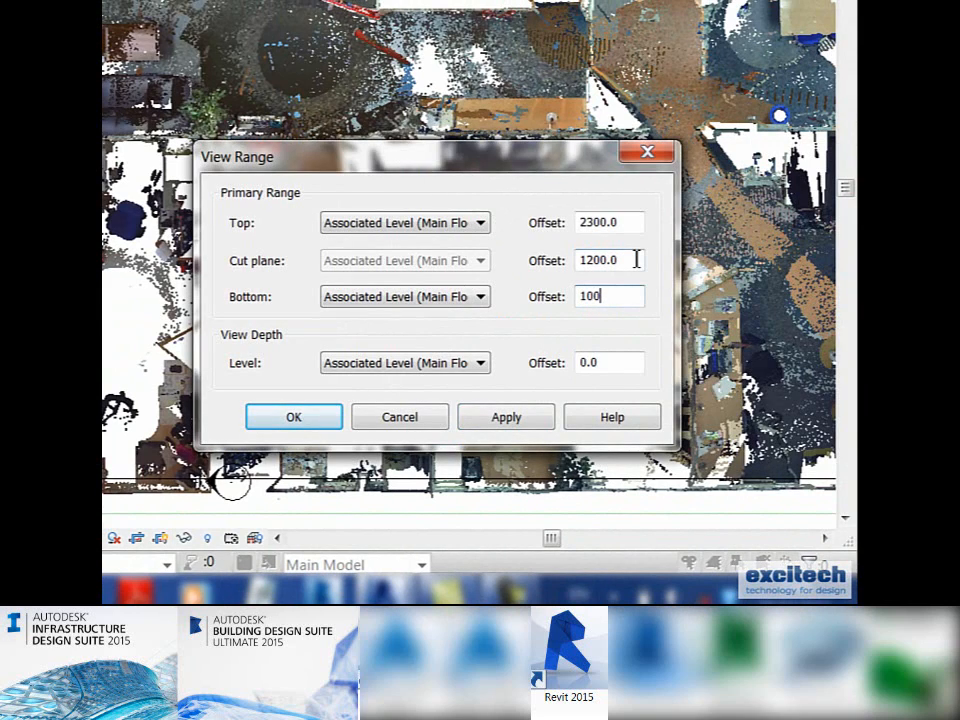
{"action": "left_click", "coordinate": [510, 432]}
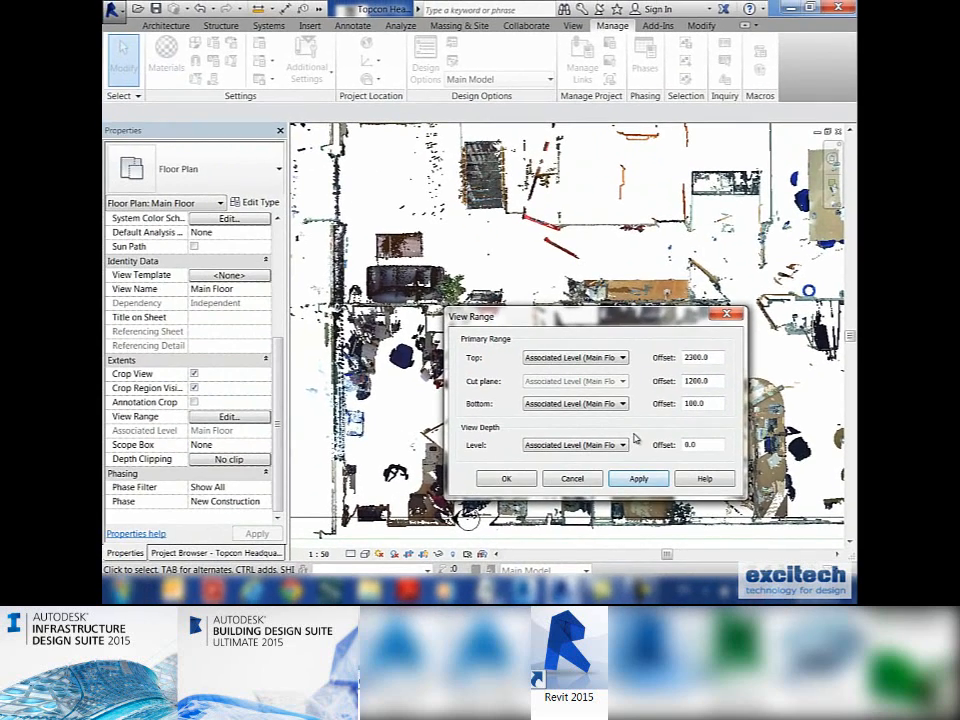
{"action": "left_click", "coordinate": [508, 478]}
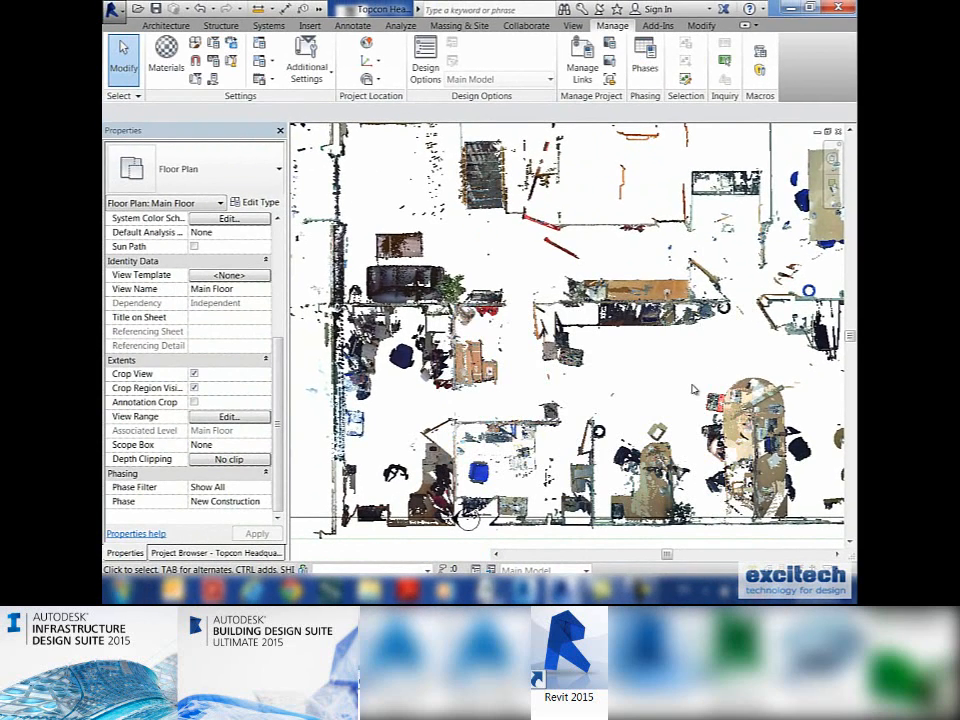
Start a new wall from the Ext - 215 - Brick type and duplicate that type as "Topcon Wall".
{"action": "middle_click_drag", "start_coordinate": [710, 337], "coordinate": [516, 318]}
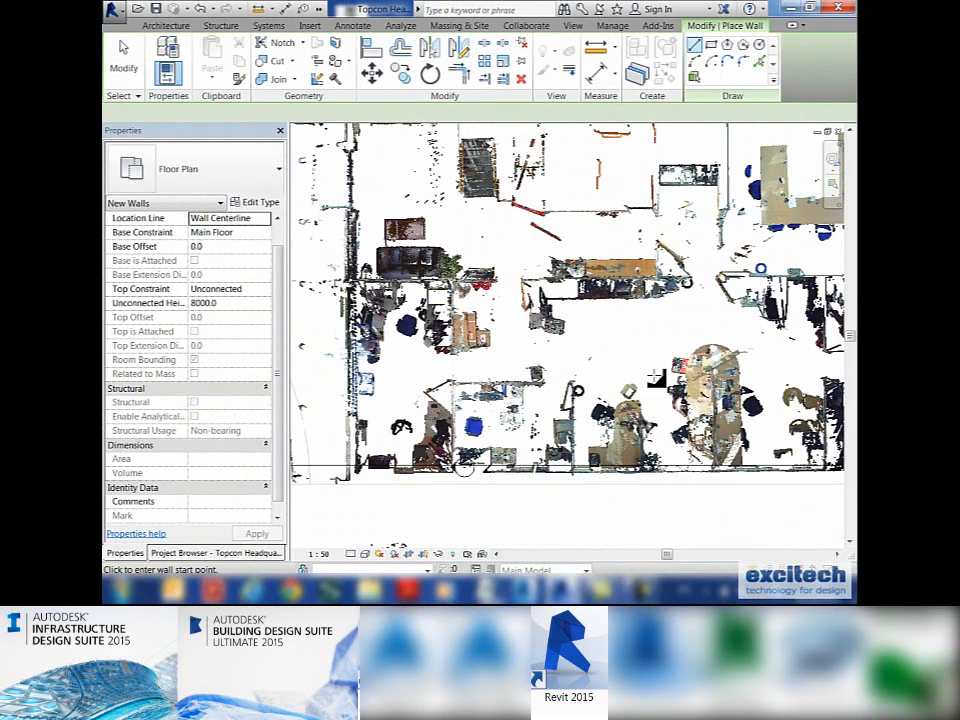
{"action": "left_click", "coordinate": [279, 168]}
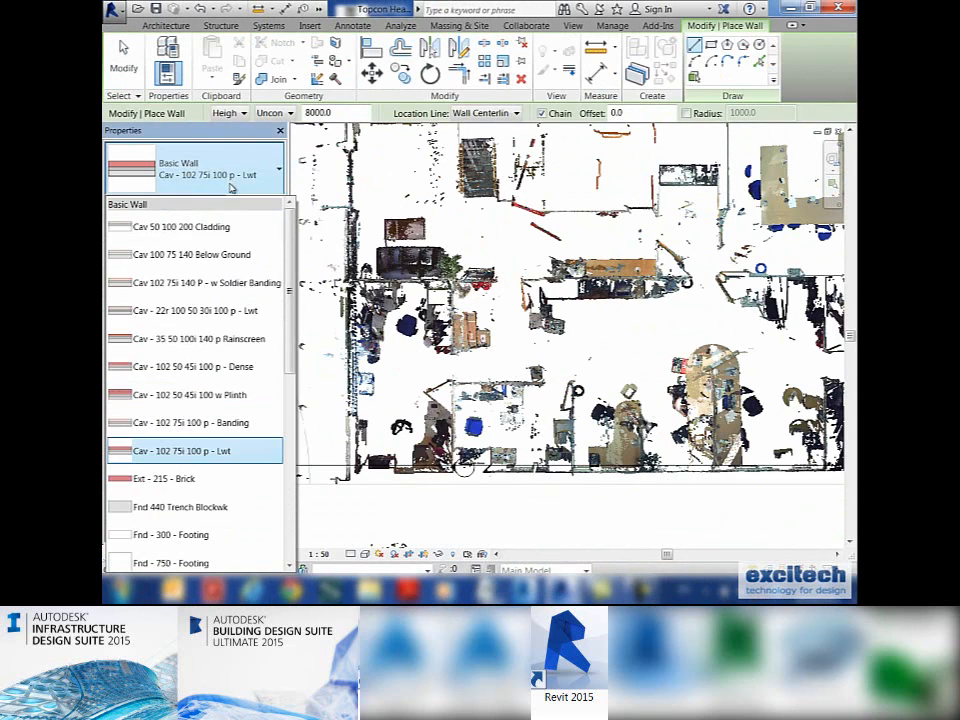
{"action": "scroll", "coordinate": [287, 330], "scroll_direction": "down", "scroll_amount": 3}
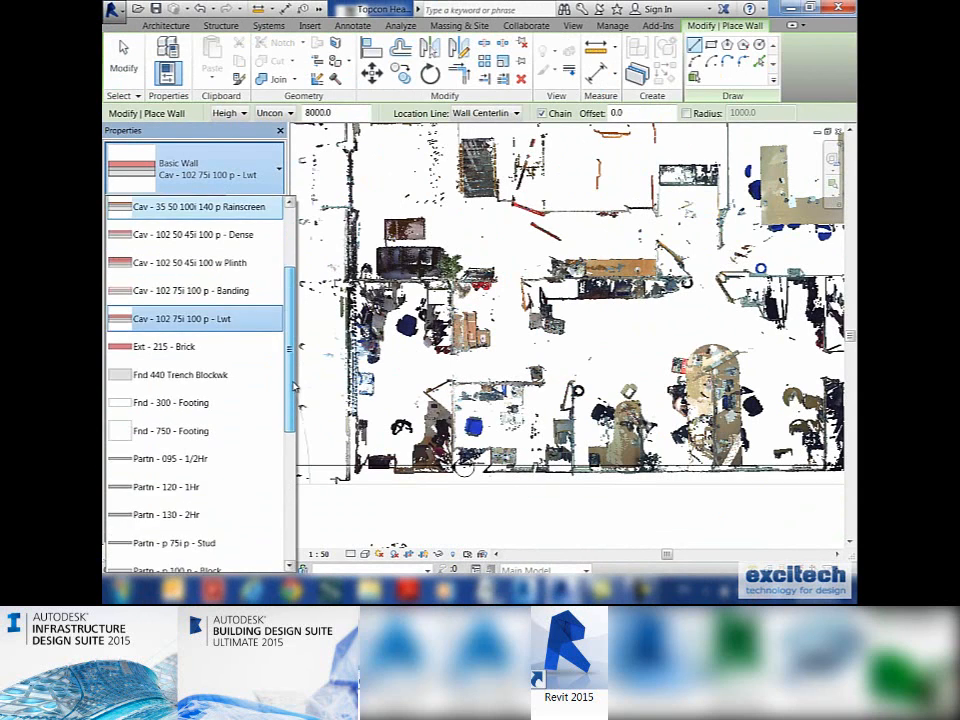
{"action": "left_click", "coordinate": [165, 343]}
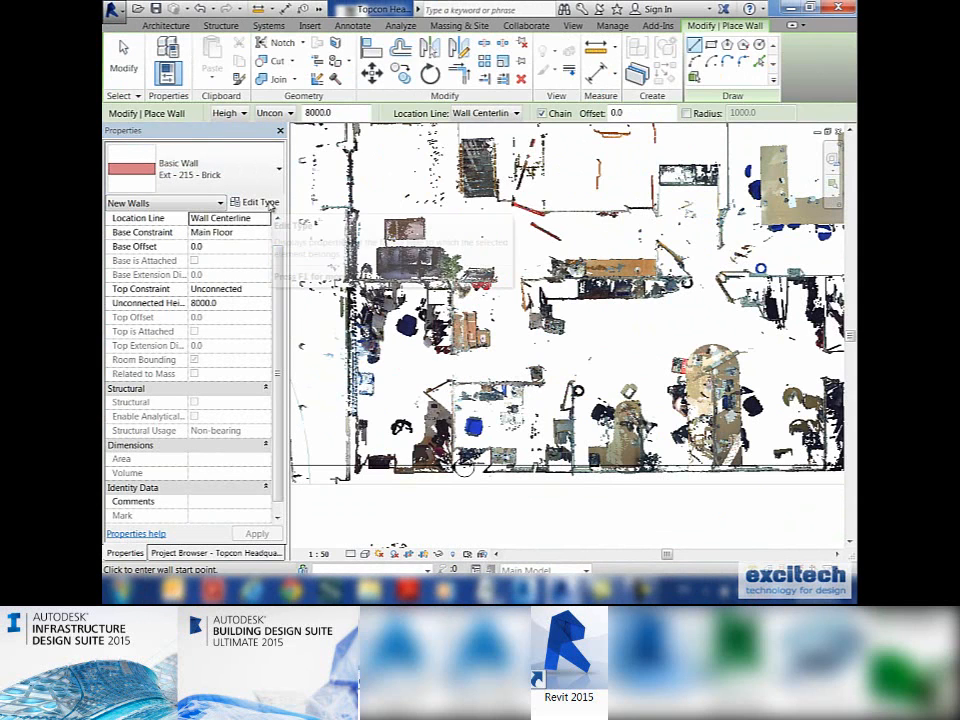
{"action": "left_click", "coordinate": [262, 203]}
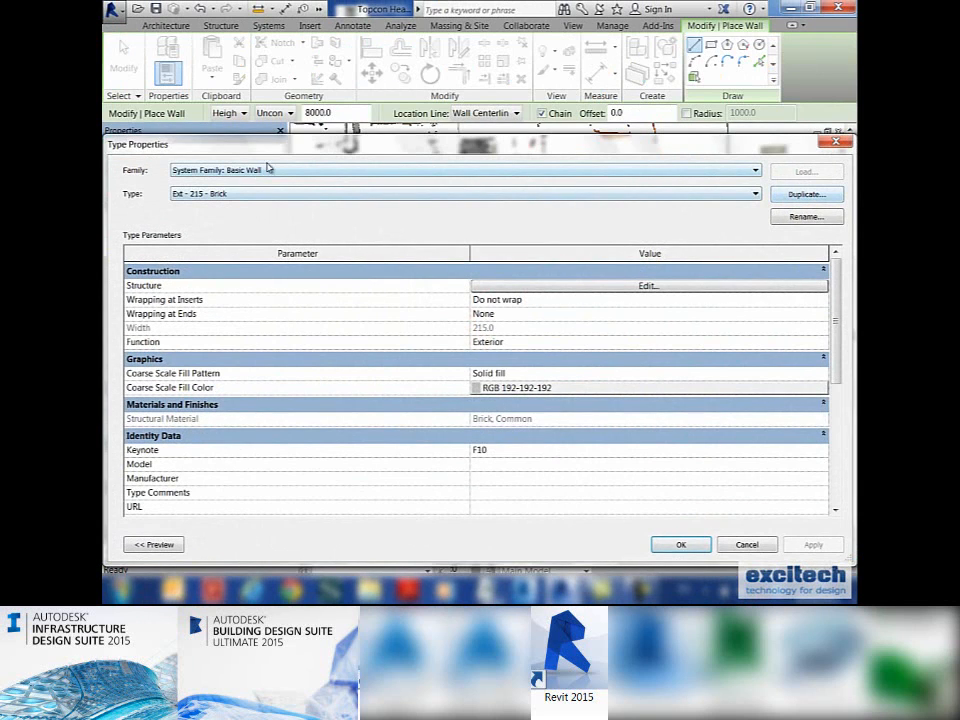
{"action": "left_click_drag", "start_coordinate": [273, 150], "coordinate": [303, 128]}
{"action": "left_click", "coordinate": [836, 174]}
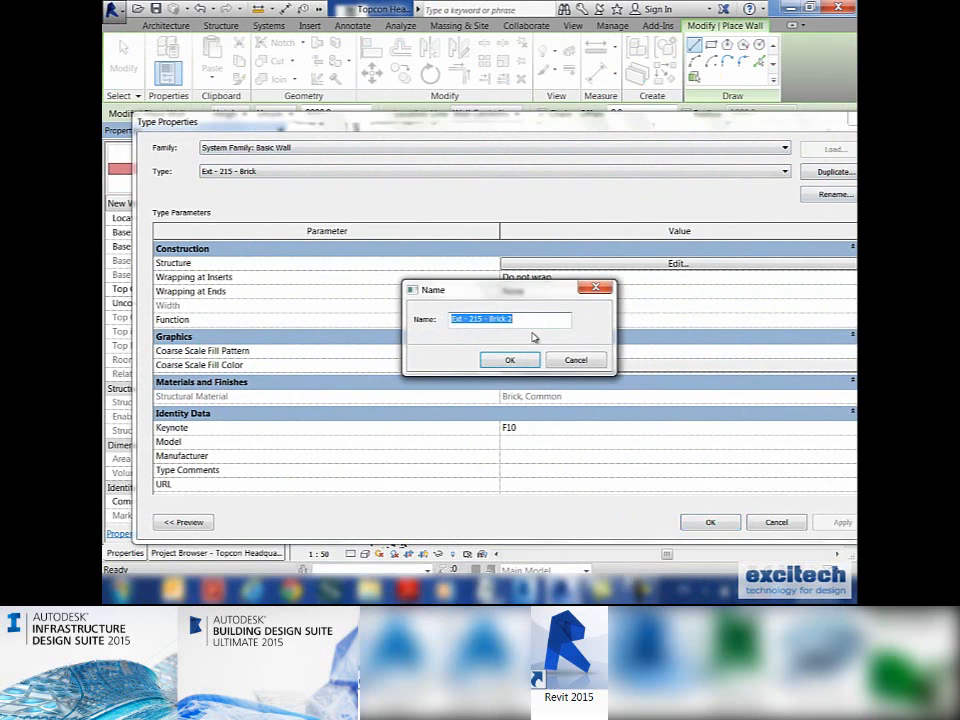
{"action": "key", "text": "Return"}
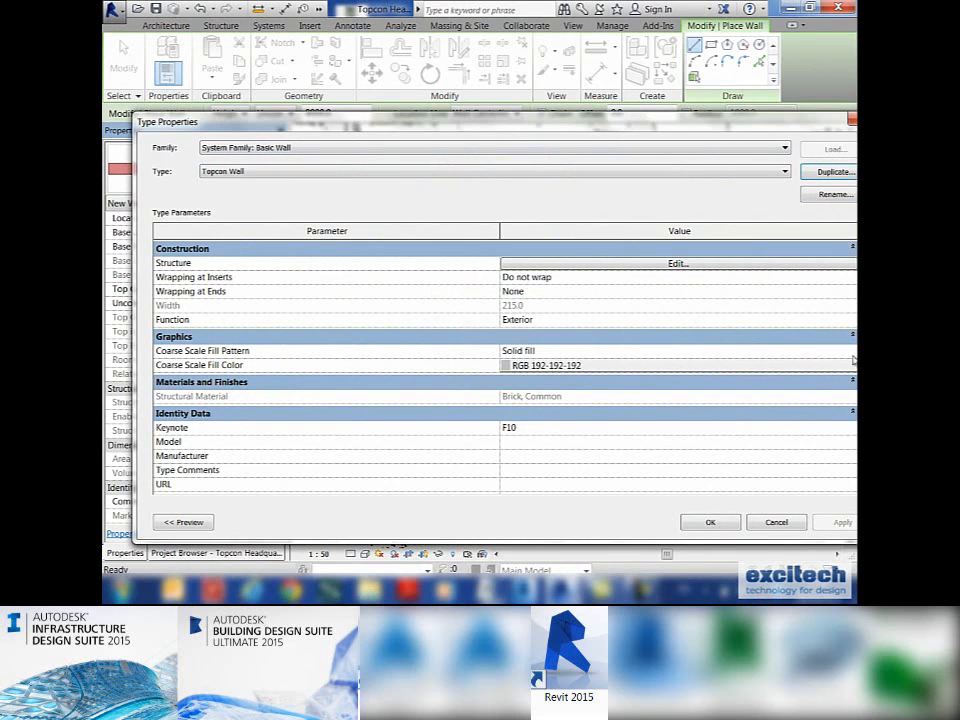
Build the Topcon Wall structure with a 100 mm brick layer, a 50 mm Thermal/Air Layer of Air Infiltration Barrier and a 102 mm Finish 1 layer.
{"action": "left_click", "coordinate": [624, 261]}
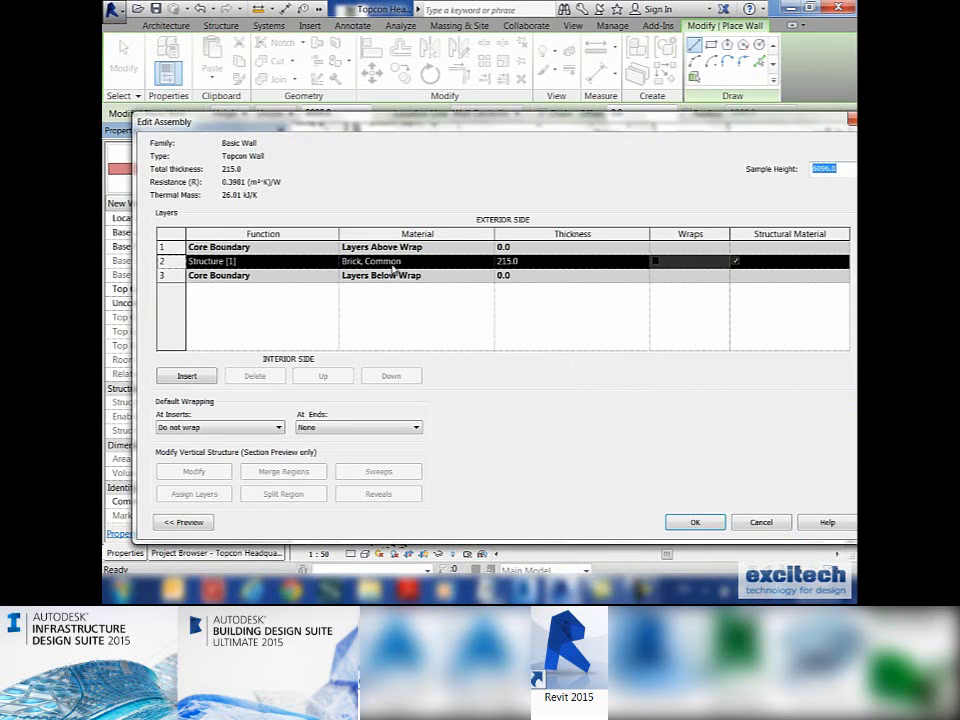
{"action": "left_click", "coordinate": [526, 262]}
{"action": "type", "text": "100"}
{"action": "left_click", "coordinate": [187, 376]}
{"action": "left_click", "coordinate": [280, 261]}
{"action": "left_click", "coordinate": [333, 261]}
{"action": "left_click", "coordinate": [290, 294]}
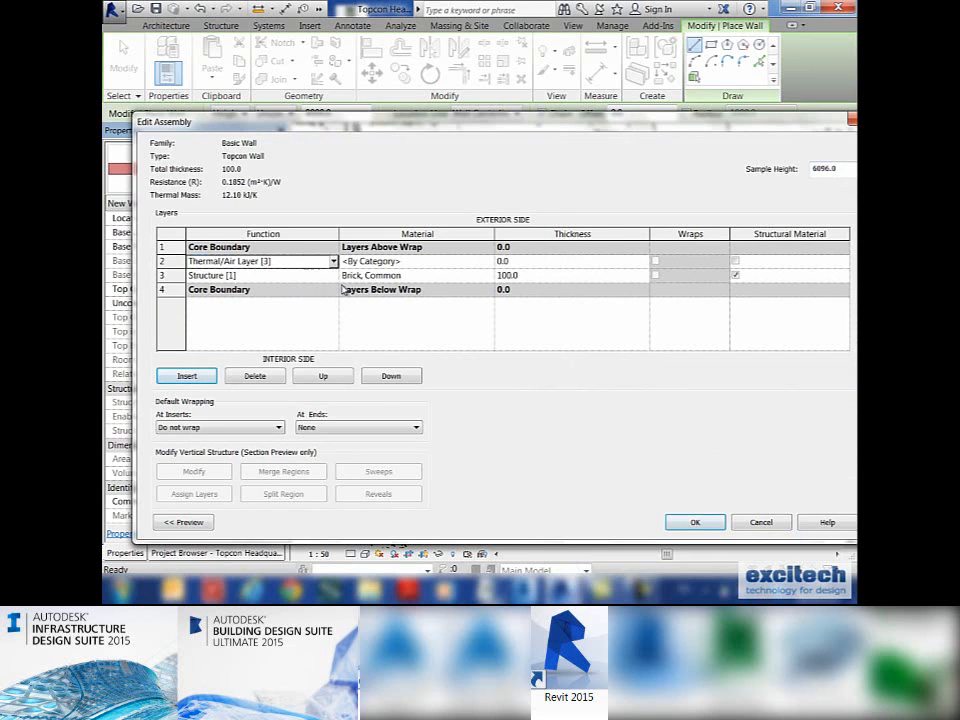
{"action": "left_click", "coordinate": [490, 261]}
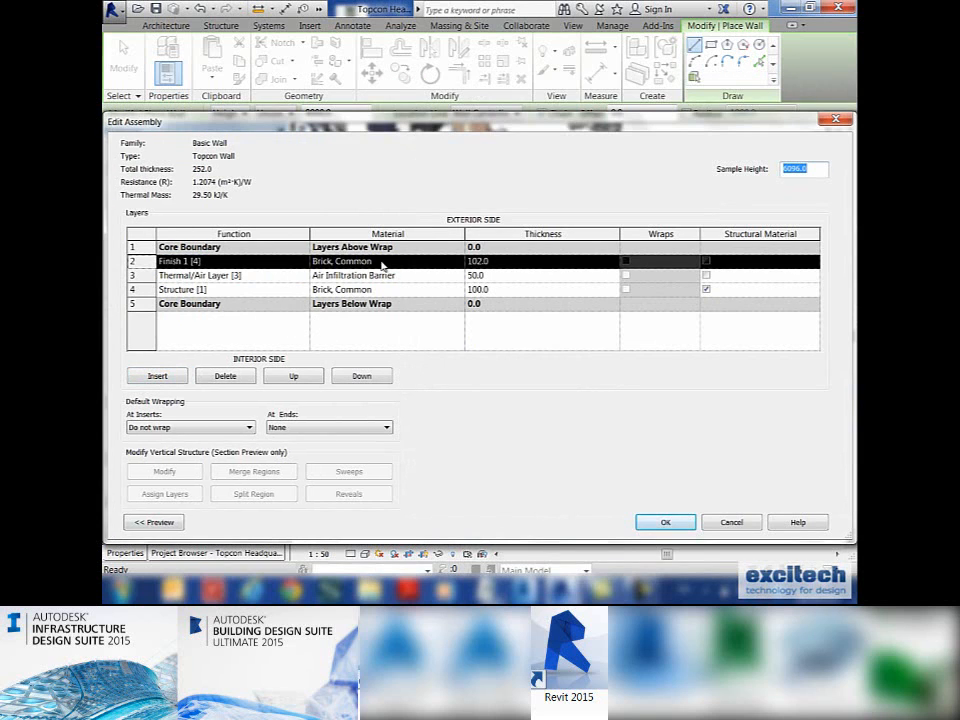
Choose Wienerberger Terca Woodland Mixture as the material of the wall's exterior Finish 1 layer.
{"action": "left_click", "coordinate": [382, 263]}
{"action": "left_click", "coordinate": [461, 260]}
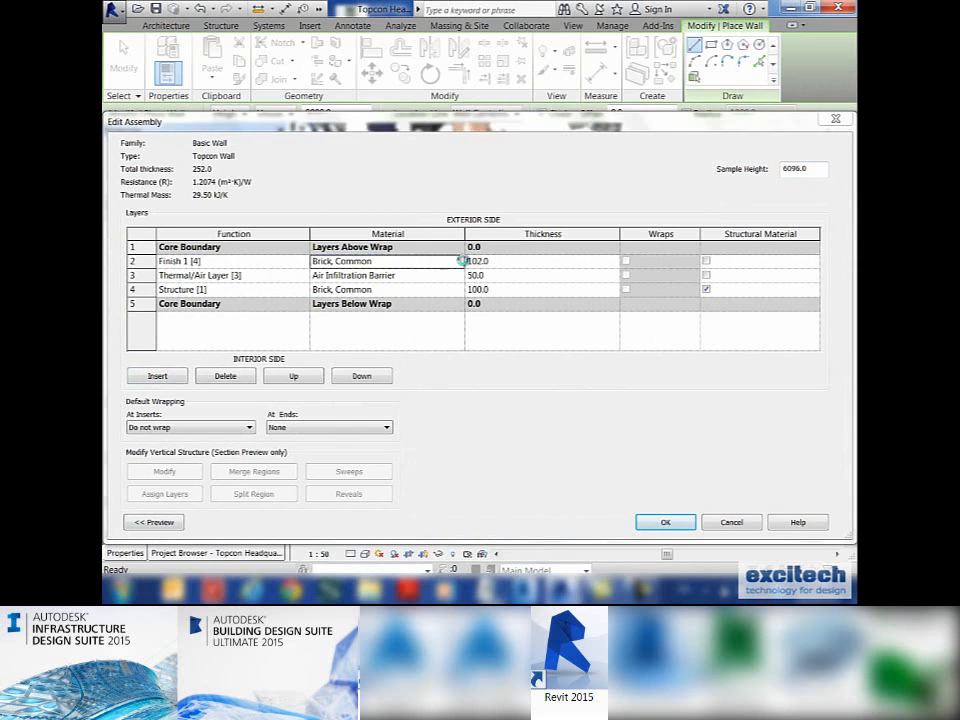
{"action": "left_click_drag", "start_coordinate": [329, 182], "coordinate": [322, 502]}
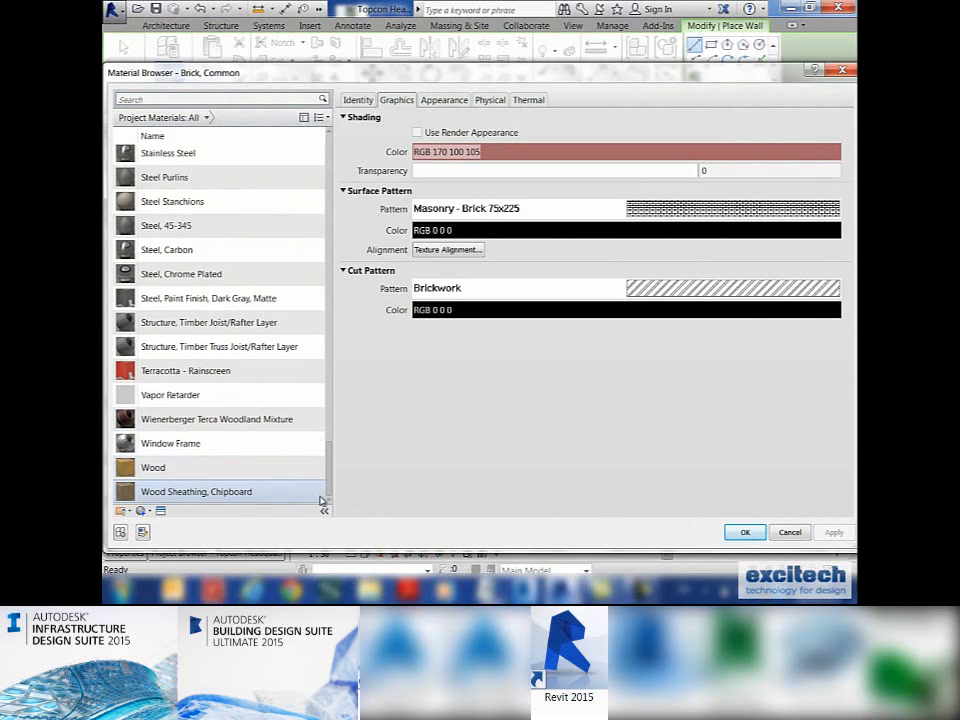
{"action": "left_click", "coordinate": [265, 420]}
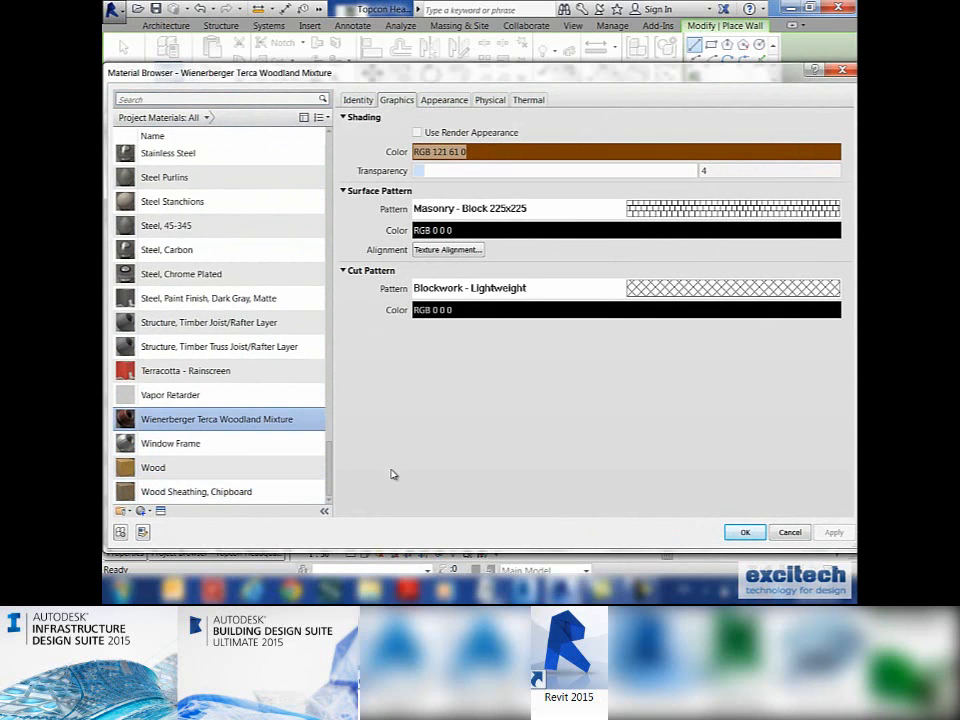
Examine the Wienerberger brick material's identity, physical and thermal data and its custom material parameters.
{"action": "left_click", "coordinate": [353, 101]}
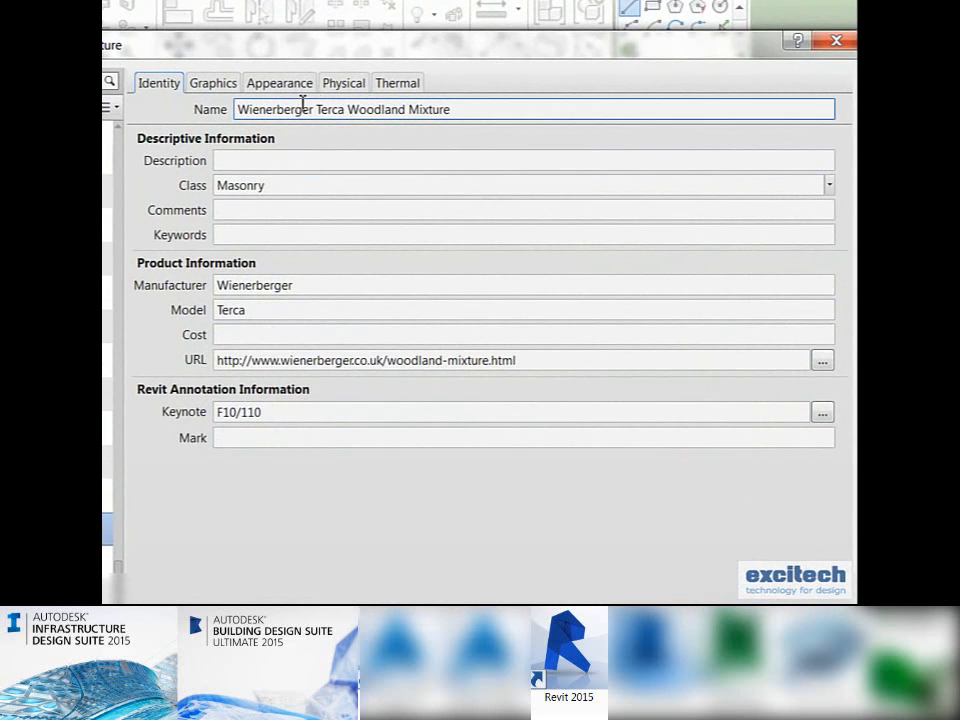
{"action": "left_click", "coordinate": [342, 86]}
{"action": "left_click", "coordinate": [397, 85]}
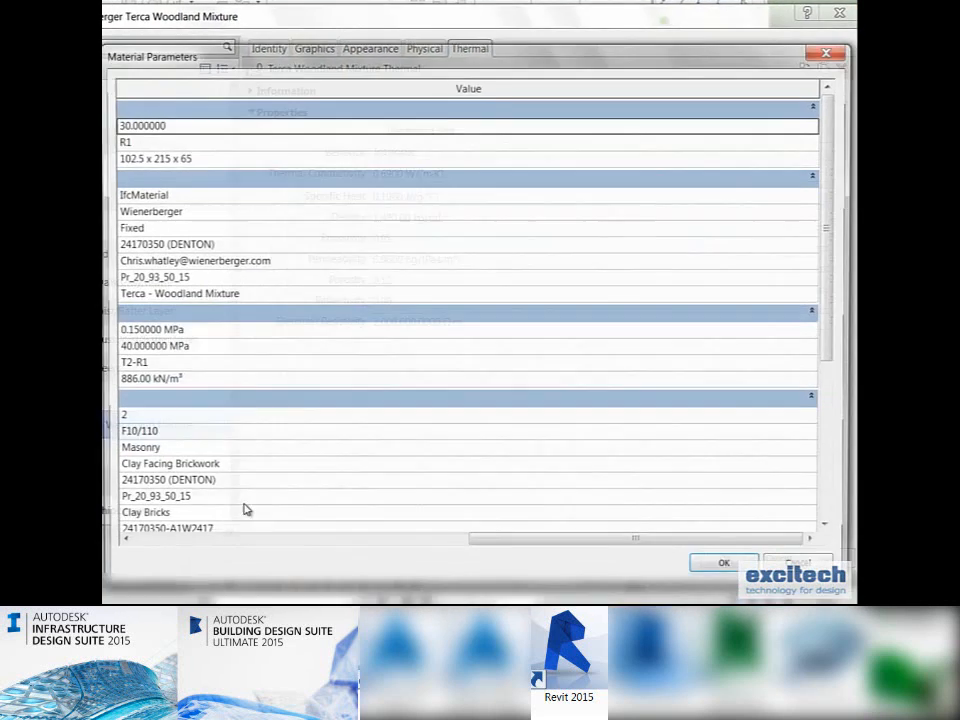
{"action": "left_click", "coordinate": [376, 536]}
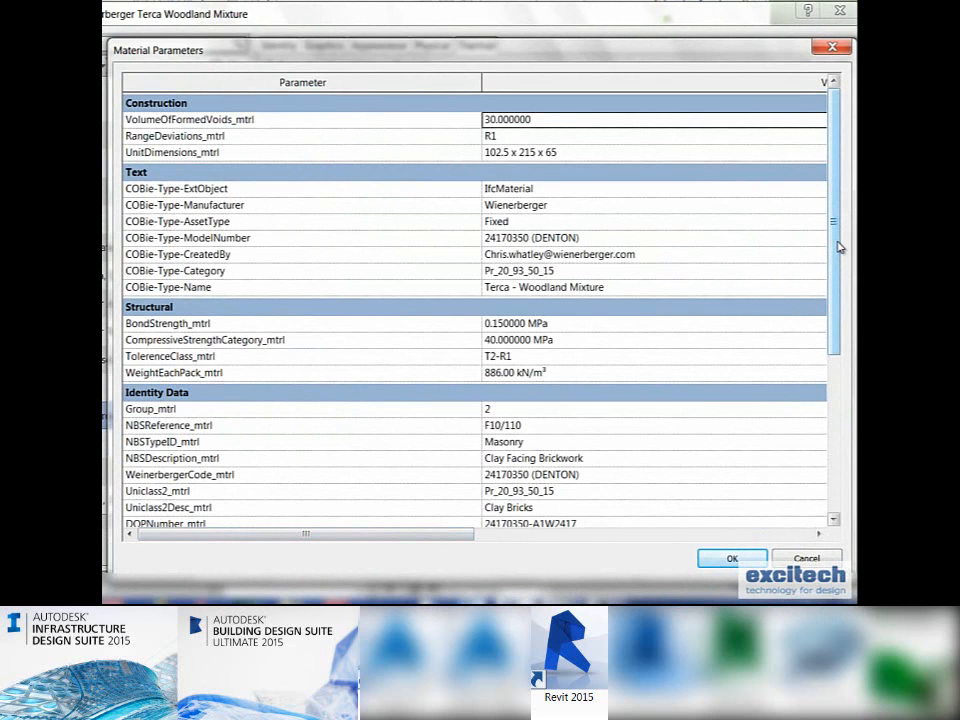
{"action": "left_click_drag", "start_coordinate": [838, 247], "coordinate": [815, 250]}
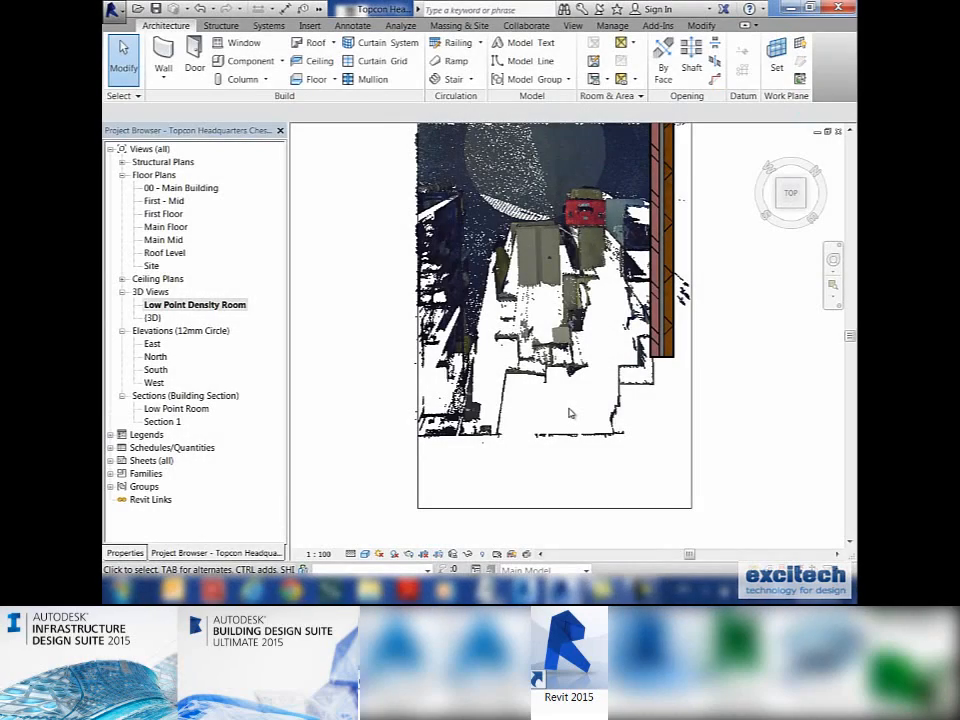
Draw chained walls about 2160, 640 and 420 mm long along the scanned room's lower edge and stepped corner in the Low Point Density Room view.
{"action": "scroll", "coordinate": [570, 413], "scroll_direction": "up", "scroll_amount": 2}
{"action": "key", "text": "w"}
{"action": "key", "text": "a"}
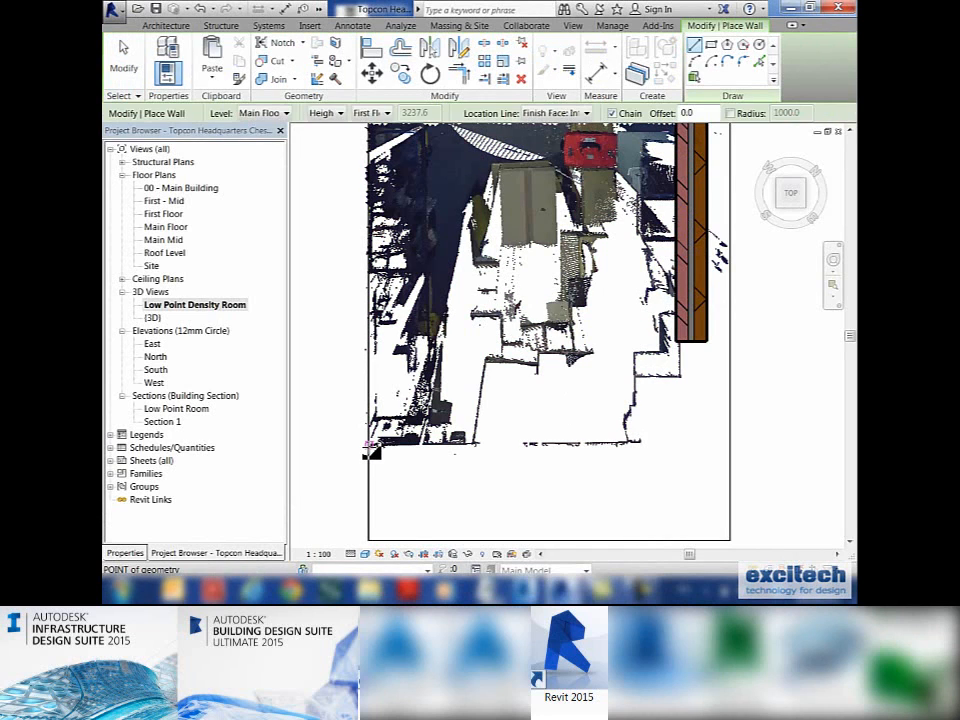
{"action": "left_click", "coordinate": [370, 447]}
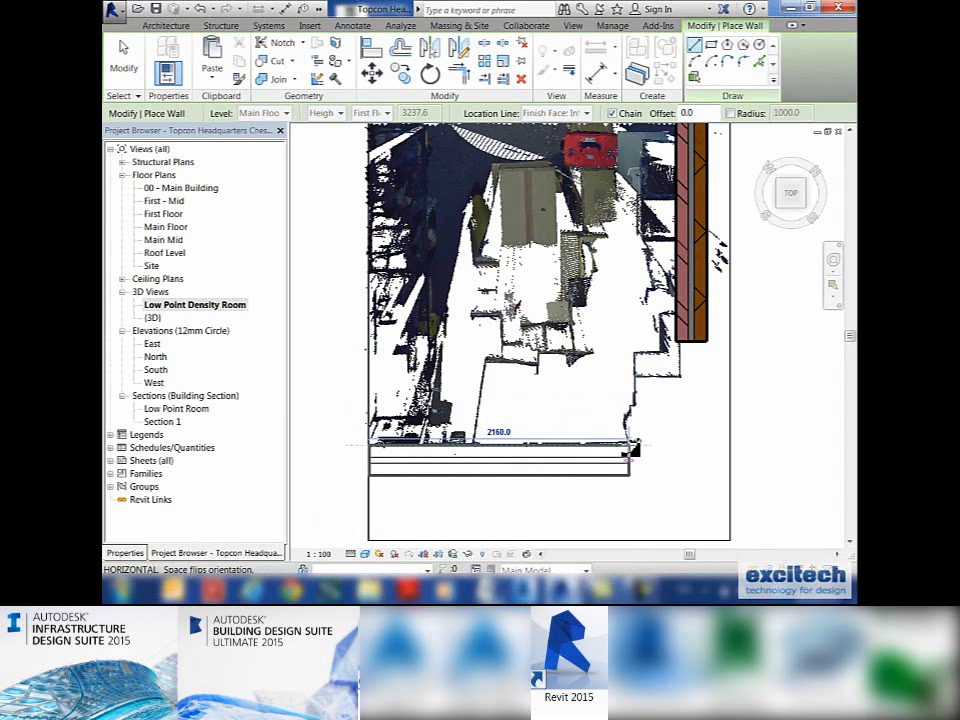
{"action": "left_click", "coordinate": [634, 447]}
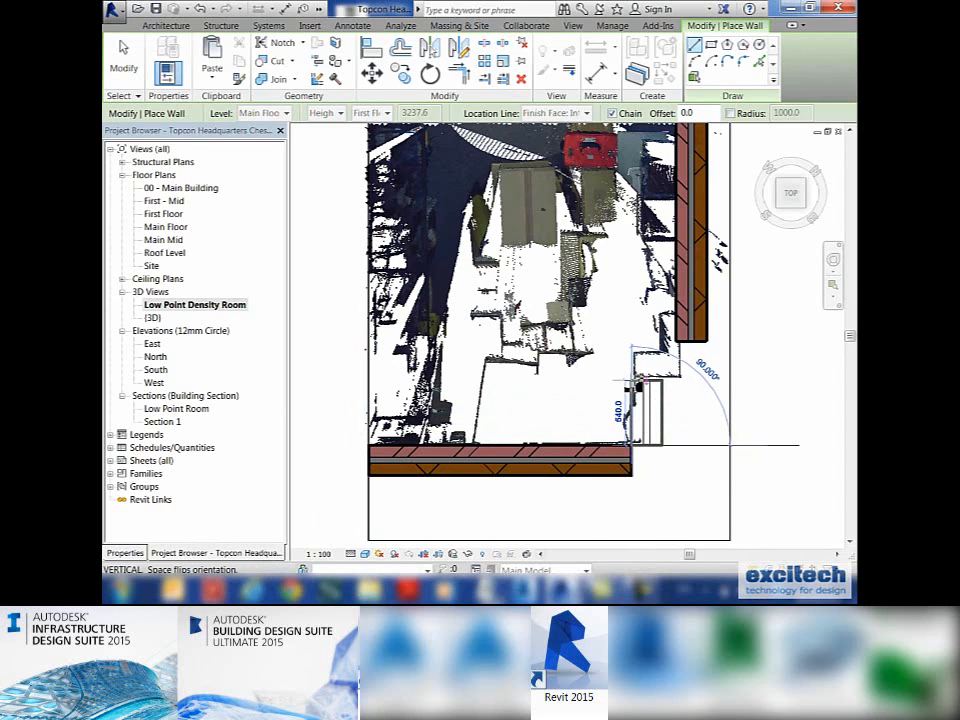
{"action": "left_click", "coordinate": [637, 379]}
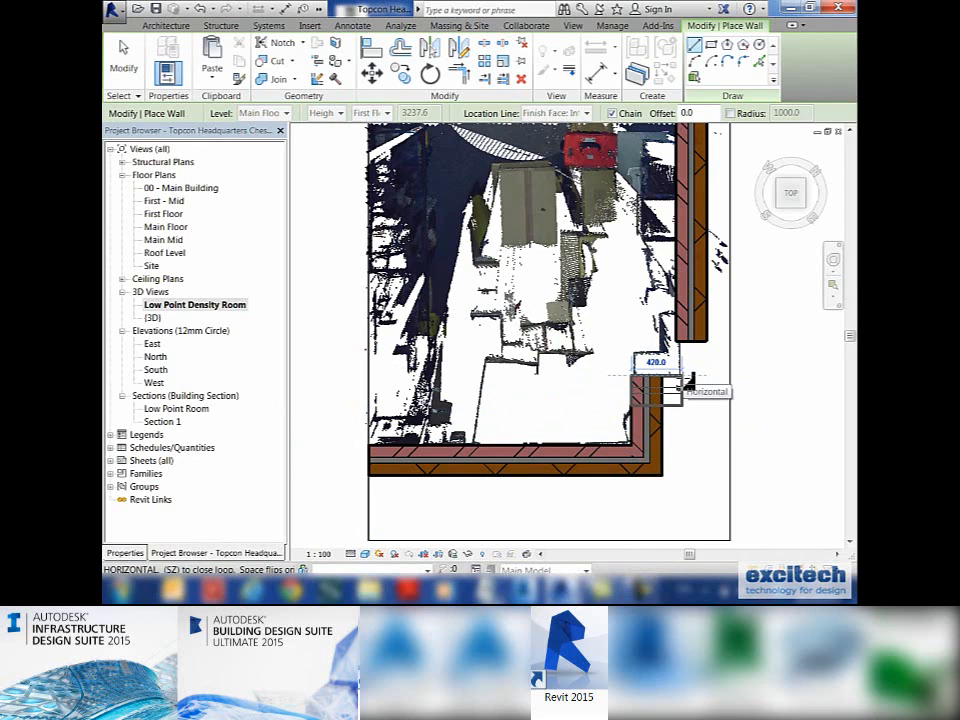
{"action": "left_click", "coordinate": [684, 380]}
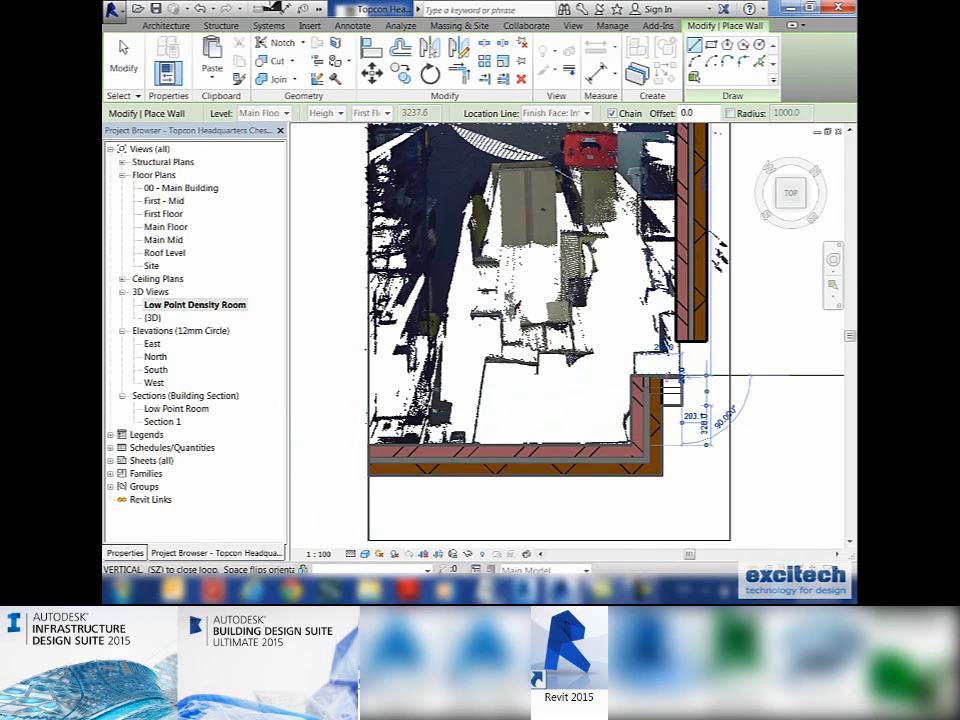
Trim the short stepped wall and the long side wall to meet in a corner.
{"action": "left_click", "coordinate": [458, 72]}
{"action": "left_click", "coordinate": [658, 386]}
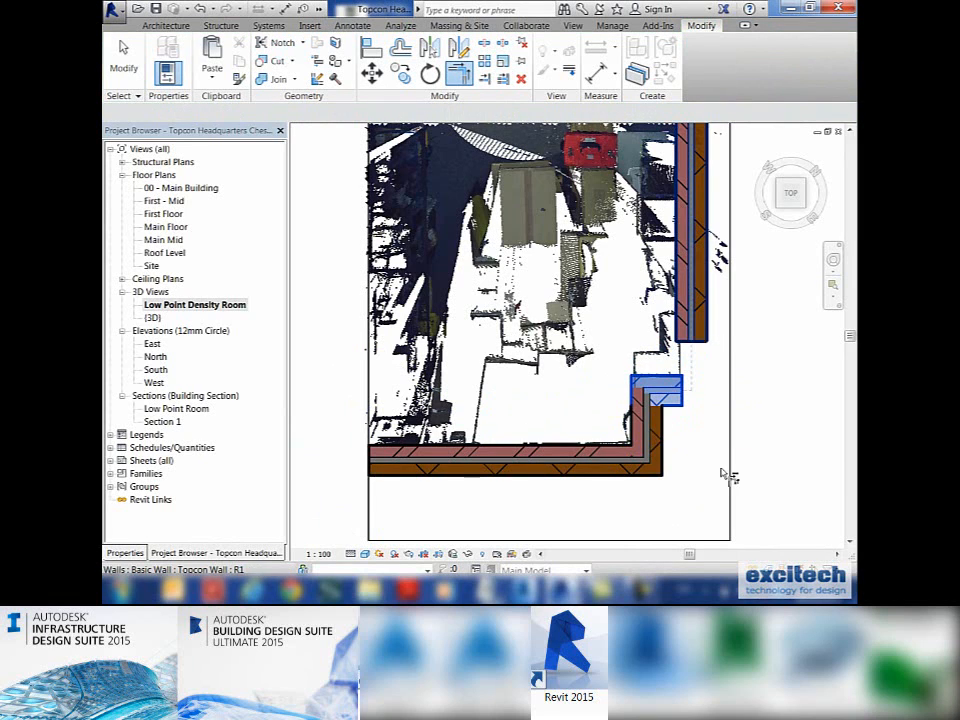
{"action": "left_click", "coordinate": [113, 74]}
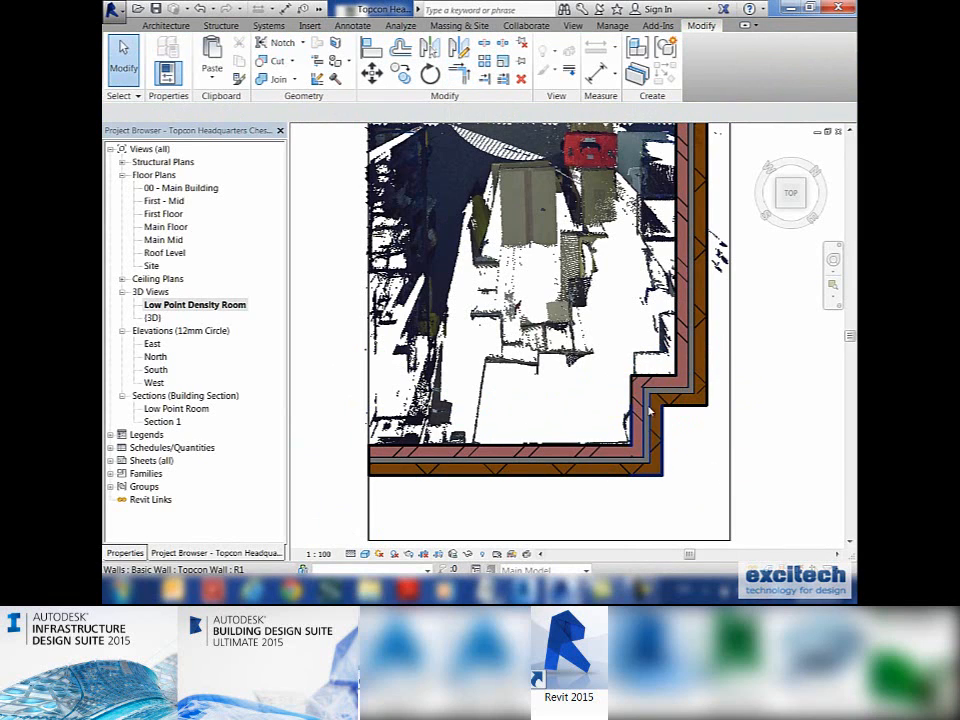
Inspect the modelled walls against the point cloud in a 3D view of the Low Point Density Room.
{"action": "scroll", "coordinate": [701, 336], "scroll_direction": "down", "scroll_amount": 2}
{"action": "scroll", "coordinate": [718, 404], "scroll_direction": "down", "scroll_amount": 1}
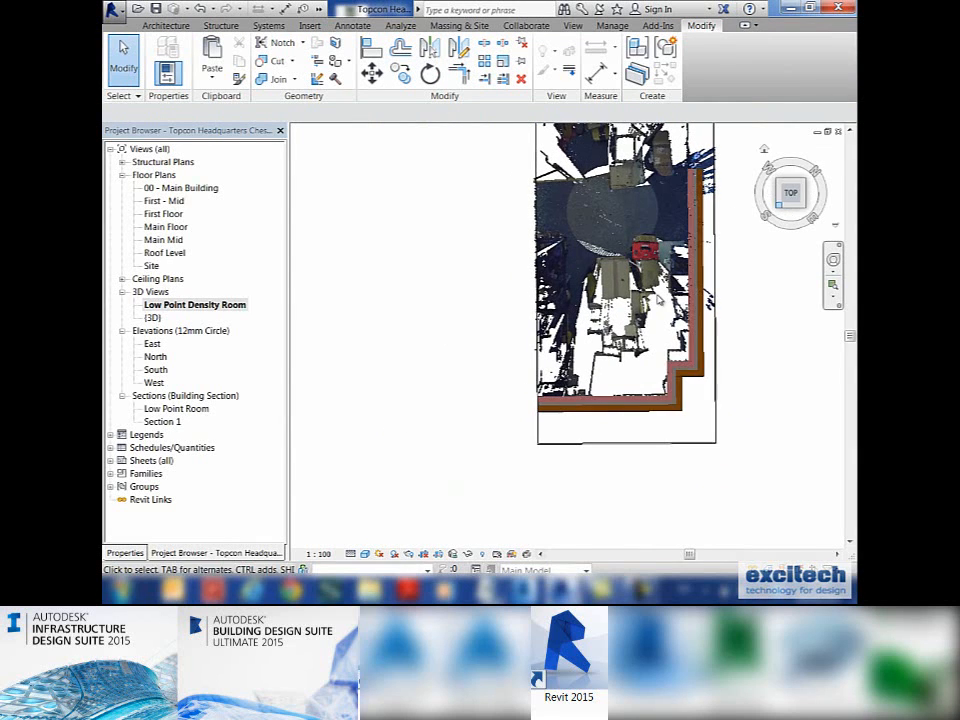
{"action": "left_click", "coordinate": [779, 205]}
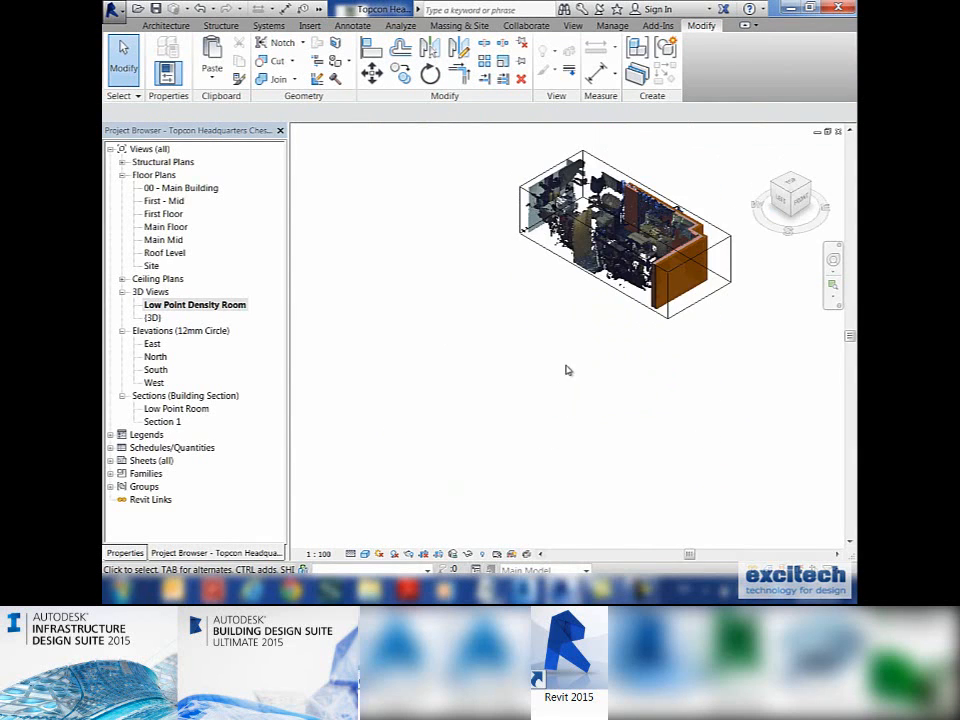
{"action": "middle_click_drag", "start_coordinate": [657, 168], "coordinate": [574, 301]}
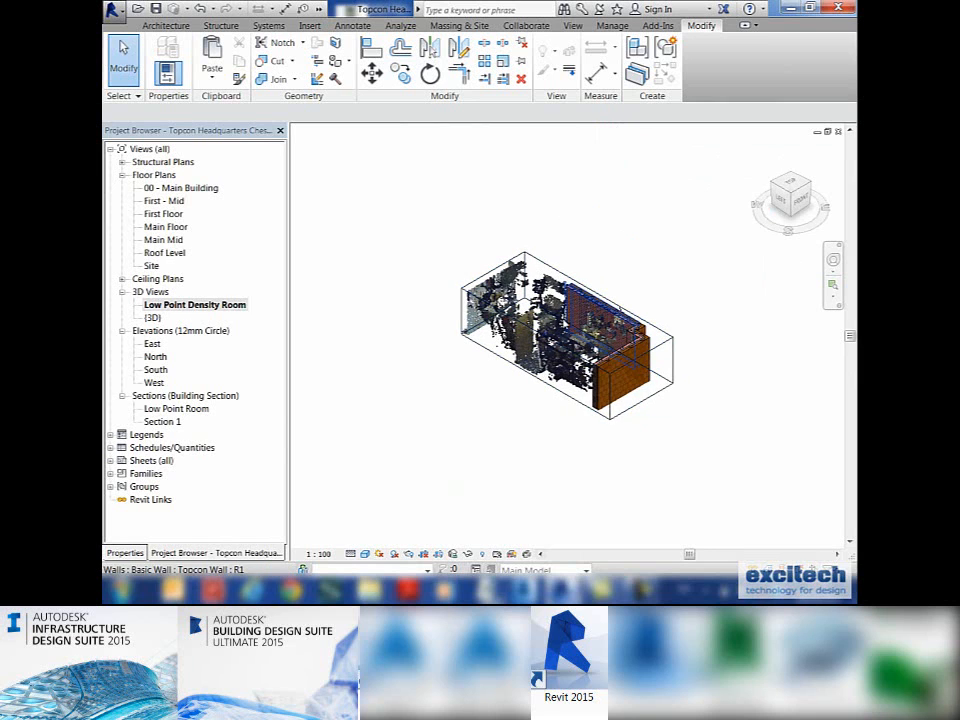
{"action": "scroll", "coordinate": [565, 320], "scroll_direction": "up", "scroll_amount": 4}
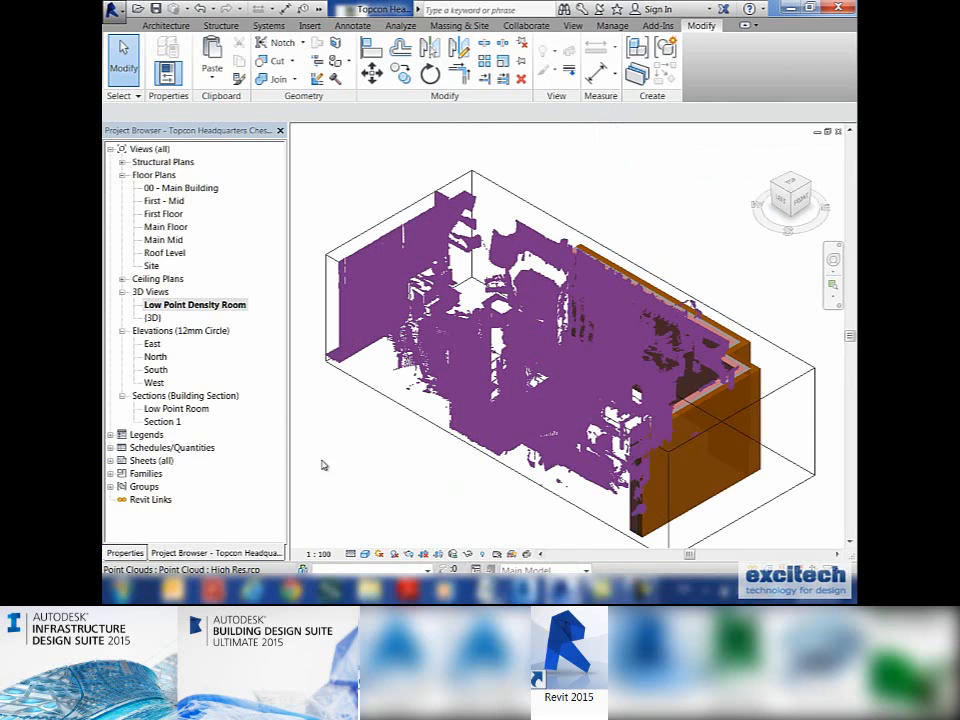
{"action": "middle_click_drag", "start_coordinate": [333, 453], "coordinate": [587, 186], "text": "shift"}
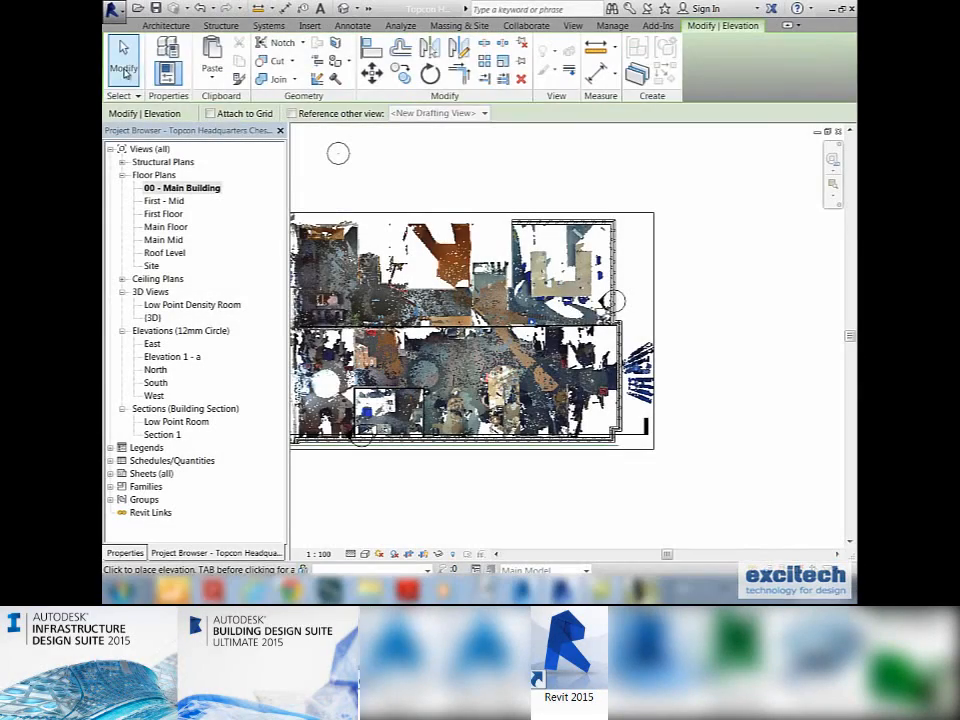
Move the new elevation's view line outward past the building's east wall and rename the elevation East - Main Building.
{"action": "key", "text": "Escape"}
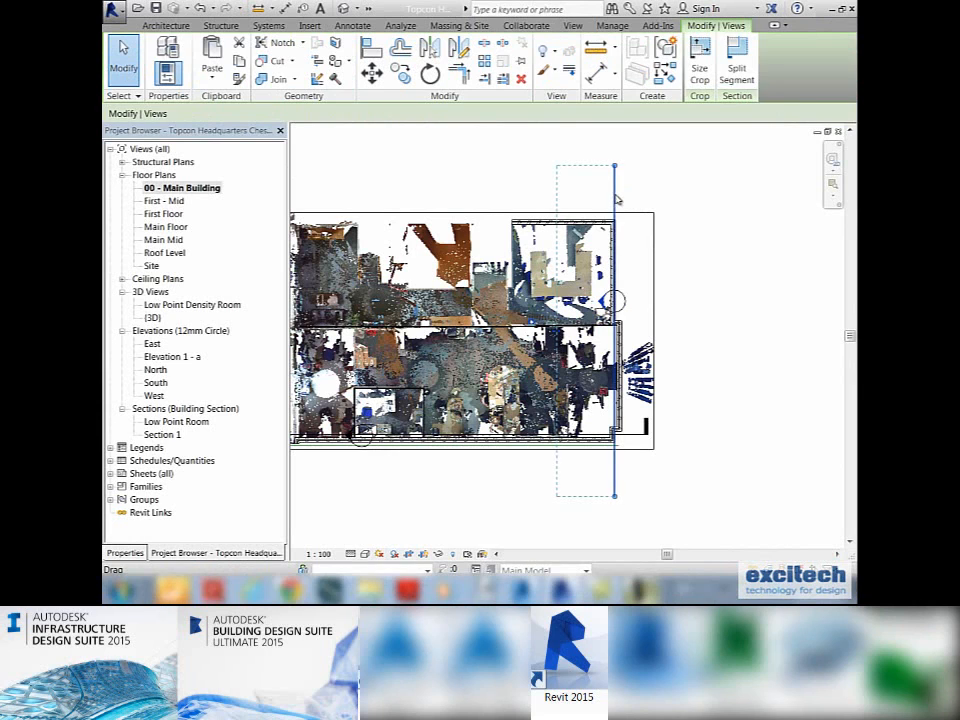
{"action": "left_click_drag", "start_coordinate": [617, 197], "coordinate": [644, 198]}
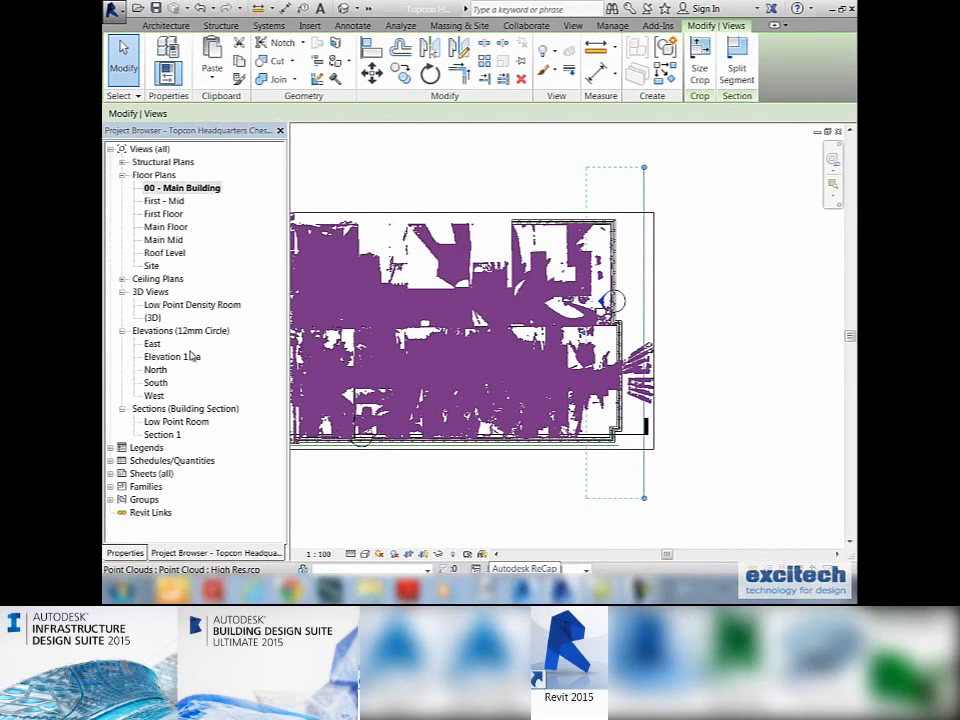
{"action": "left_click", "coordinate": [190, 356]}
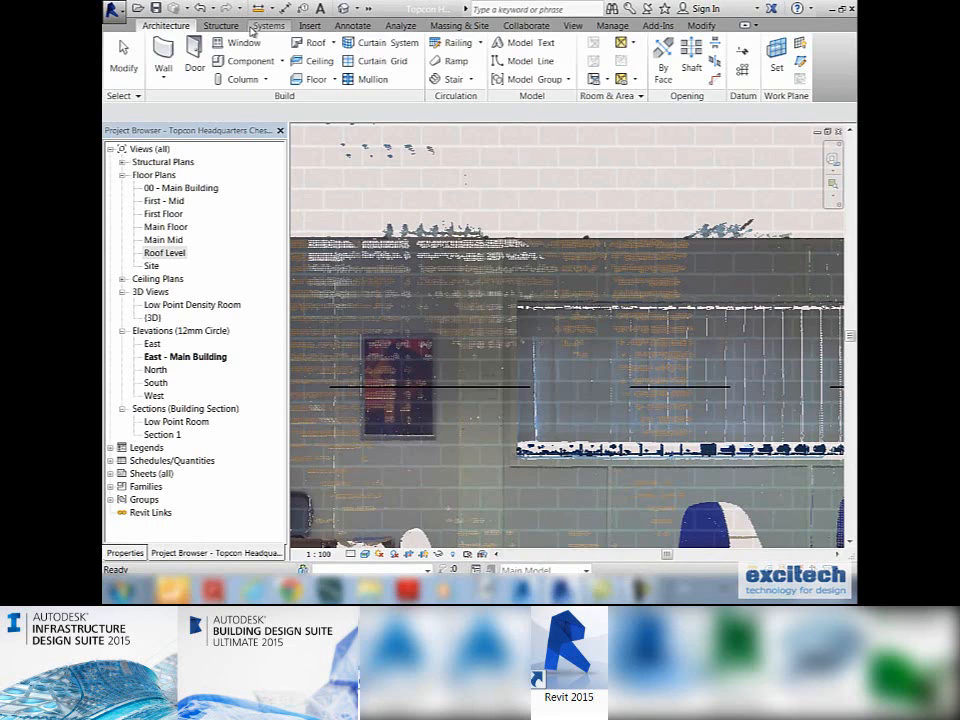
Trace the outline of the scanned wall picture with chained thin detail lines in the East - Main Building elevation.
{"action": "left_click", "coordinate": [337, 28]}
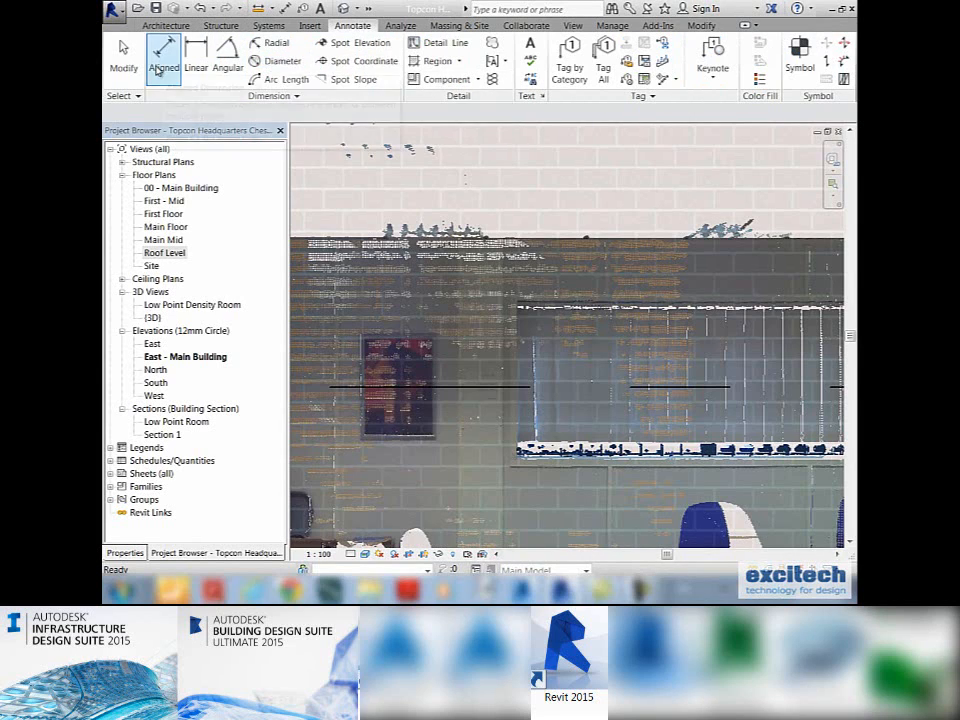
{"action": "left_click", "coordinate": [440, 45]}
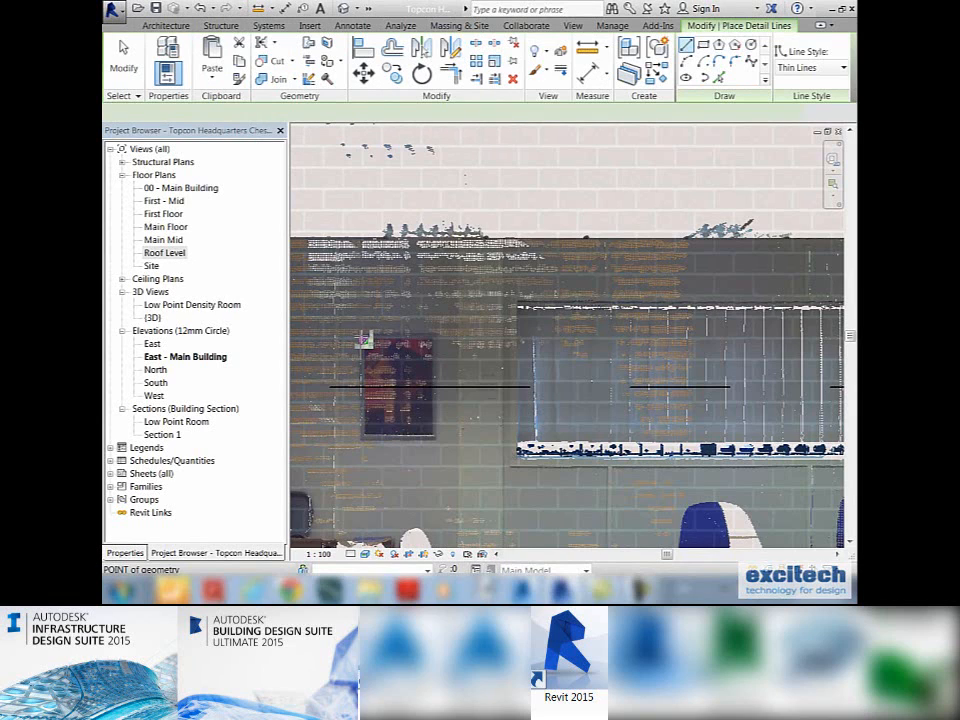
{"action": "left_click", "coordinate": [365, 341]}
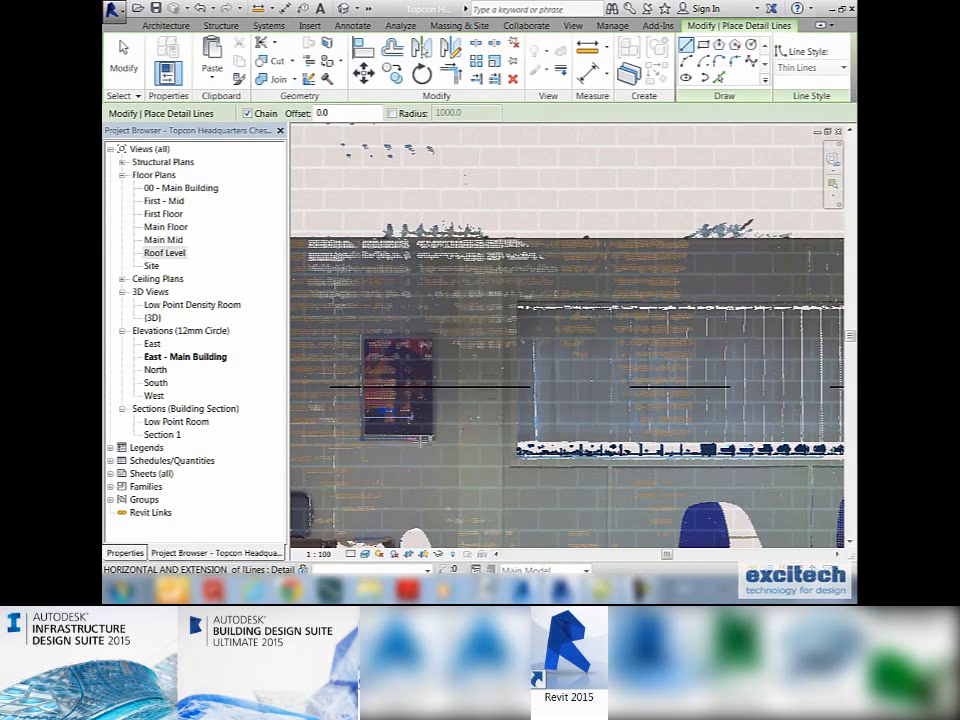
{"action": "left_click", "coordinate": [433, 438]}
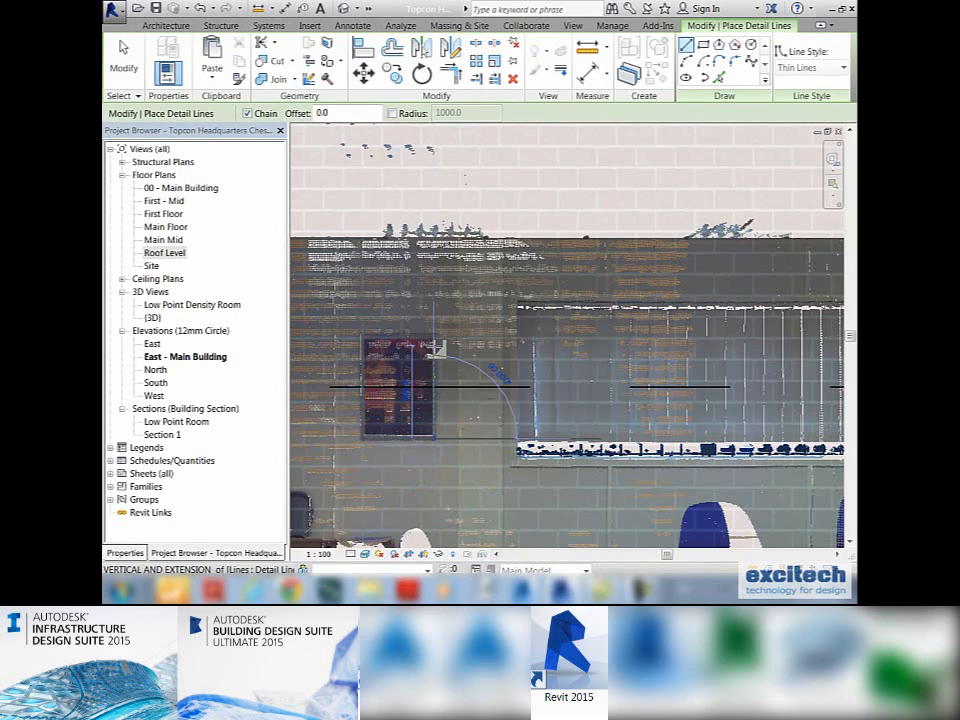
{"action": "left_click", "coordinate": [433, 341]}
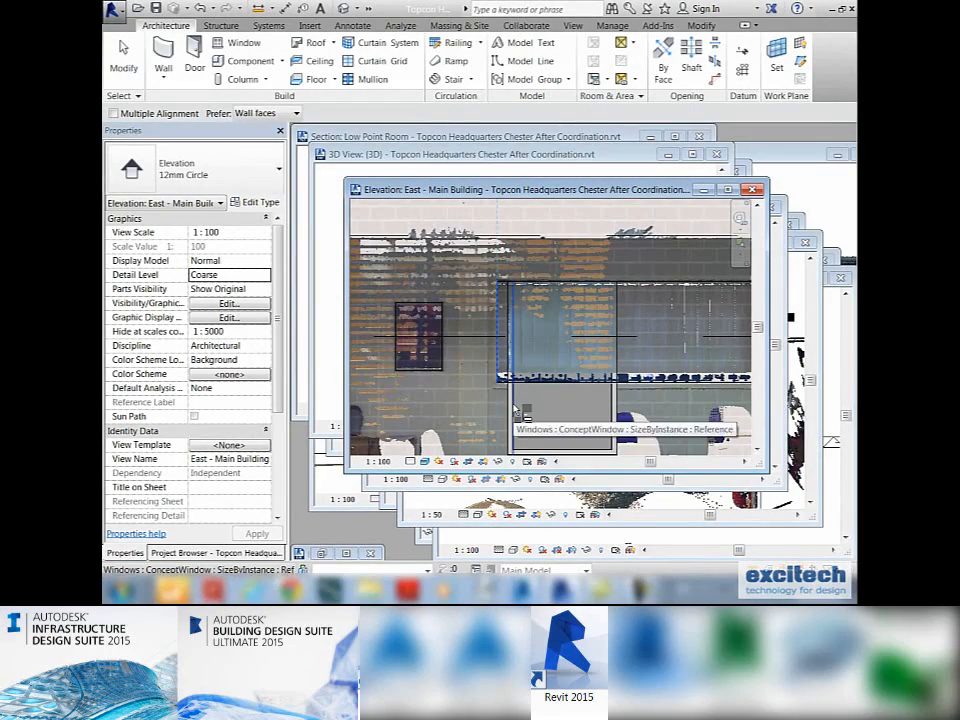
Align the ConceptWindow with the scanned window opening and stretch its width to the opening's far edge.
{"action": "left_click", "coordinate": [515, 409]}
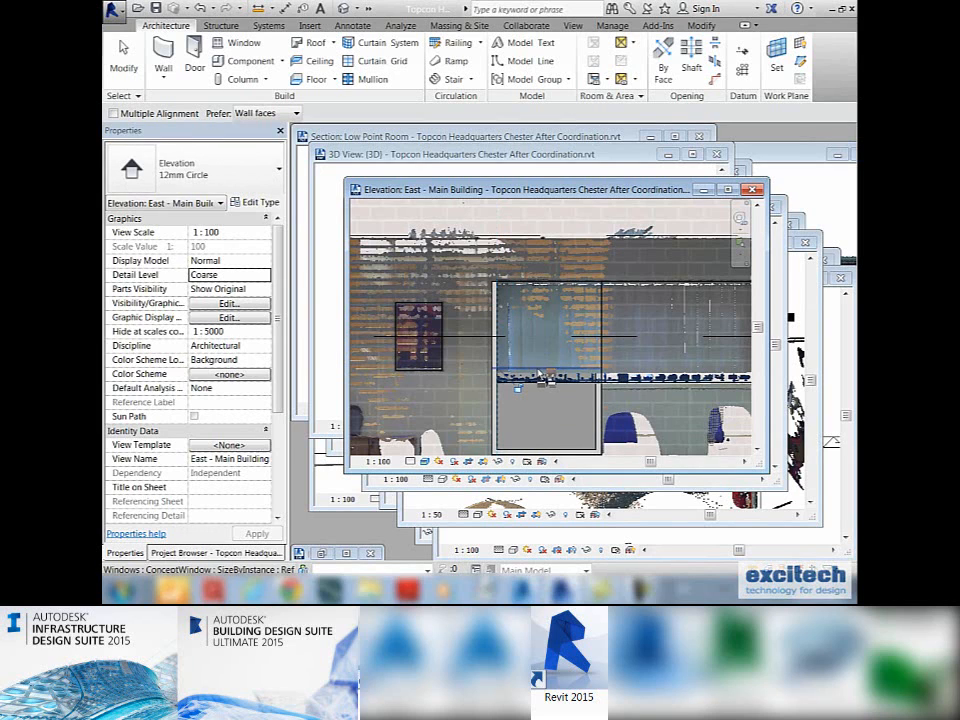
{"action": "left_click", "coordinate": [121, 60]}
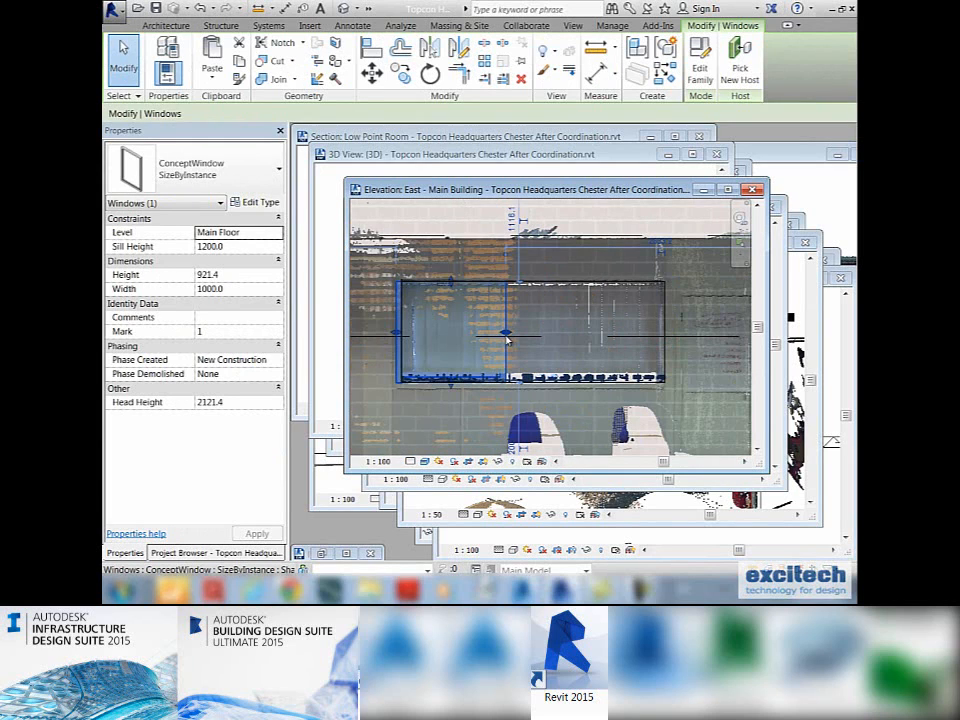
{"action": "left_click_drag", "start_coordinate": [508, 336], "coordinate": [585, 337]}
{"action": "left_click_drag", "start_coordinate": [676, 336], "coordinate": [668, 334]}
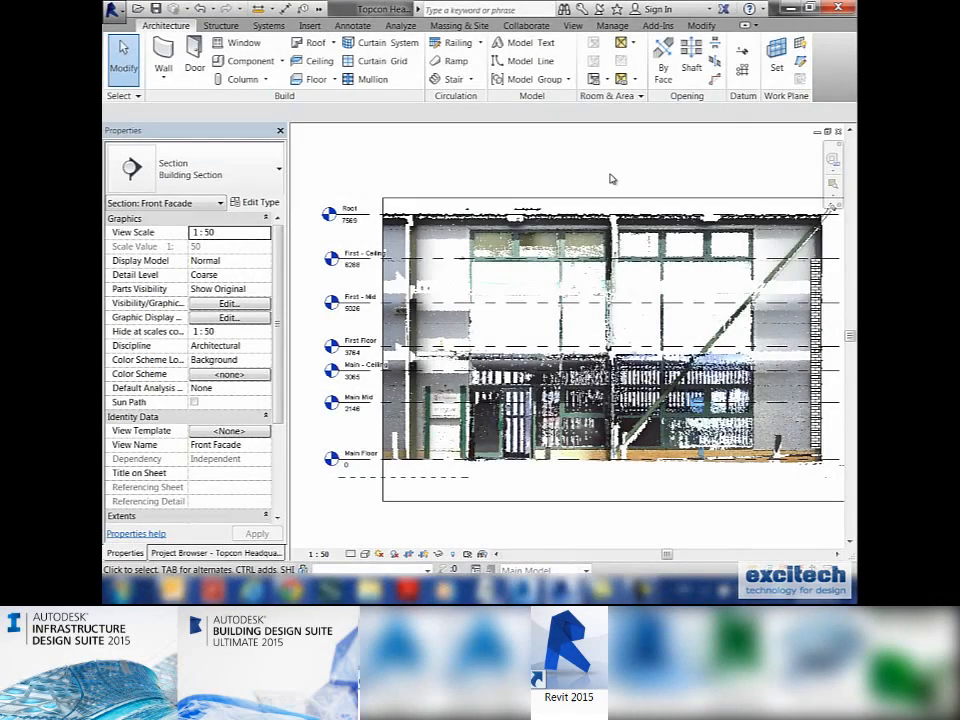
Adjust the section line across the front facade's diagonal brace and name the section Looking down bracing.
{"action": "middle_click_drag", "start_coordinate": [613, 179], "coordinate": [586, 184]}
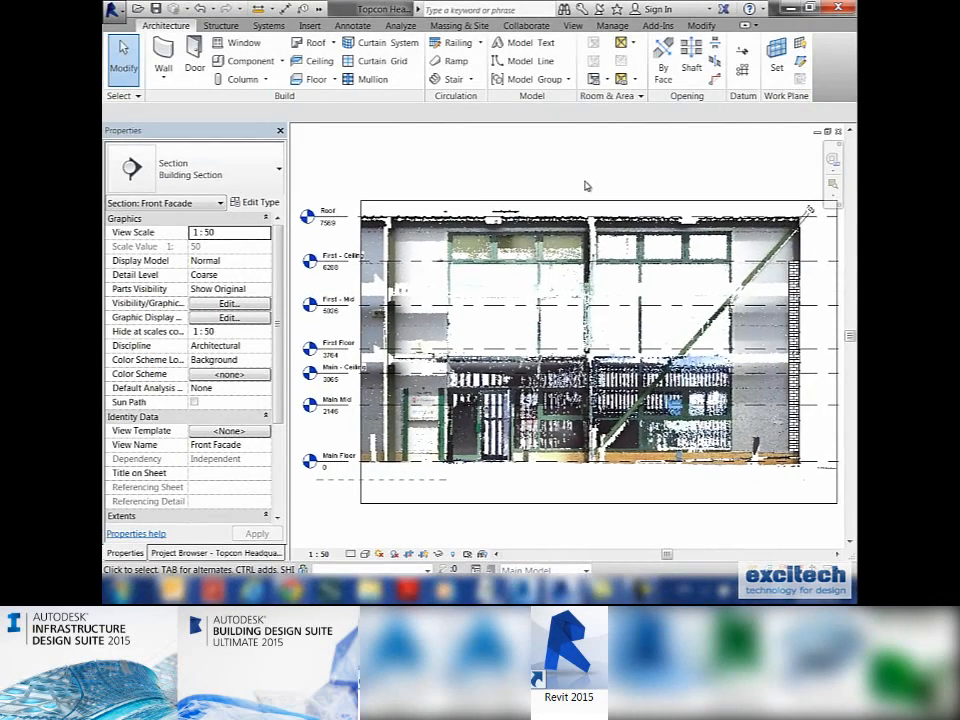
{"action": "middle_click_drag", "start_coordinate": [628, 218], "coordinate": [582, 212]}
{"action": "scroll", "coordinate": [651, 524], "scroll_direction": "up", "scroll_amount": 2}
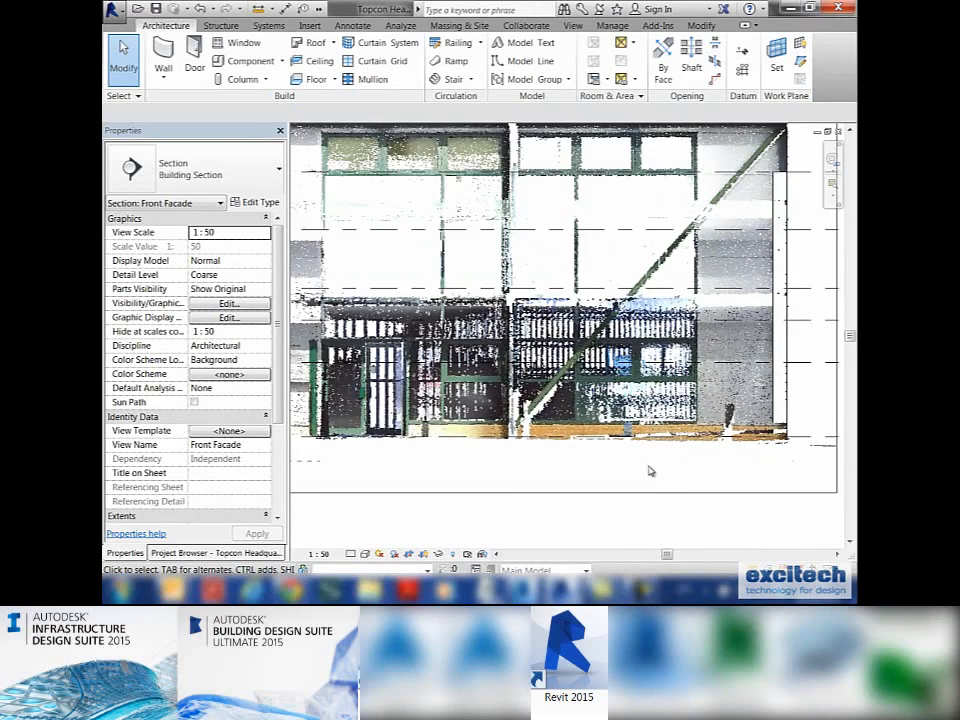
{"action": "scroll", "coordinate": [660, 464], "scroll_direction": "down", "scroll_amount": 2}
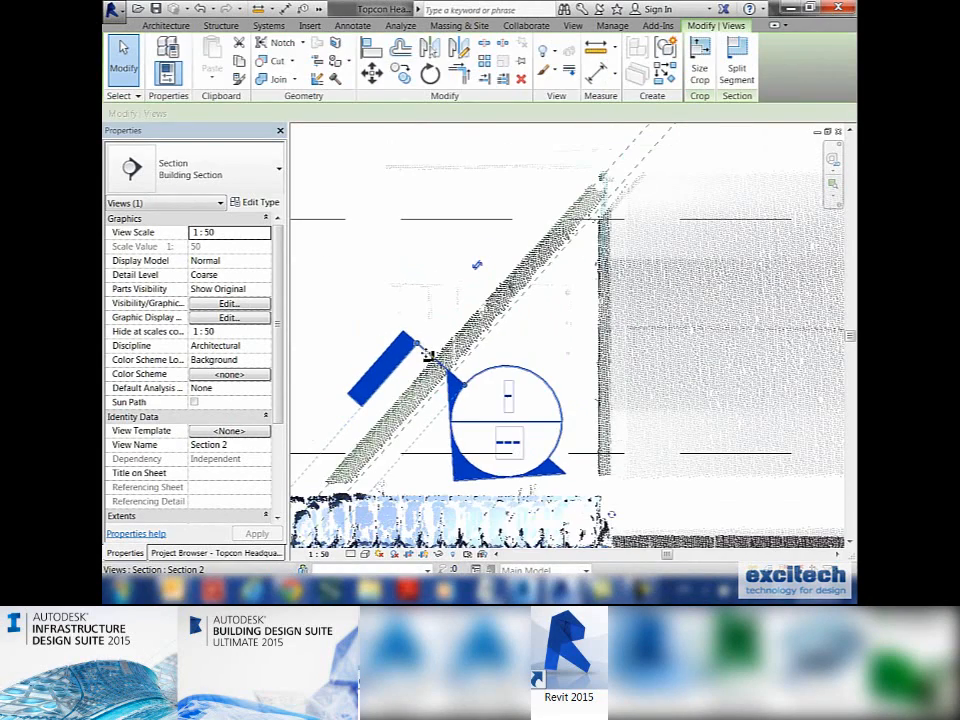
{"action": "left_click_drag", "start_coordinate": [433, 357], "coordinate": [441, 366]}
{"action": "left_click", "coordinate": [258, 444]}
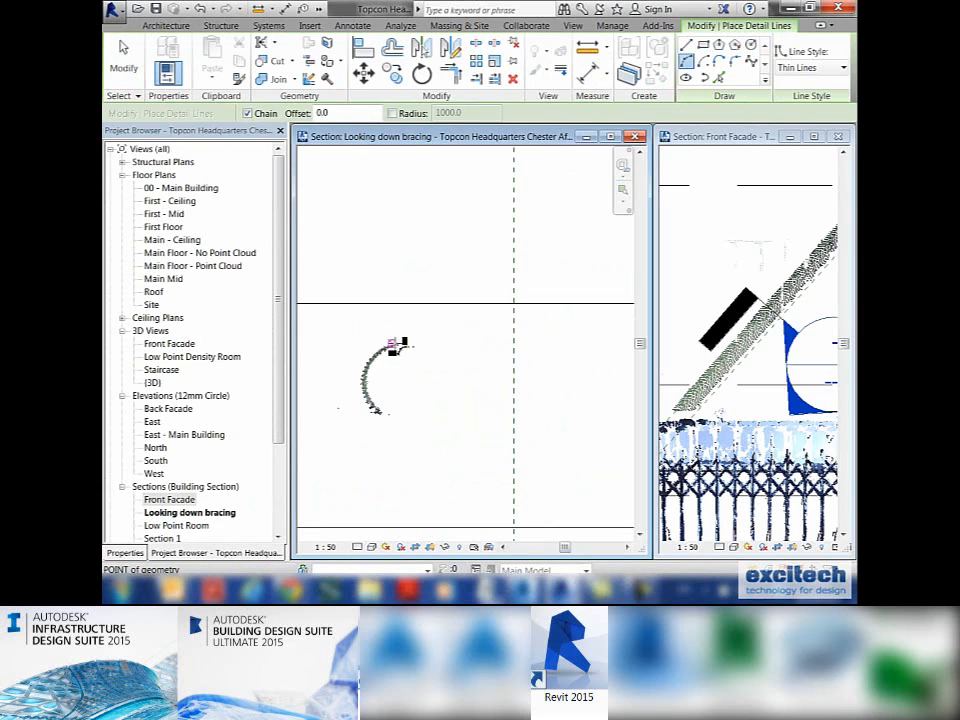
Draw an arc detail line of about 58.6 mm radius over the scanned brace profile and extend its end around towards a full circle.
{"action": "left_click", "coordinate": [398, 344]}
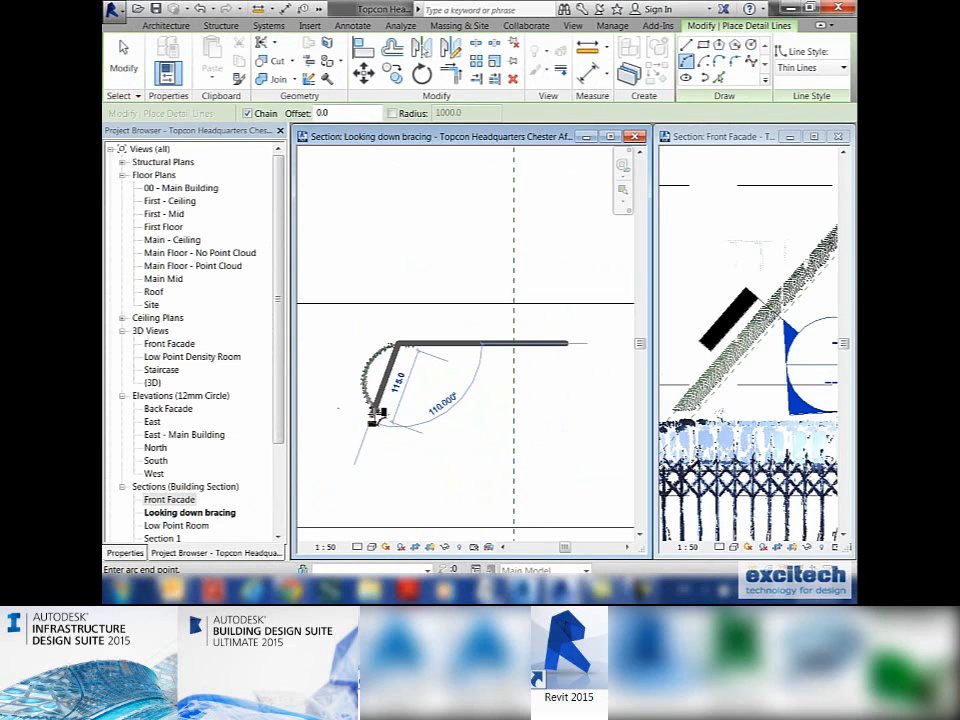
{"action": "left_click", "coordinate": [377, 413]}
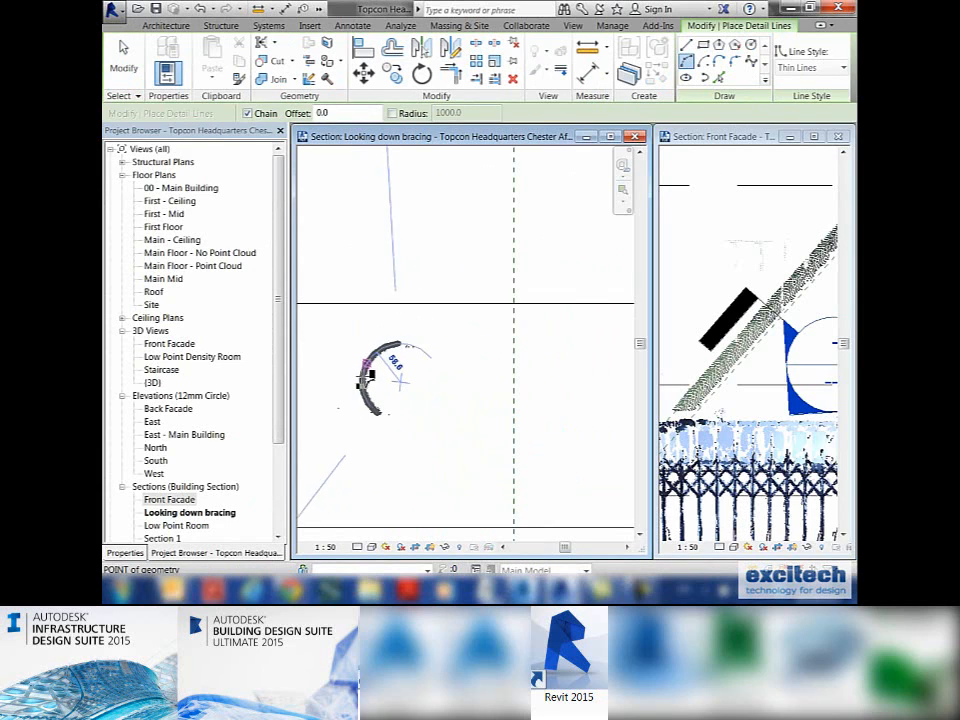
{"action": "left_click", "coordinate": [368, 377]}
{"action": "key", "text": "Escape"}
{"action": "key", "text": "Escape"}
{"action": "left_click_drag", "start_coordinate": [379, 421], "coordinate": [456, 423]}
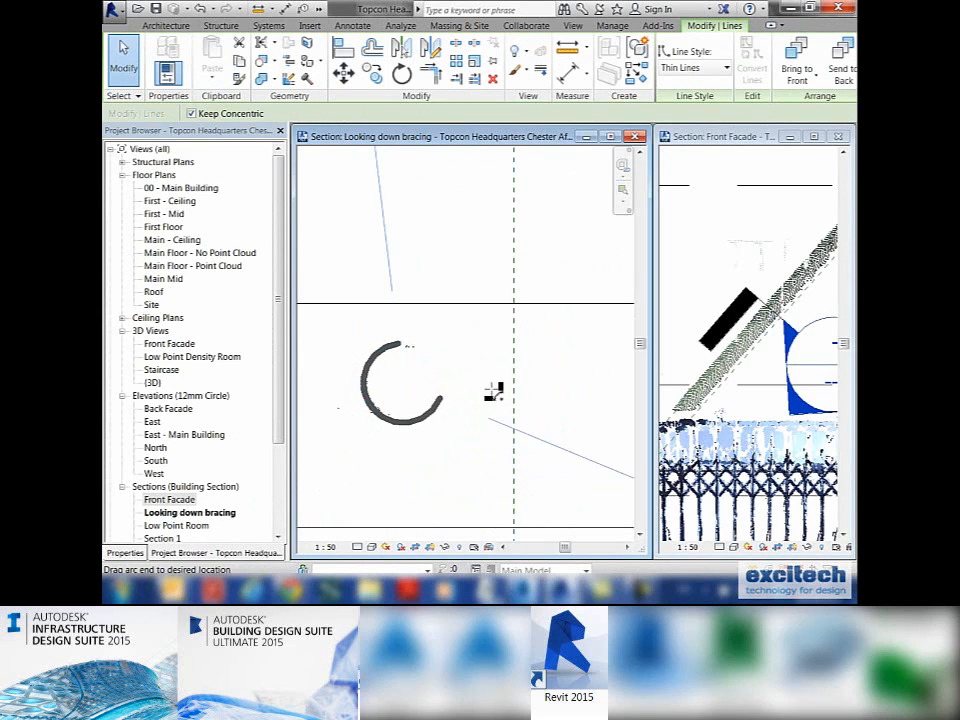
{"action": "left_click_drag", "start_coordinate": [479, 305], "coordinate": [435, 271]}
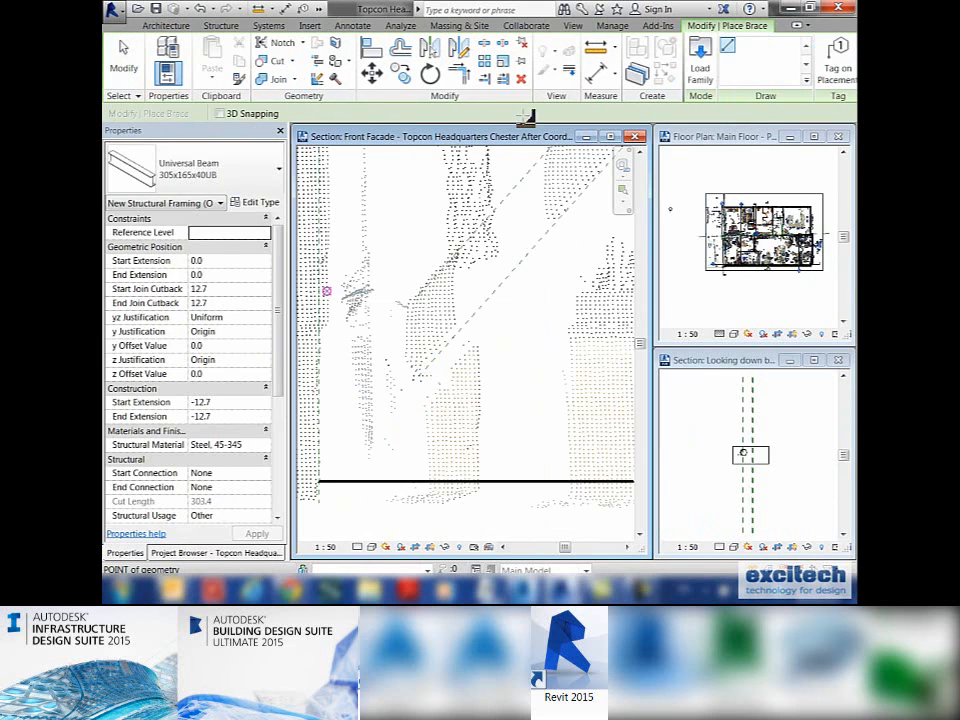
Open the Circular Hollow Sections family from the UK library's Structural Framing Steel folder for the brace.
{"action": "left_click", "coordinate": [704, 69]}
{"action": "left_click_drag", "start_coordinate": [518, 253], "coordinate": [517, 391]}
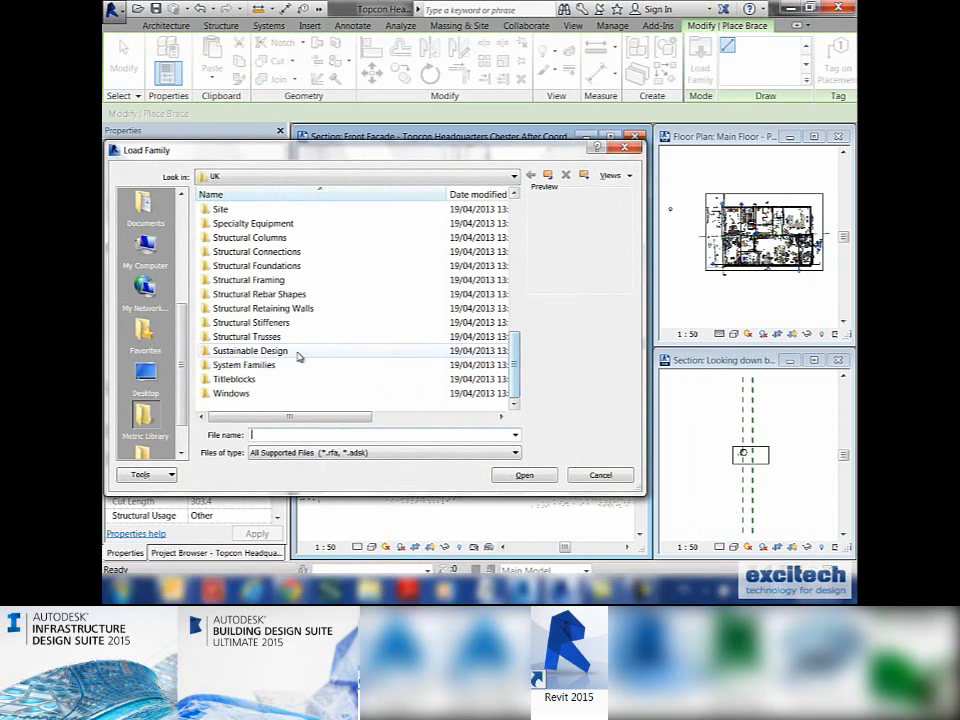
{"action": "double_click", "coordinate": [250, 280]}
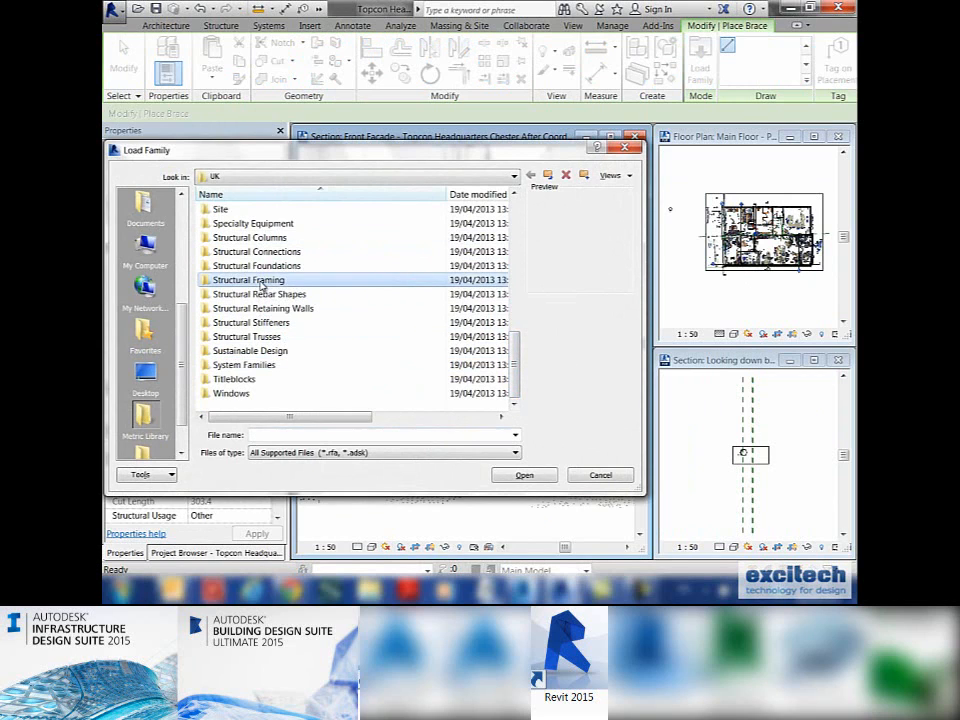
{"action": "double_click", "coordinate": [240, 253]}
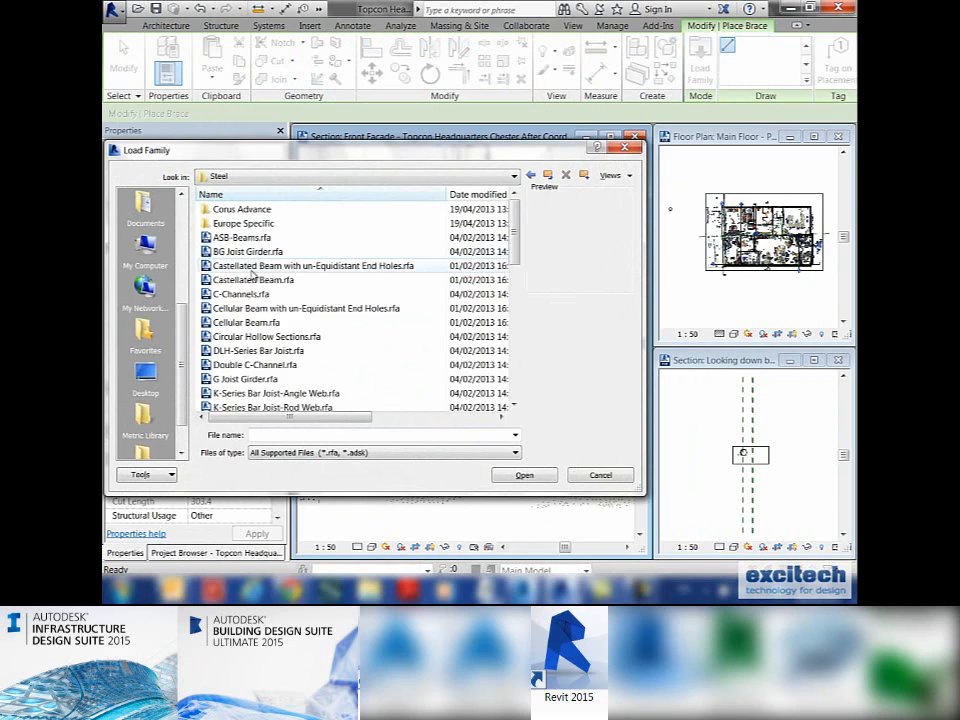
{"action": "left_click", "coordinate": [252, 268]}
{"action": "scroll", "coordinate": [255, 278], "scroll_direction": "down", "scroll_amount": 2}
{"action": "scroll", "coordinate": [254, 278], "scroll_direction": "down", "scroll_amount": 3}
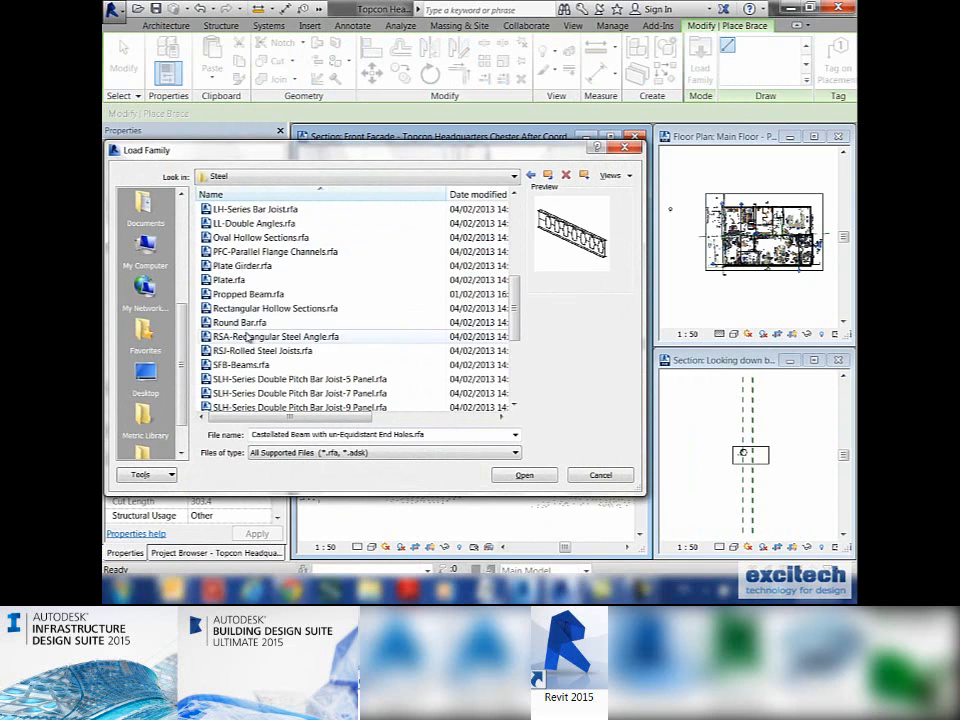
{"action": "scroll", "coordinate": [243, 305], "scroll_direction": "up", "scroll_amount": 1}
{"action": "scroll", "coordinate": [243, 300], "scroll_direction": "up", "scroll_amount": 2}
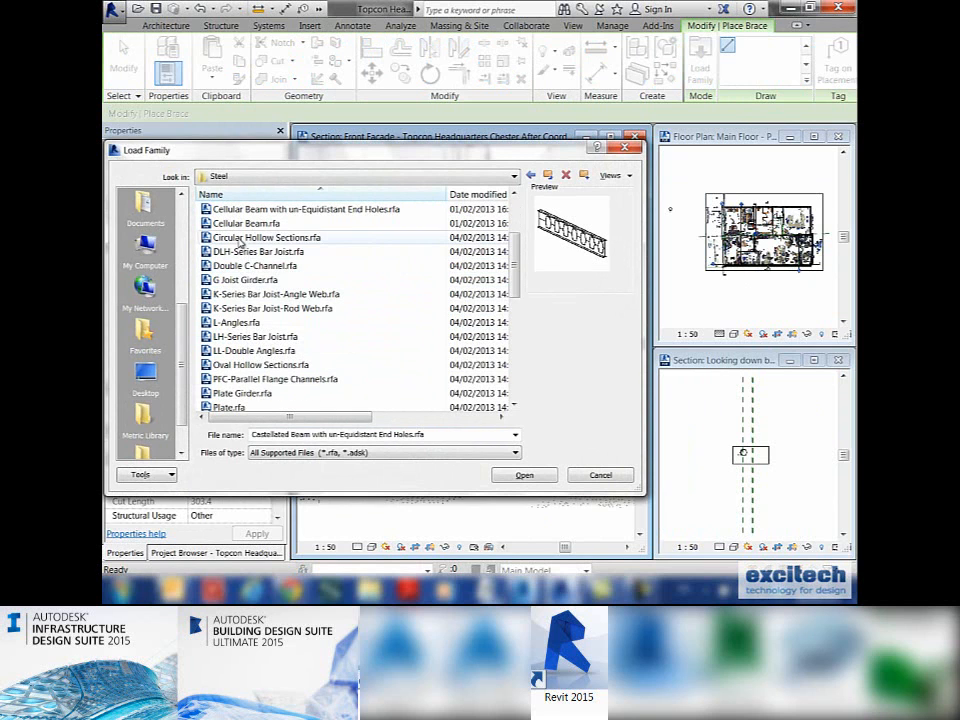
{"action": "double_click", "coordinate": [241, 240]}
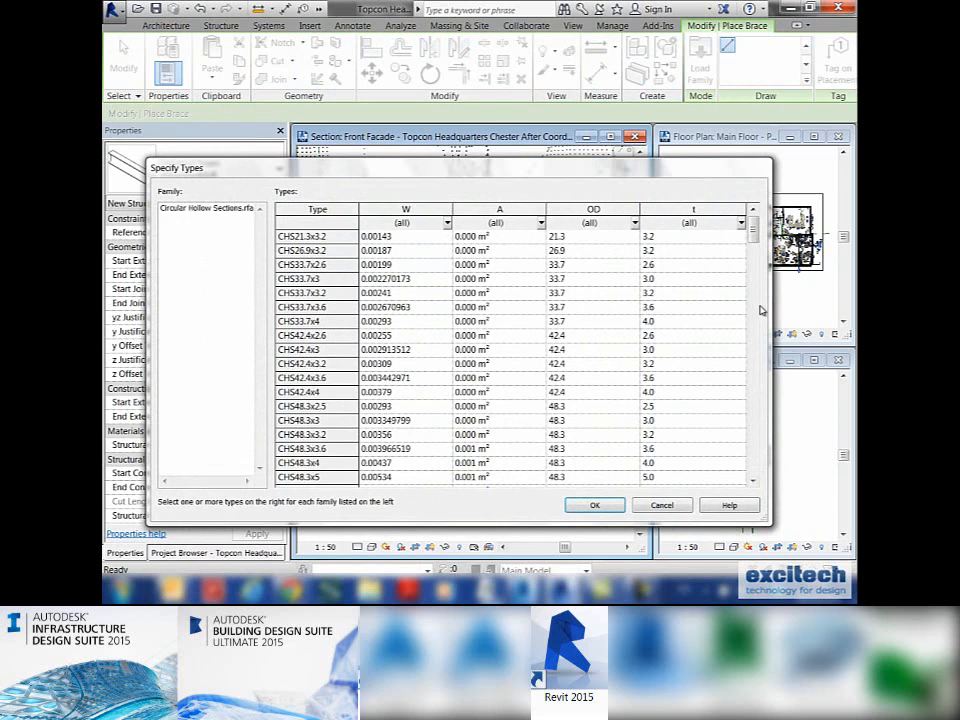
Load the CHS60.3x3 type of the circular hollow section family.
{"action": "mouse_move", "coordinate": [755, 235]}
{"action": "left_mouse_down"}
{"action": "mouse_move", "coordinate": [754, 477]}
{"action": "mouse_move", "coordinate": [753, 230]}
{"action": "left_mouse_up"}
{"action": "scroll", "coordinate": [302, 448], "scroll_direction": "down", "scroll_amount": 1}
{"action": "double_click", "coordinate": [311, 464]}
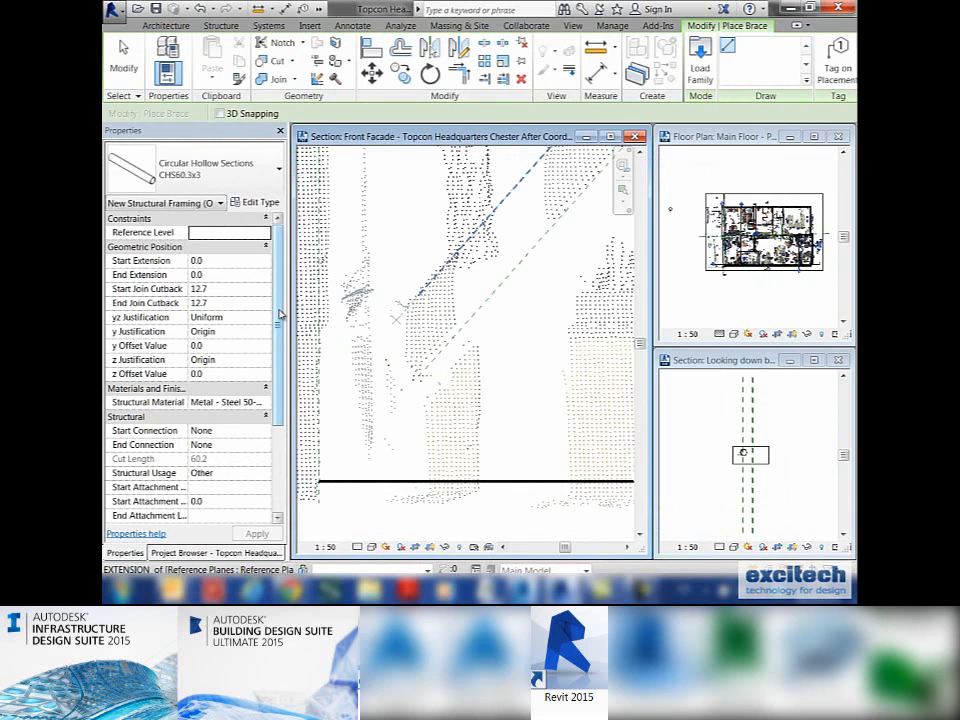
Place the circular hollow brace along the scanned diagonal member in the Front Facade section and set the detail level to Fine.
{"action": "left_click", "coordinate": [230, 331]}
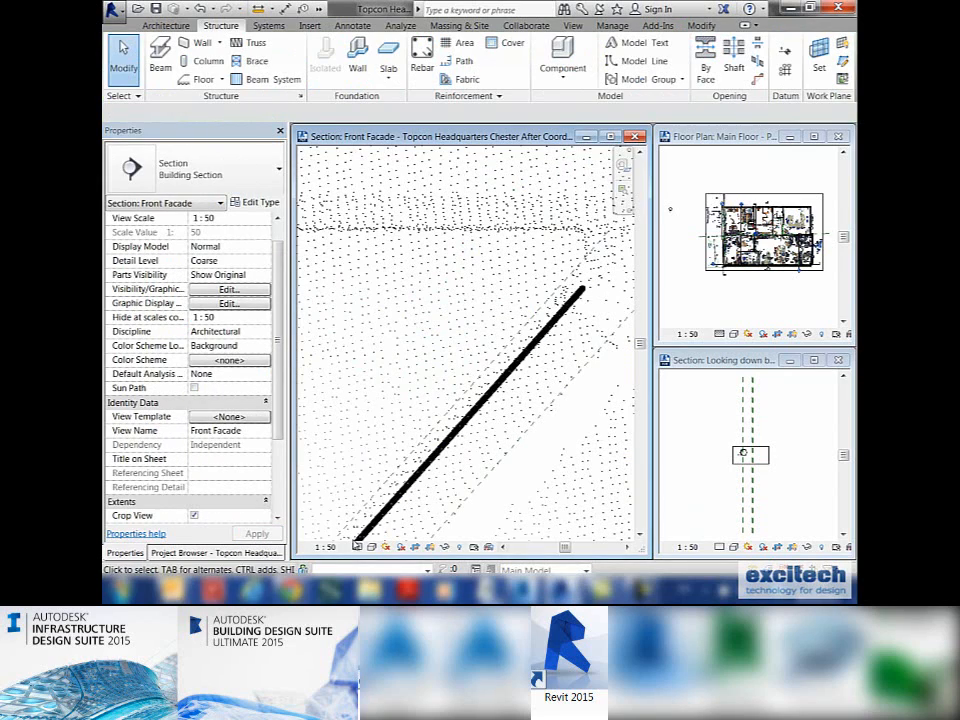
{"action": "left_click", "coordinate": [357, 546]}
{"action": "left_click", "coordinate": [378, 531]}
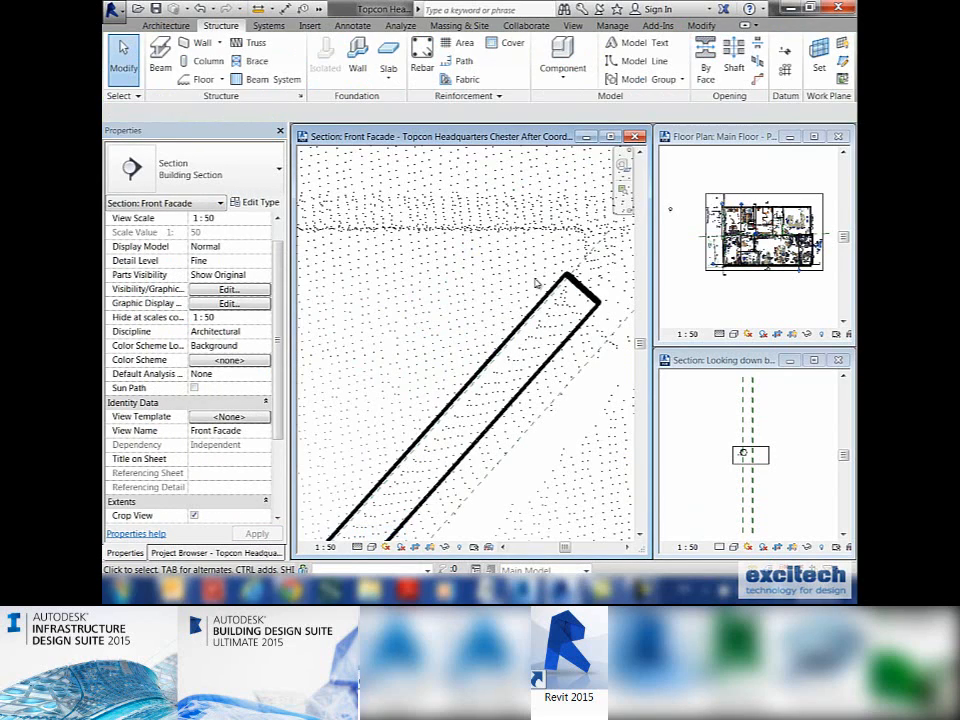
{"action": "scroll", "coordinate": [536, 284], "scroll_direction": "down", "scroll_amount": 3}
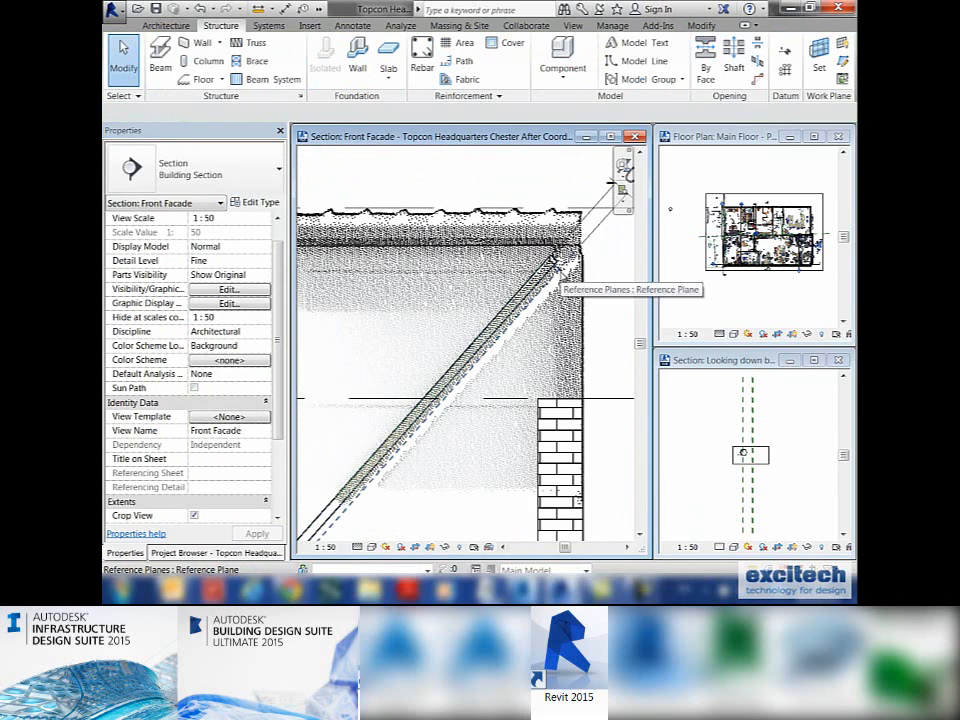
{"action": "middle_click_drag", "start_coordinate": [467, 421], "coordinate": [527, 379]}
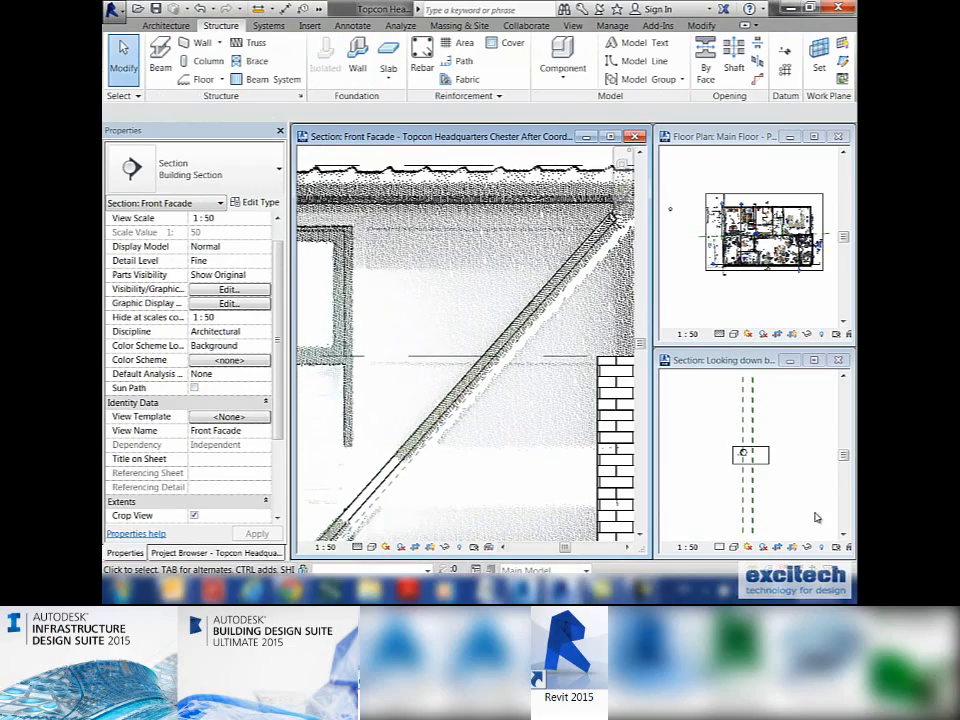
{"action": "left_click", "coordinate": [724, 494]}
{"action": "scroll", "coordinate": [724, 494], "scroll_direction": "up", "scroll_amount": 2}
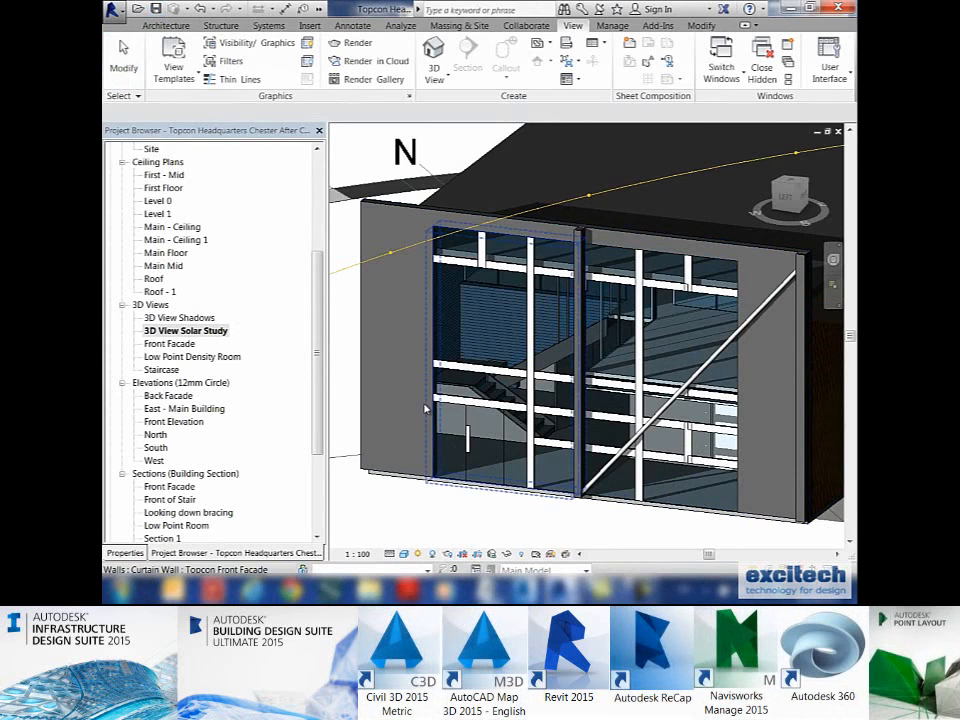
Inspect the modelled front facade, brace and sun path in the 3D View Solar Study.
{"action": "middle_click_drag", "start_coordinate": [622, 554], "coordinate": [558, 547]}
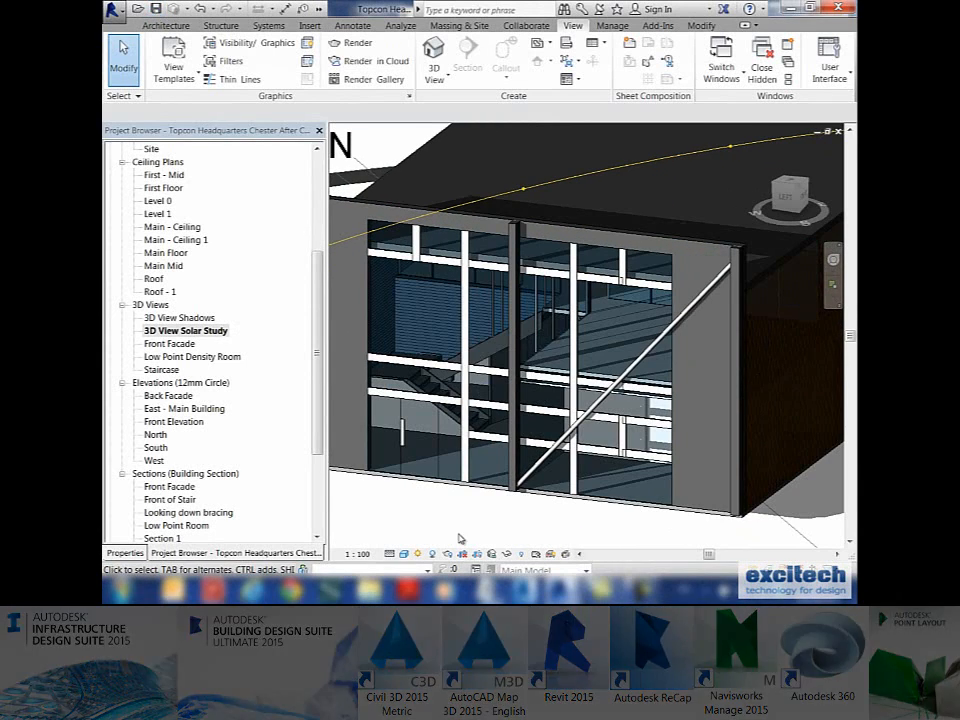
{"action": "middle_click_drag", "start_coordinate": [459, 538], "coordinate": [474, 537]}
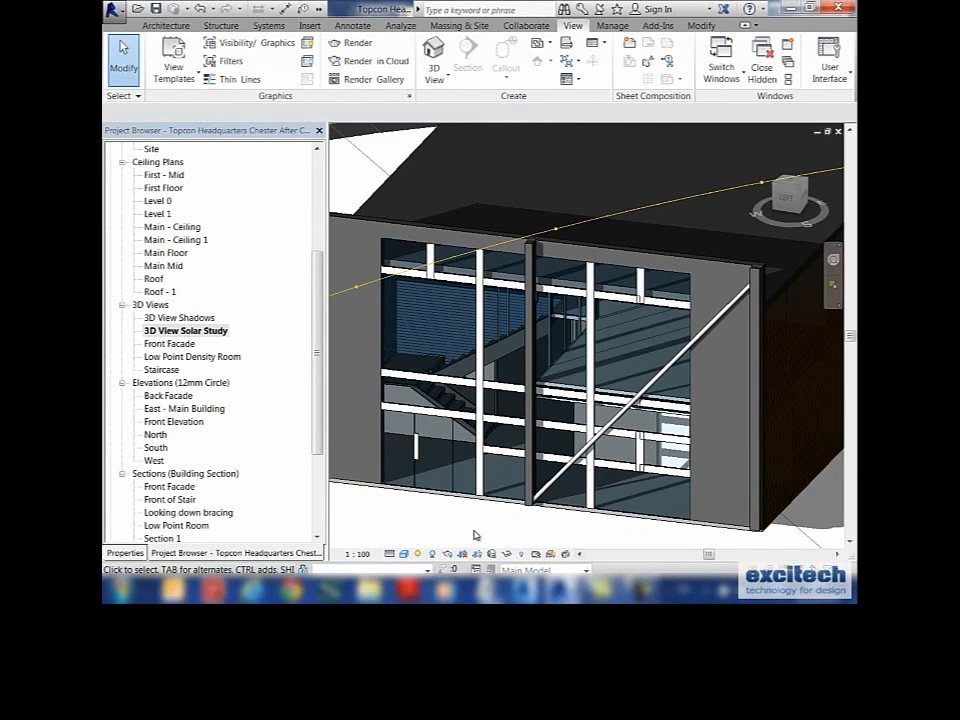